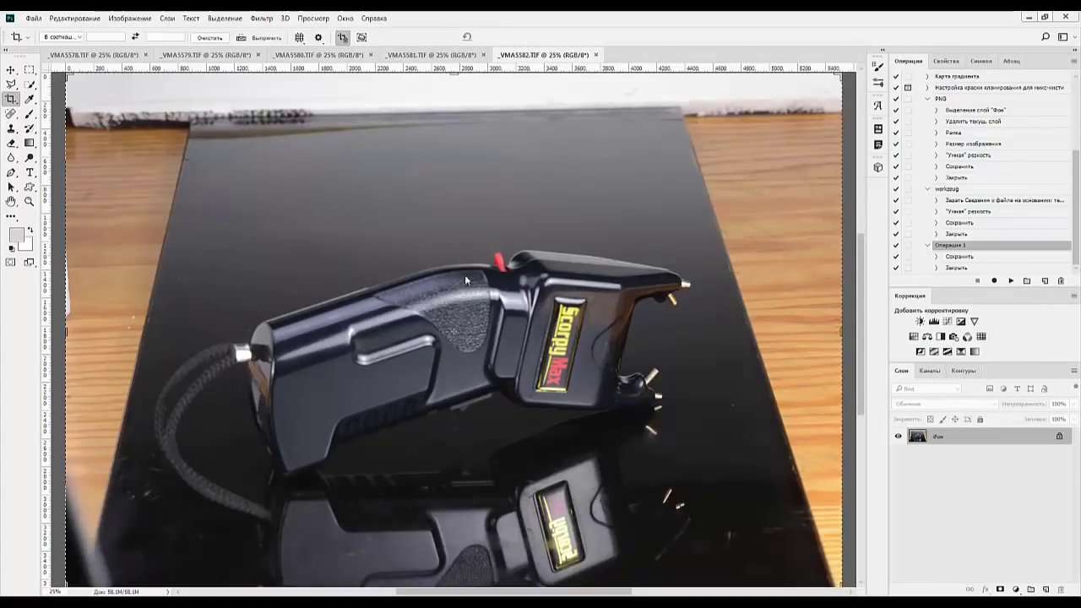
# Close the all-black image _VMA5578.TIF and look through the remaining open shots of the stun gun
pyautogui.click(78, 55)
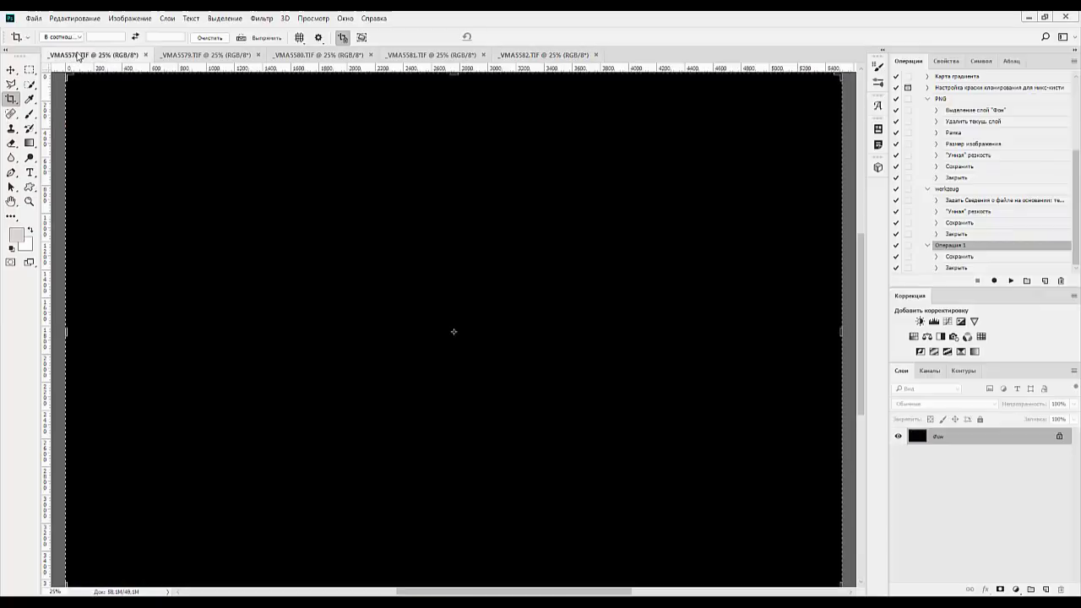
pyautogui.click(146, 55)
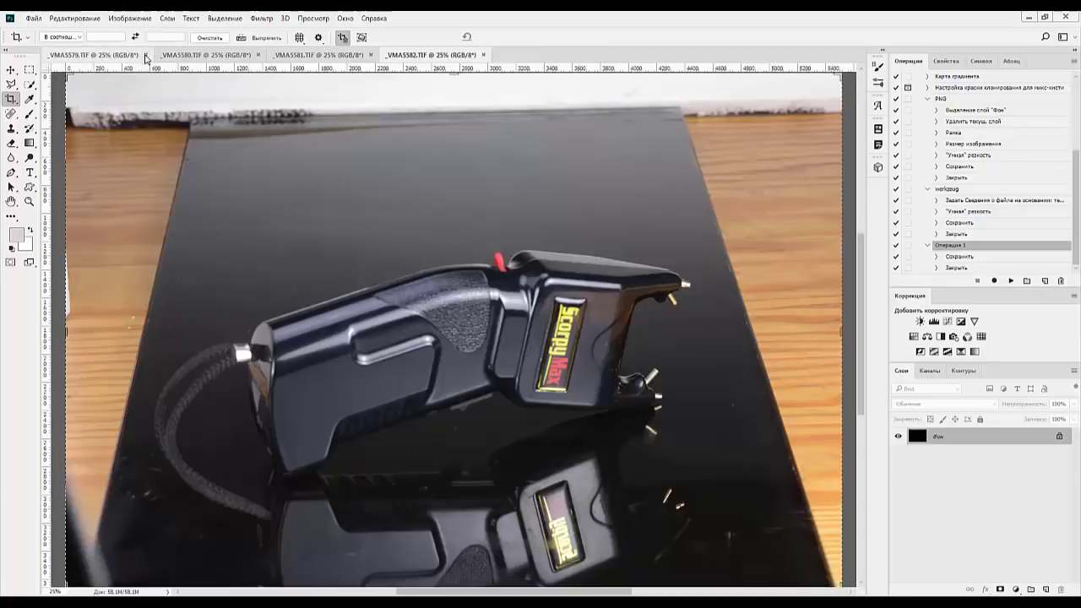
pyautogui.click(98, 56)
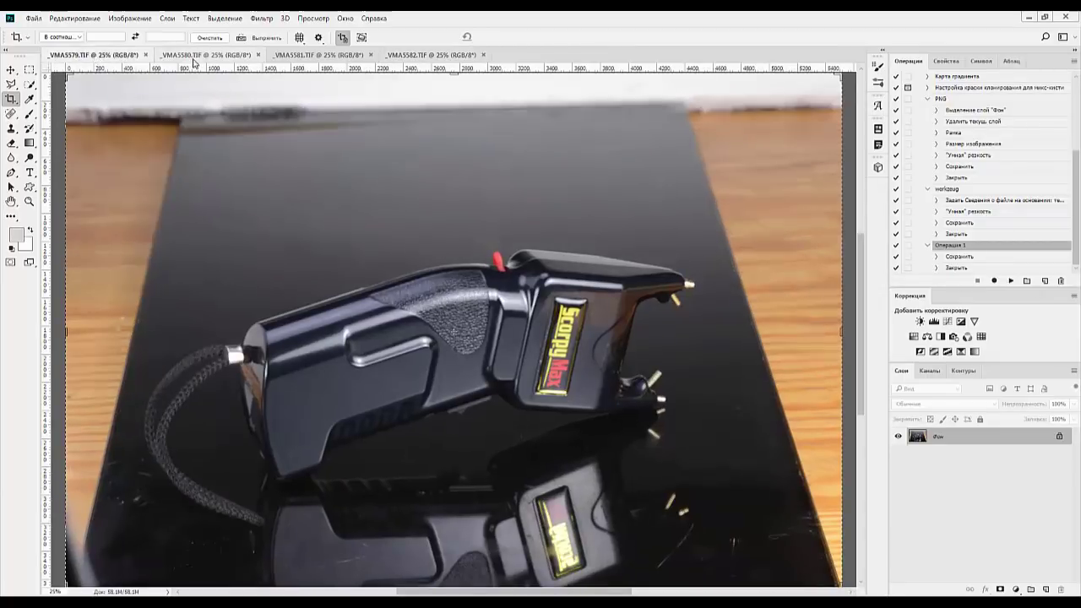
pyautogui.hotkey('ctrl', 'Tab')
pyautogui.hotkey('ctrl', 'Tab')
pyautogui.hotkey('ctrl', 'Tab')
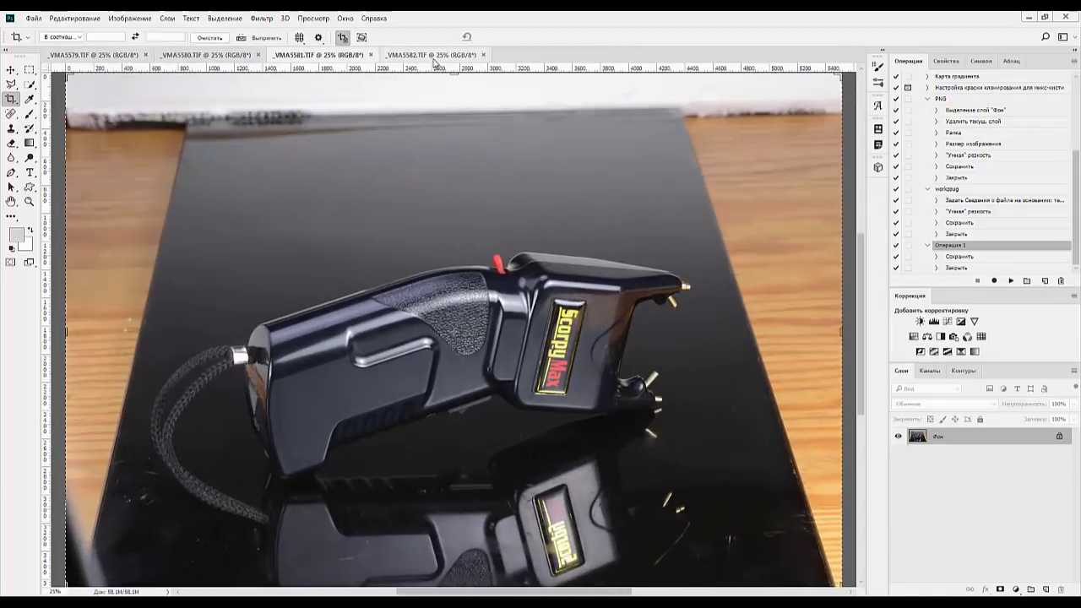
# Combine the open files _VMA5579.TIF to _VMA5582.TIF with Photomerge, using the Auto layout with image blending turned off
pyautogui.click(36, 19)
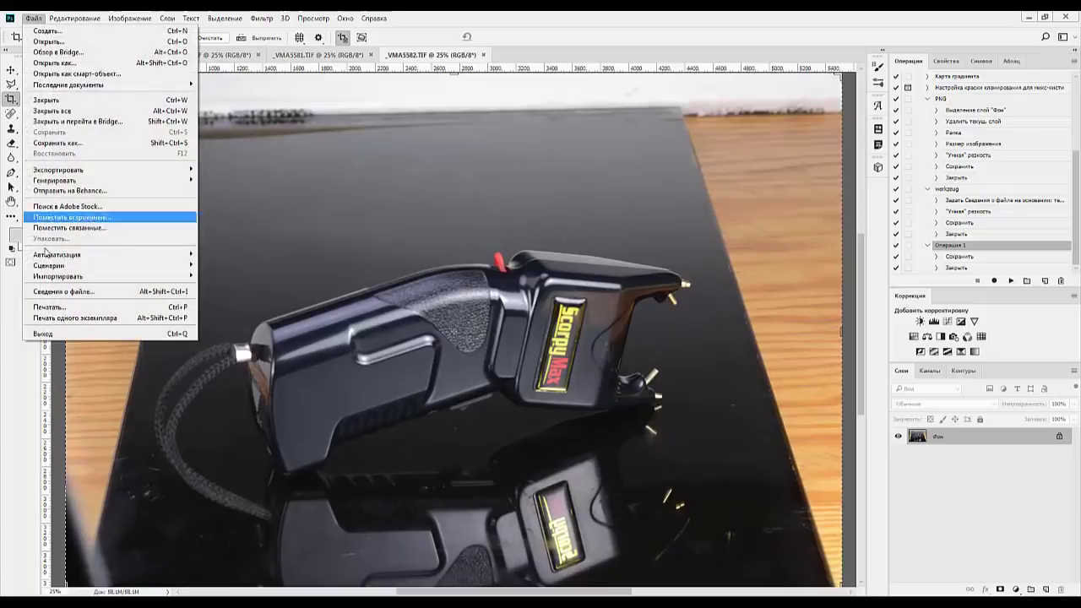
pyautogui.moveTo(49, 261)
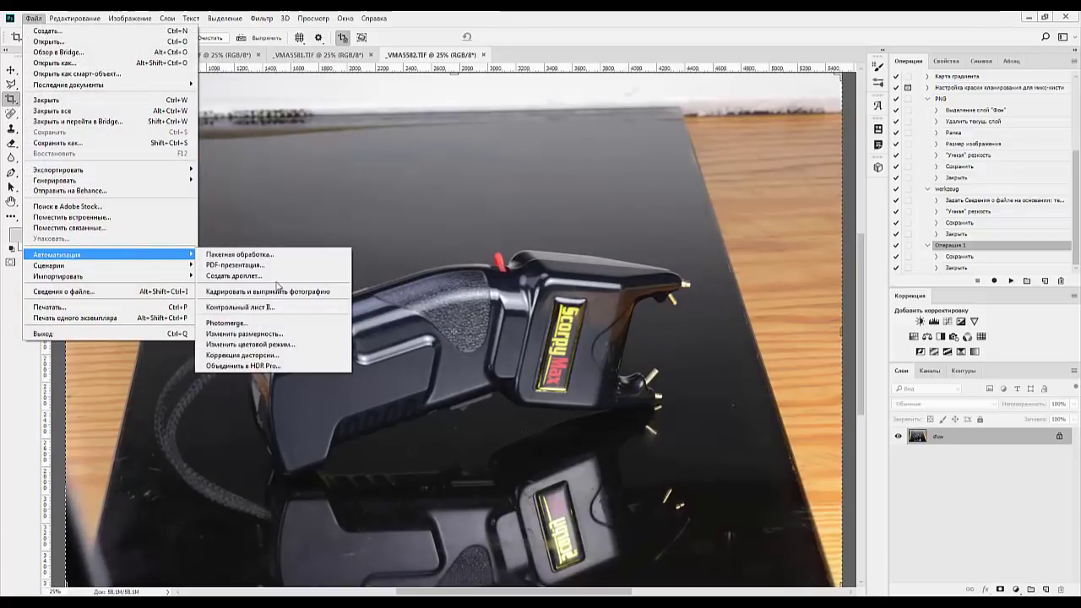
pyautogui.click(235, 327)
pyautogui.click(420, 397)
pyautogui.click(637, 211)
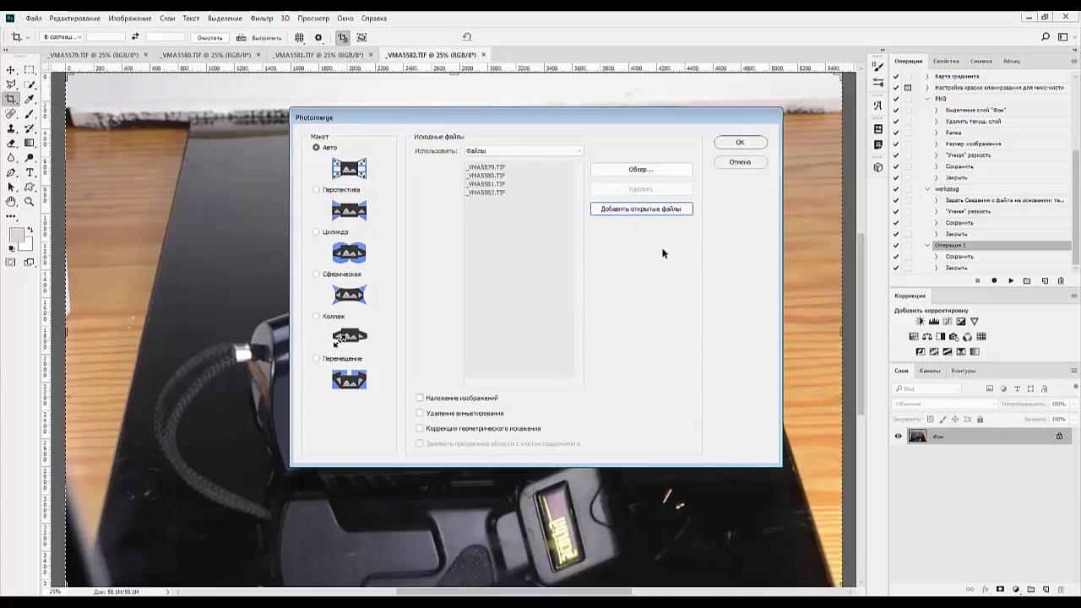
pyautogui.click(741, 142)
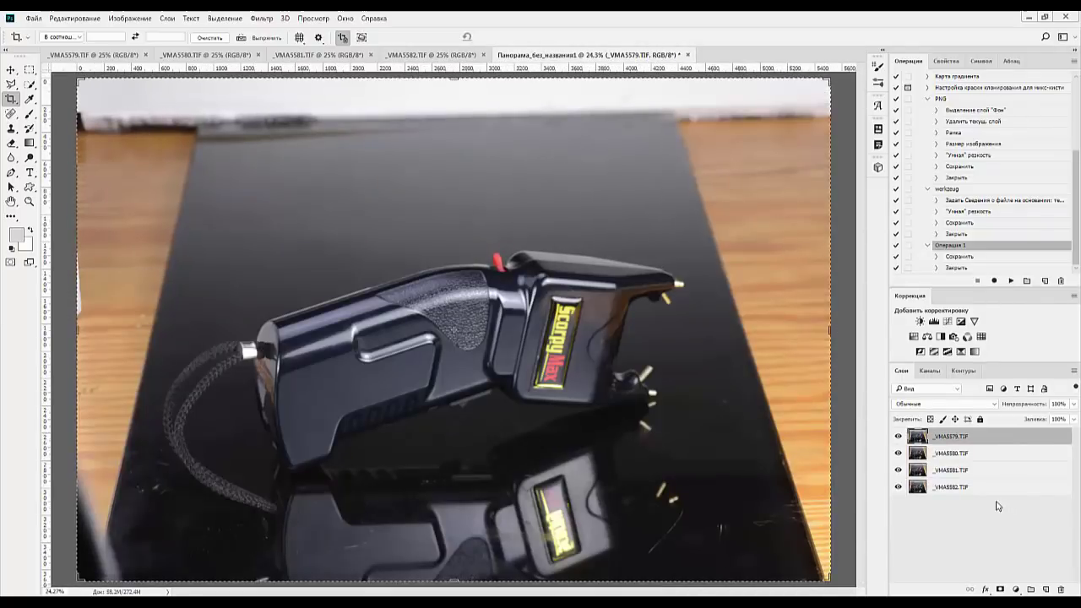
# Auto-blend the four aligned layers as stacked images with seamless tones and colors, and merge them into one layer
pyautogui.keyDown('shift'); pyautogui.click(972, 488); pyautogui.keyUp('shift')
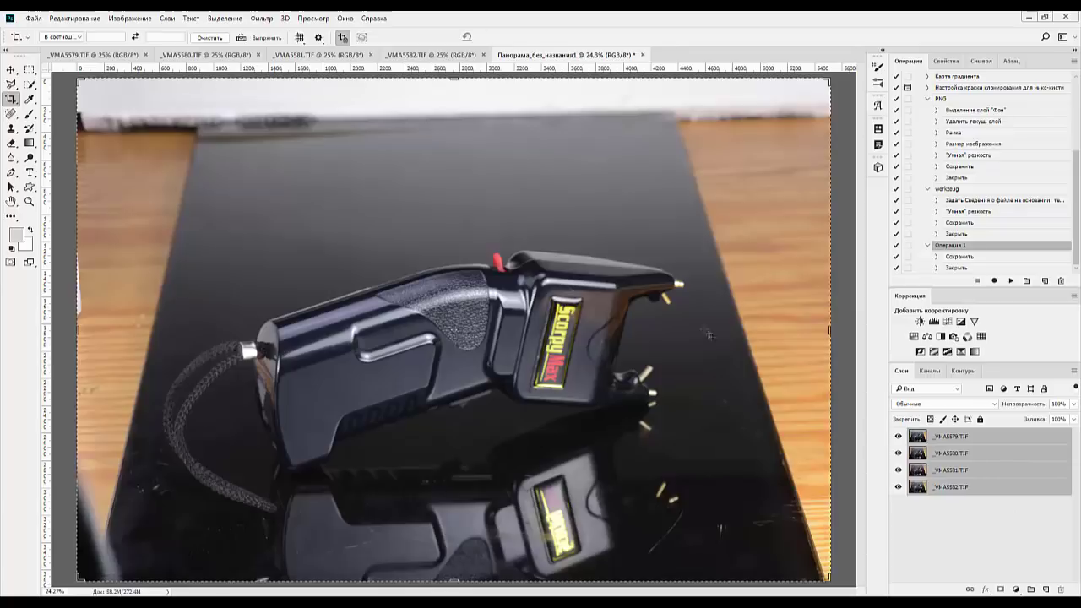
pyautogui.click(72, 19)
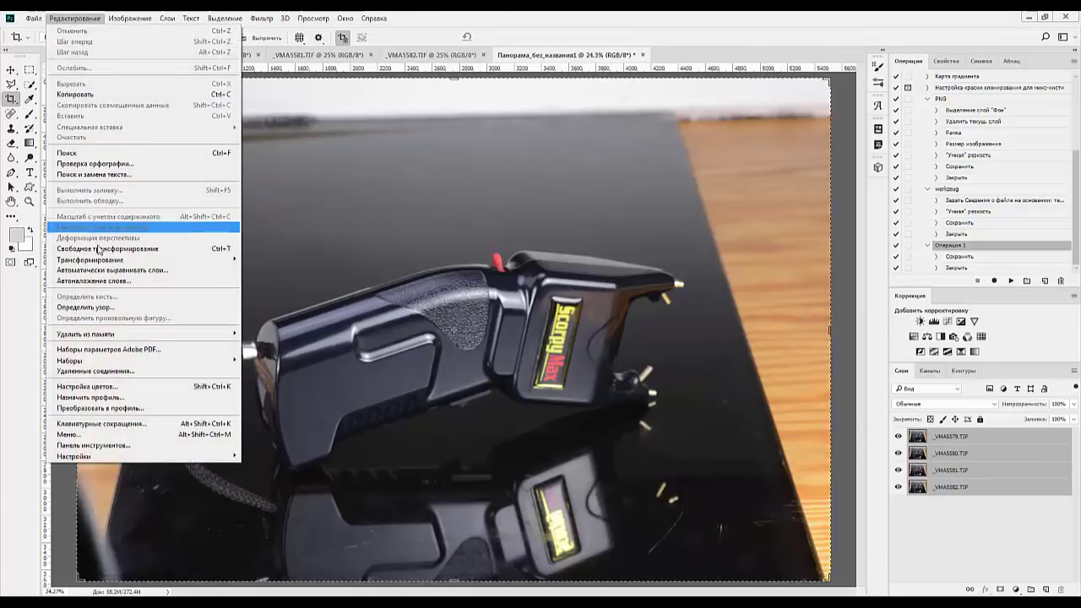
pyautogui.click(99, 281)
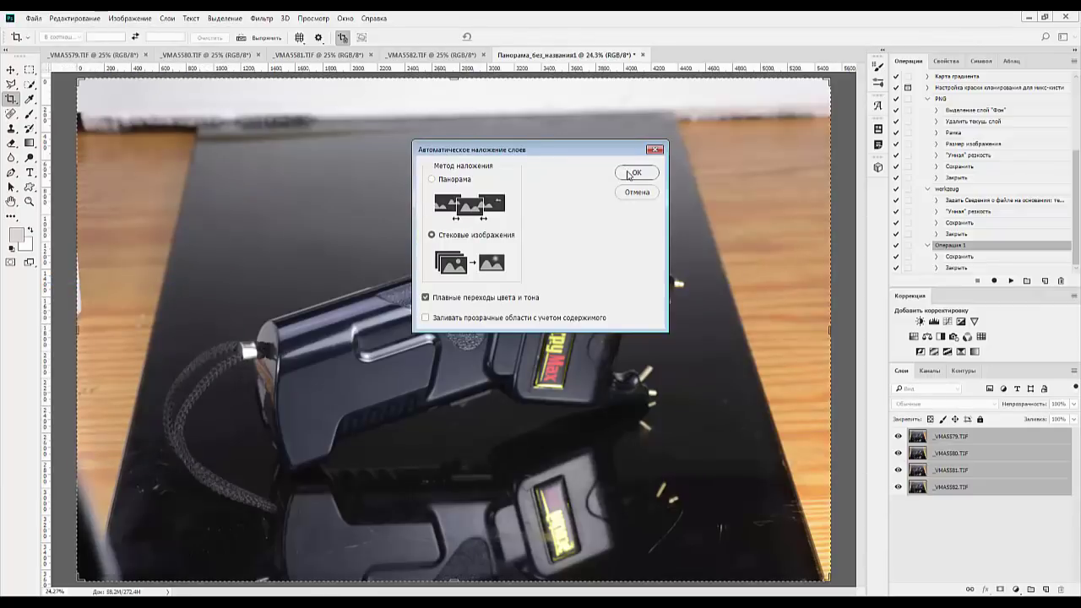
pyautogui.click(632, 173)
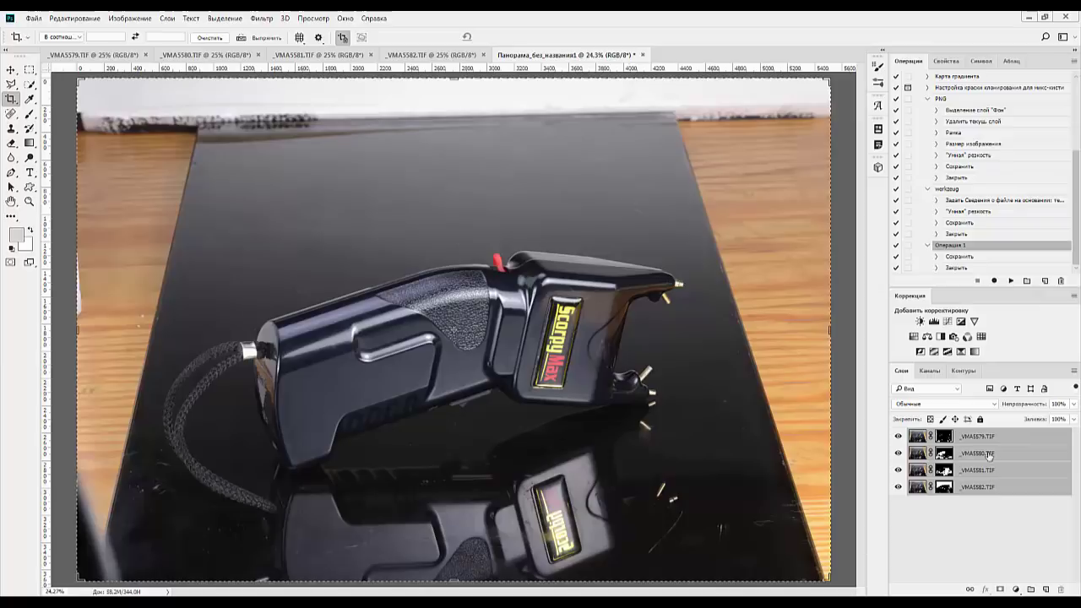
pyautogui.hotkey('ctrl', 'e')
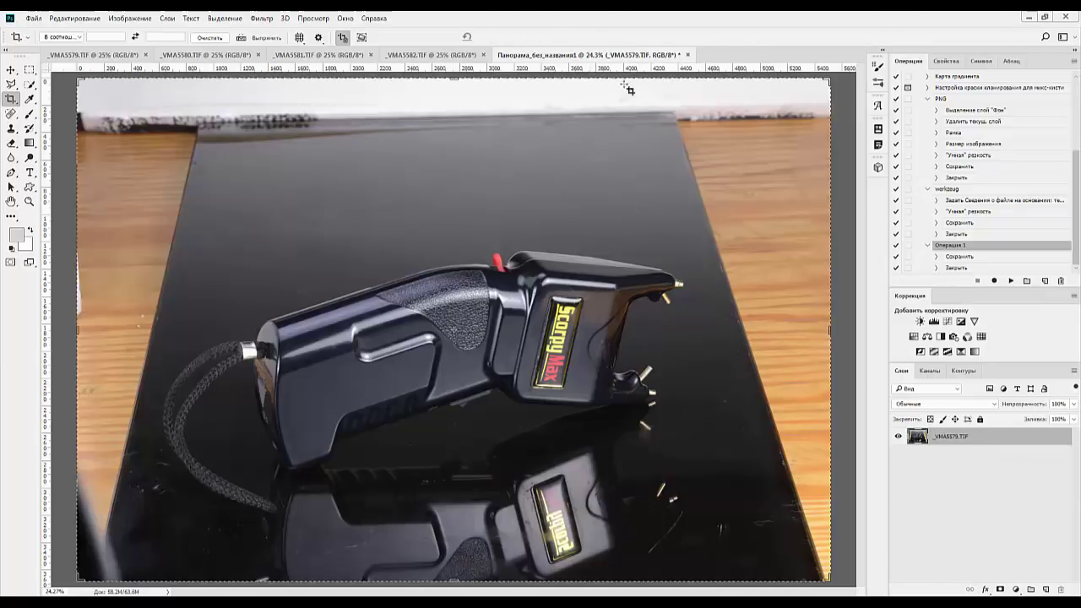
# Crop the merged photo tighter around the stun gun, trimming the white strip and most of the wood on both sides
pyautogui.moveTo(453, 78); pyautogui.dragTo(464, 132)
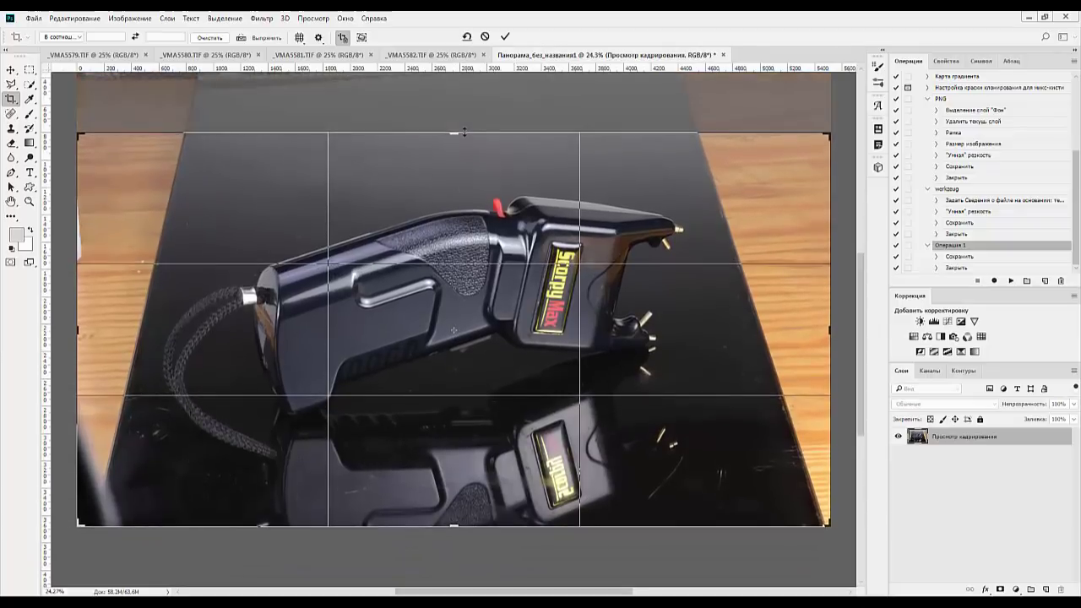
pyautogui.moveTo(74, 331); pyautogui.dragTo(105, 331)
pyautogui.moveTo(801, 329); pyautogui.dragTo(764, 328)
pyautogui.moveTo(145, 330); pyautogui.dragTo(143, 330)
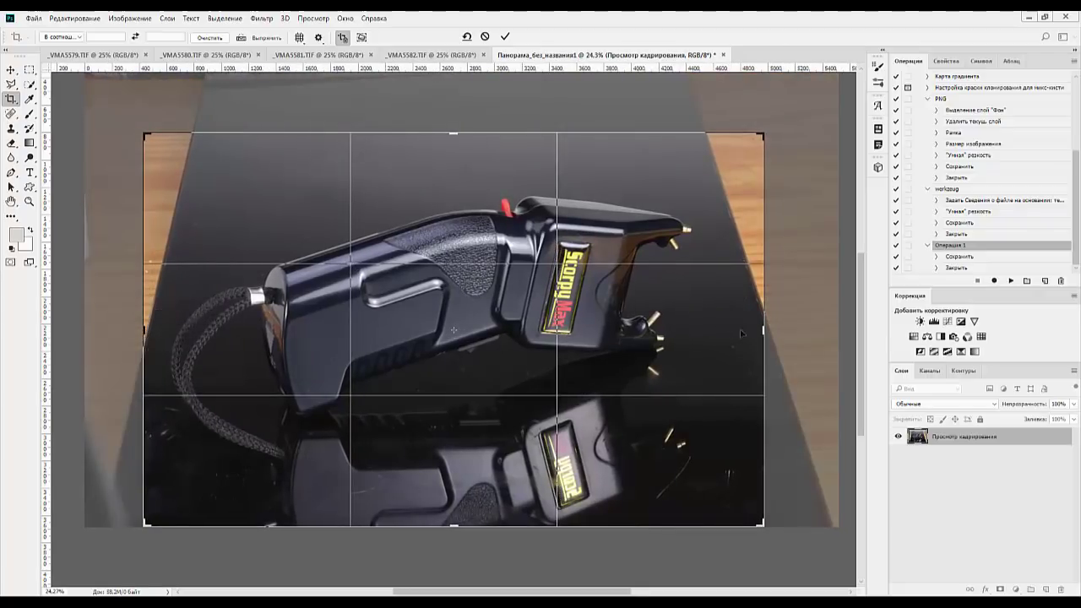
pyautogui.moveTo(764, 330); pyautogui.dragTo(762, 329)
pyautogui.doubleClick(488, 316)
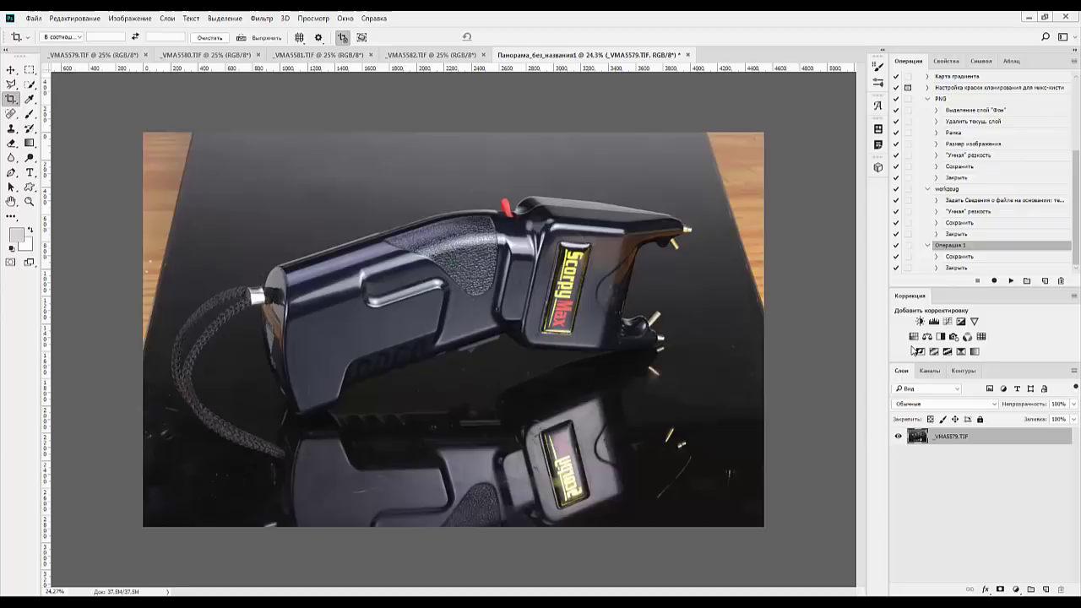
# Duplicate the cropped layer and open the copy in Topaz DeNoise 5, previewing the noise in the dark background
pyautogui.moveTo(974, 435); pyautogui.dragTo(1047, 590)
pyautogui.click(262, 19)
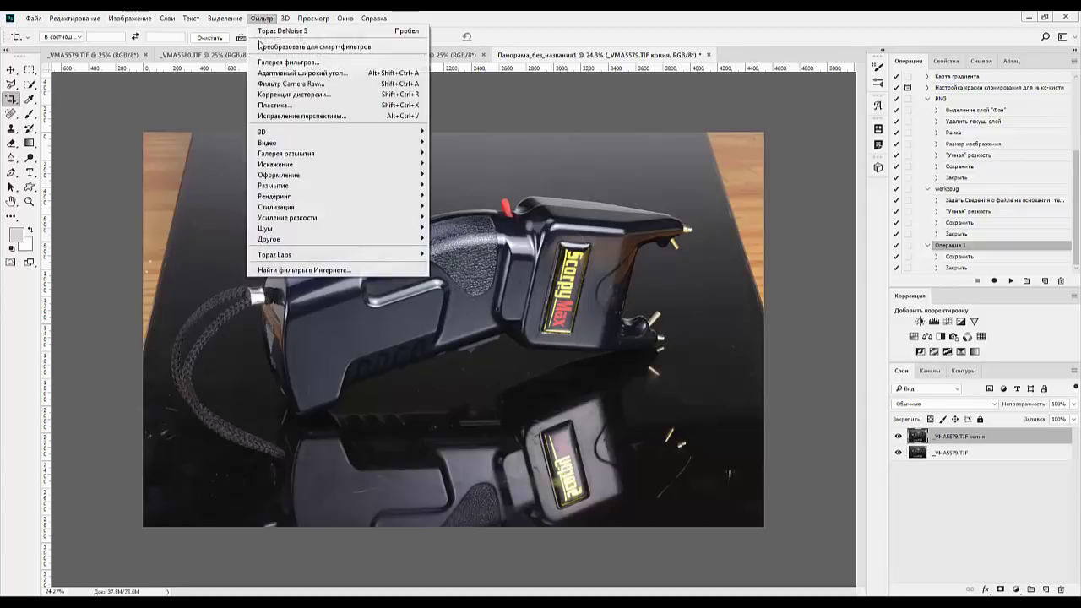
pyautogui.moveTo(262, 255)
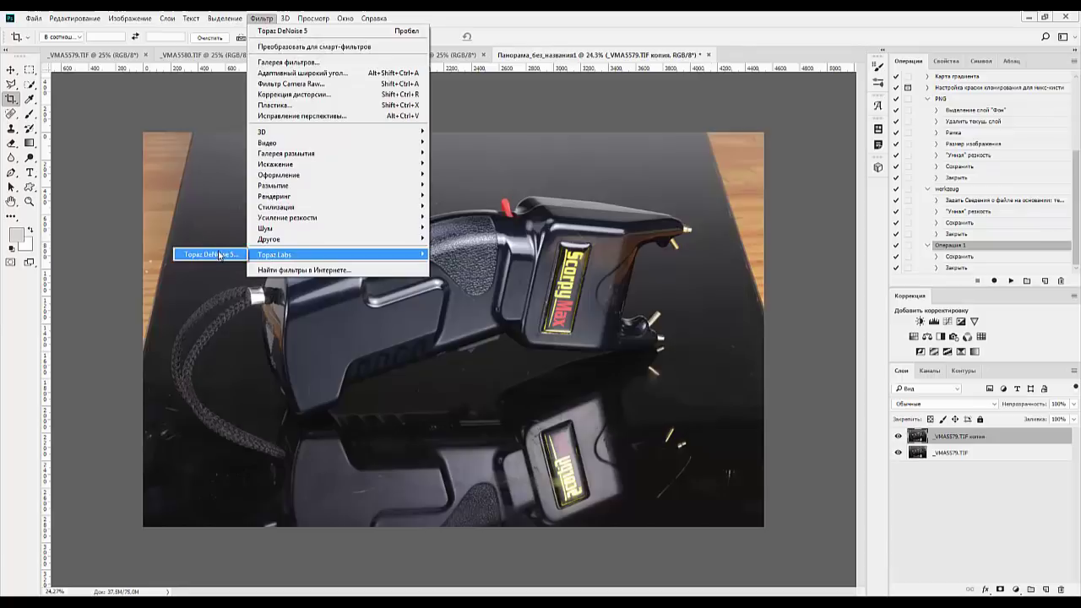
pyautogui.click(218, 254)
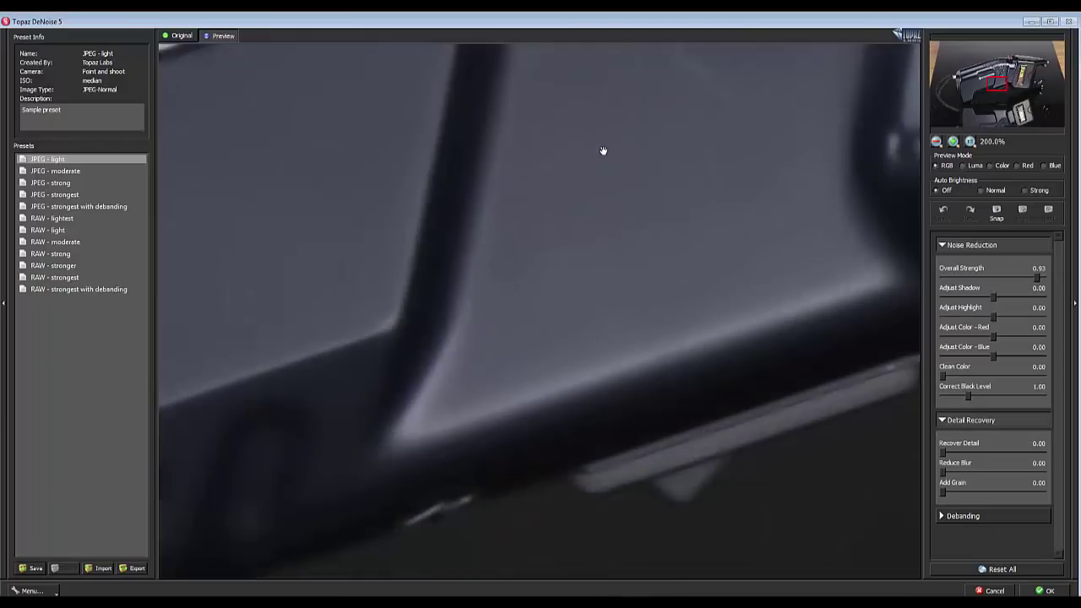
pyautogui.moveTo(600, 150); pyautogui.dragTo(620, 557)
pyautogui.moveTo(579, 287); pyautogui.dragTo(609, 371)
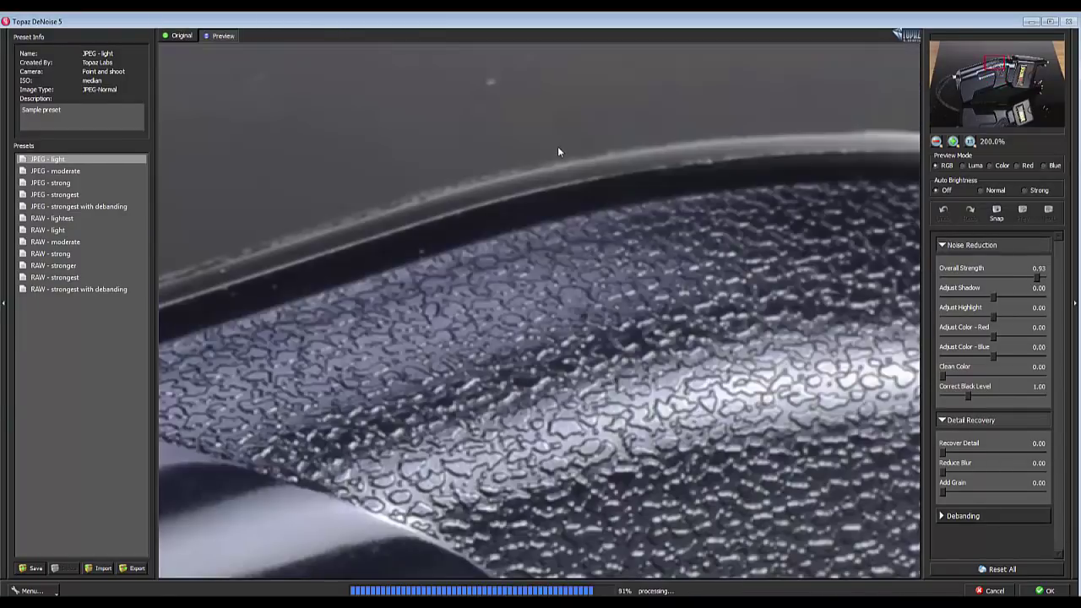
pyautogui.moveTo(557, 146); pyautogui.dragTo(587, 356)
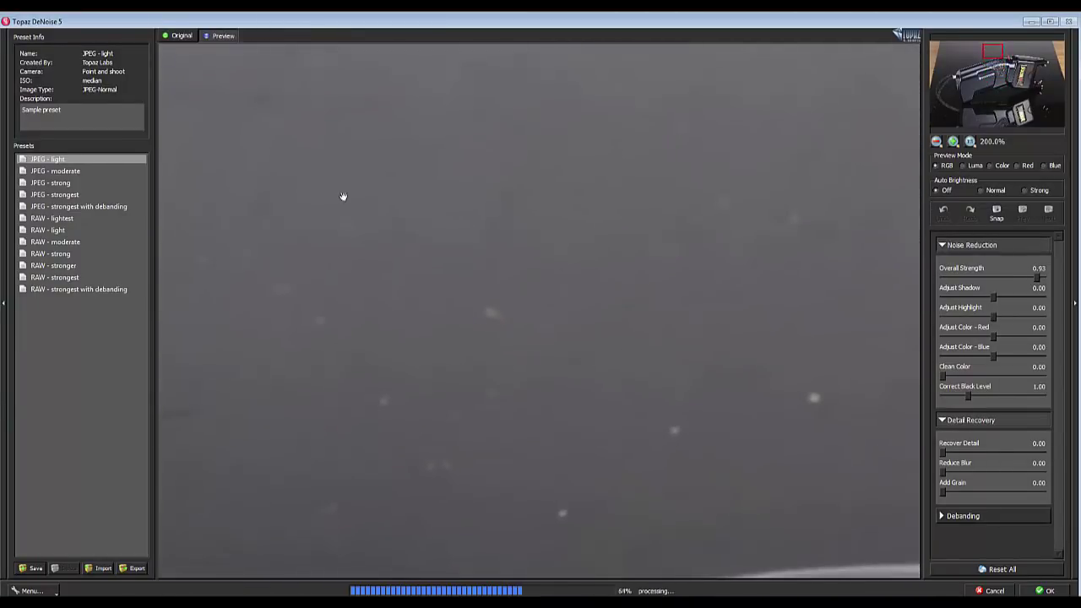
# Apply noise reduction to the layer copy with Overall Strength 0.74 and Add Grain 0.20
pyautogui.moveTo(1039, 280); pyautogui.dragTo(969, 282)
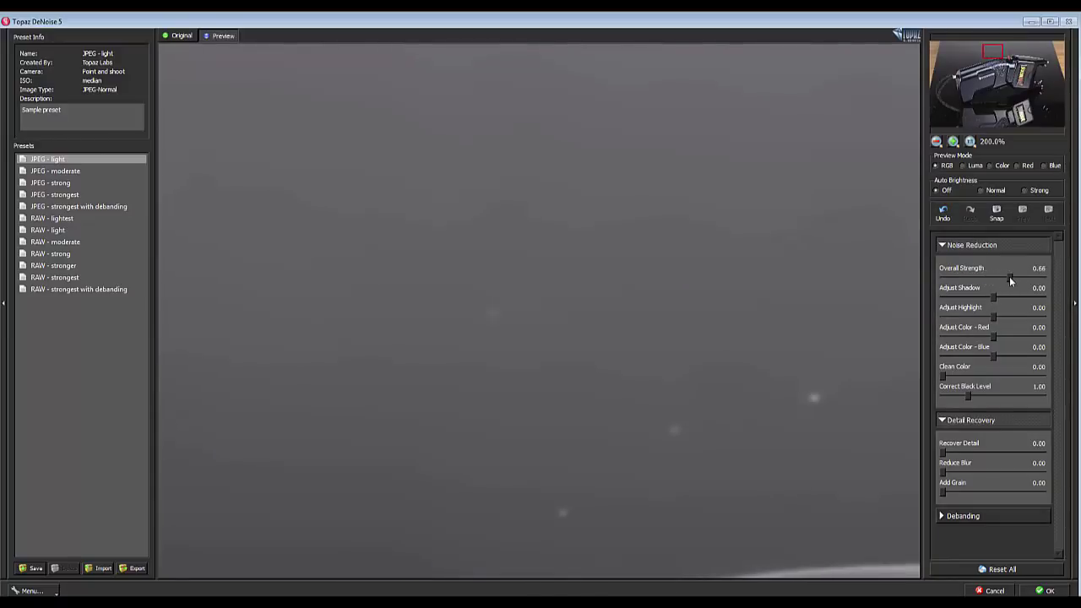
pyautogui.moveTo(1029, 282); pyautogui.dragTo(1041, 285)
pyautogui.moveTo(1041, 279); pyautogui.dragTo(1016, 278)
pyautogui.moveTo(943, 492); pyautogui.dragTo(964, 497)
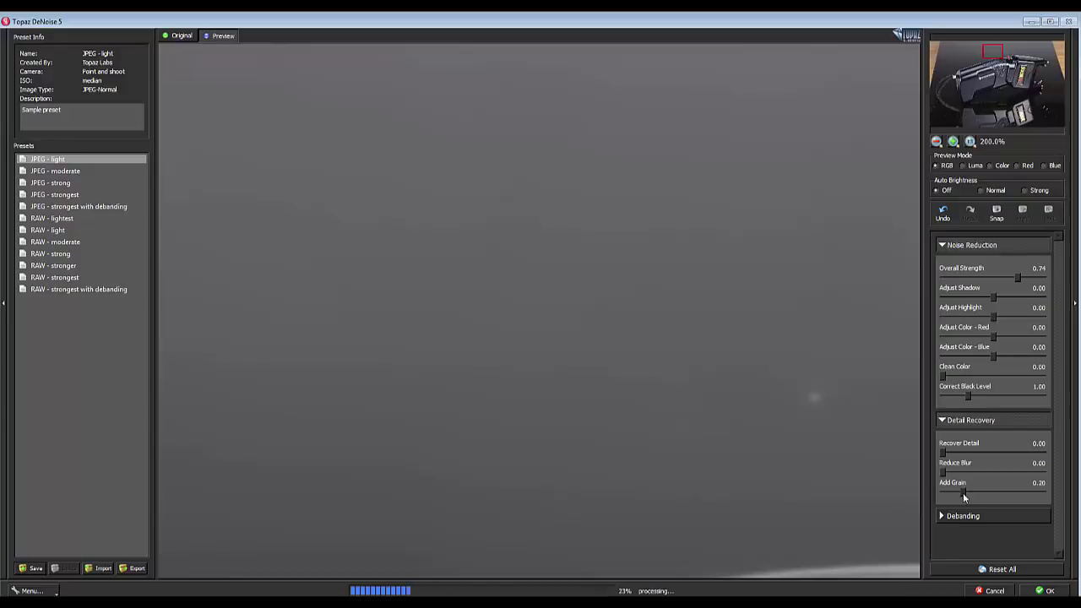
pyautogui.click(1048, 592)
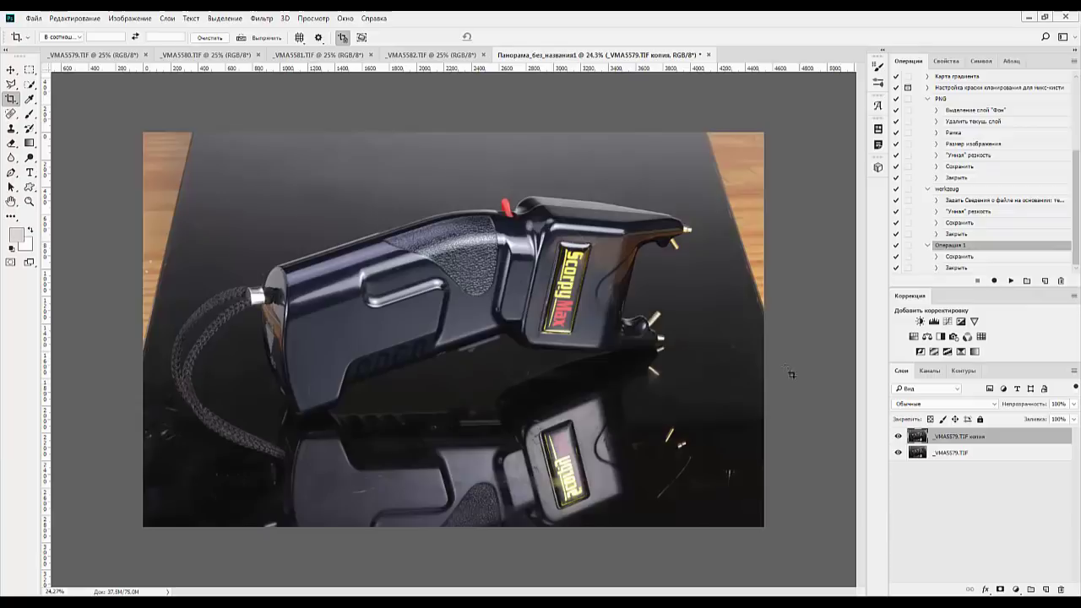
# Copy a rectangular strip along the photo's right dark edge to a new layer and shift it right over the wood
pyautogui.click(29, 69)
pyautogui.moveTo(691, 135); pyautogui.dragTo(744, 386)
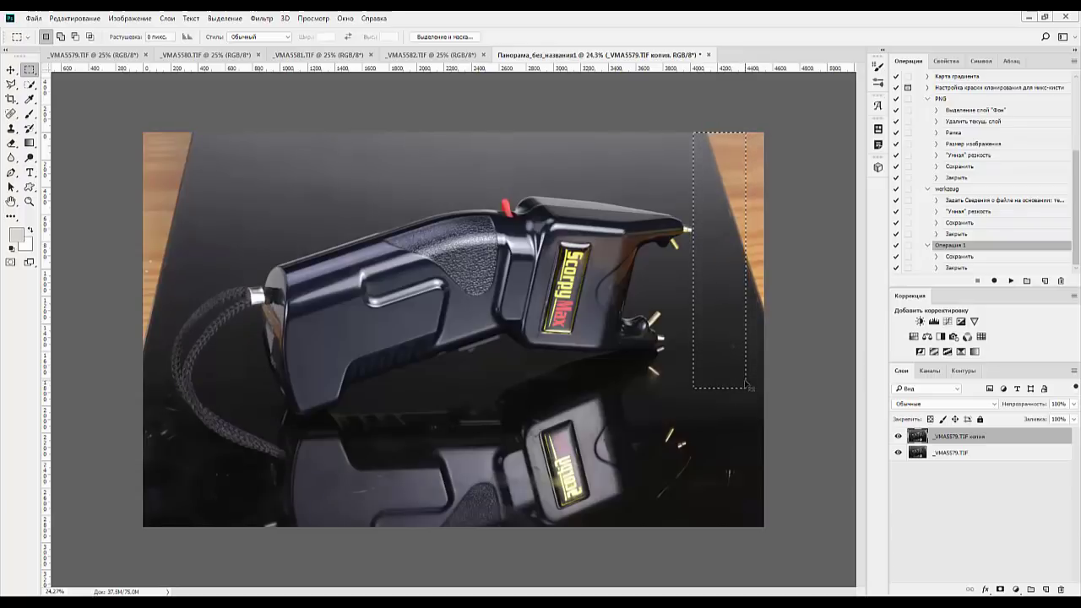
pyautogui.hotkey('ctrl', 'j')
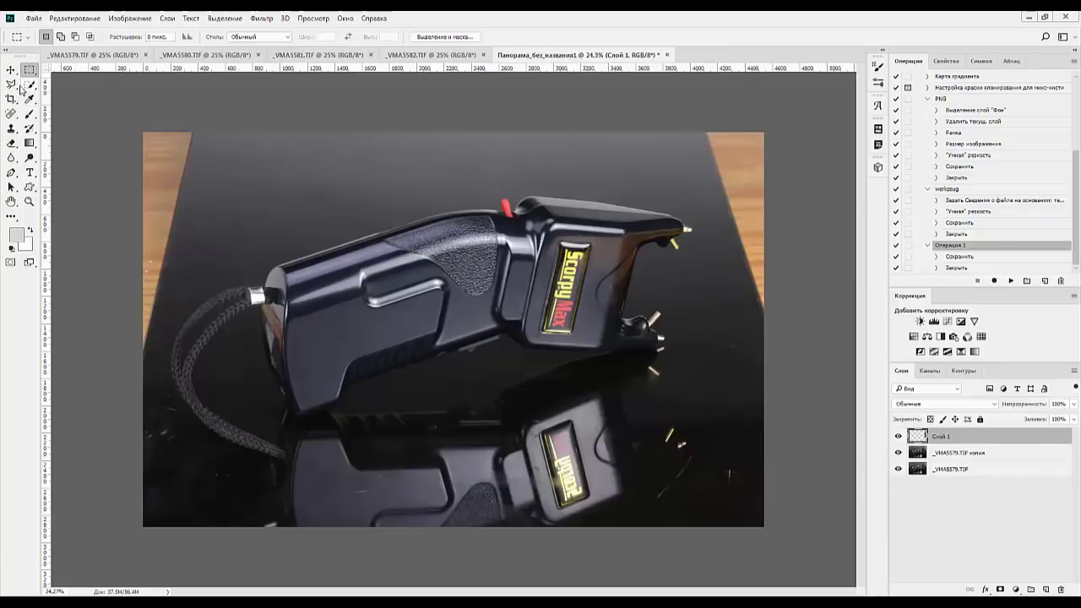
pyautogui.click(12, 69)
pyautogui.moveTo(728, 260); pyautogui.dragTo(737, 260)
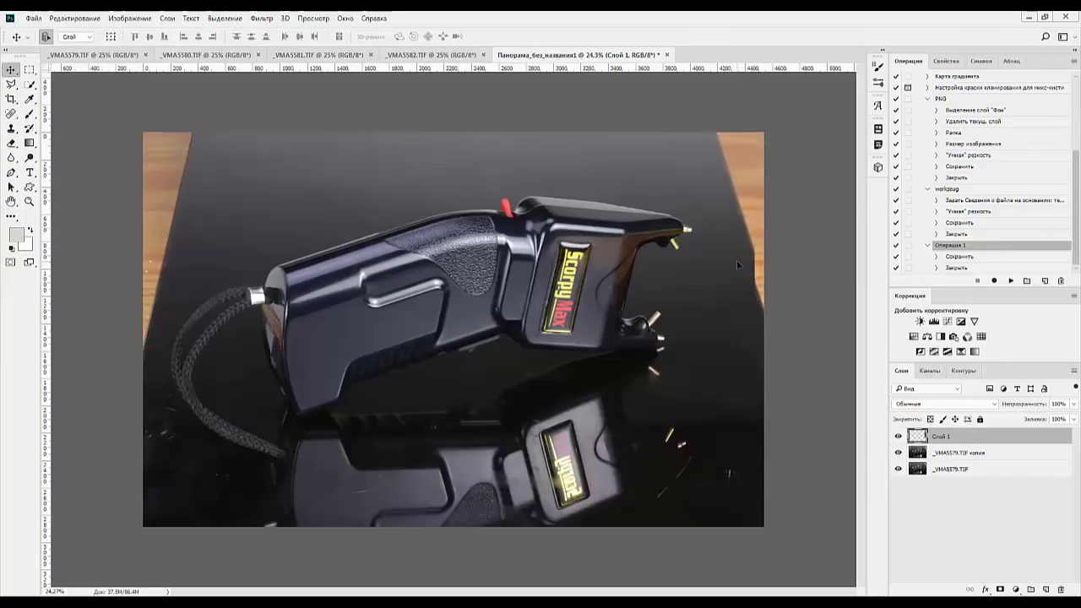
# Duplicate the background patch repeatedly to cover the remaining wood on the photo's right side, and merge all patch layers into one
pyautogui.press('ctrl')
pyautogui.keyDown('ctrl'); pyautogui.click(730, 253); pyautogui.keyUp('ctrl')
pyautogui.keyDown('alt'); pyautogui.moveTo(730, 253); pyautogui.dragTo(760, 260); pyautogui.keyUp('alt')
pyautogui.press('ctrl')
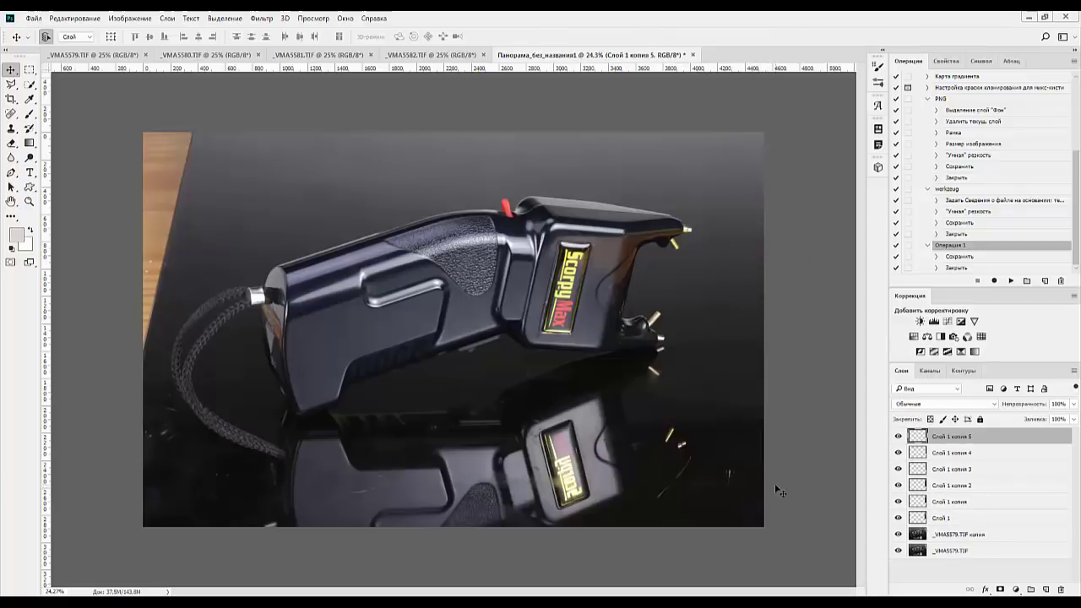
pyautogui.keyDown('shift'); pyautogui.click(969, 519); pyautogui.keyUp('shift')
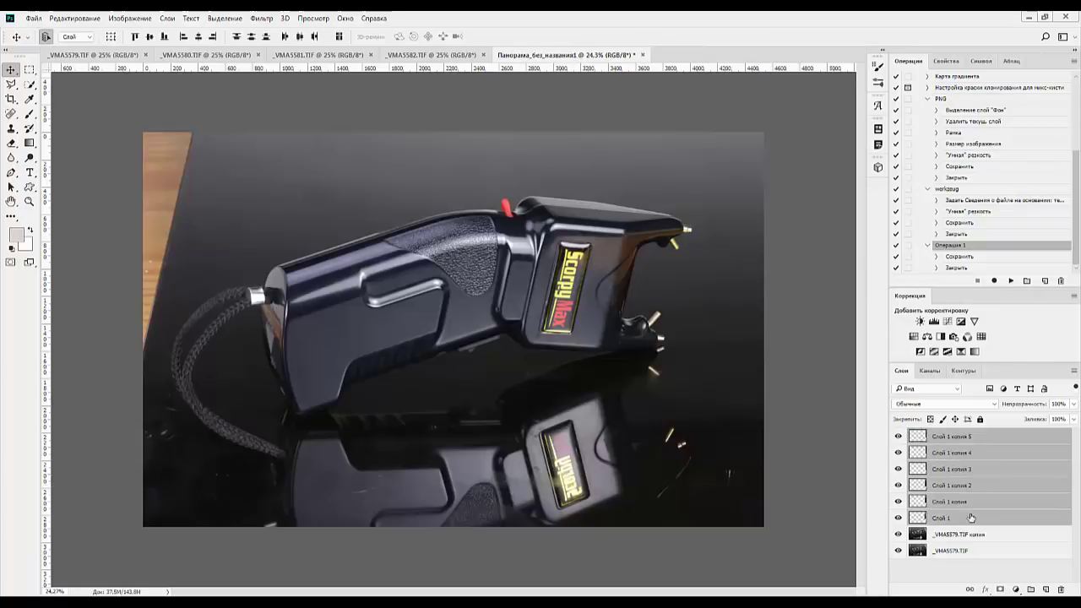
pyautogui.hotkey('ctrl', 'e')
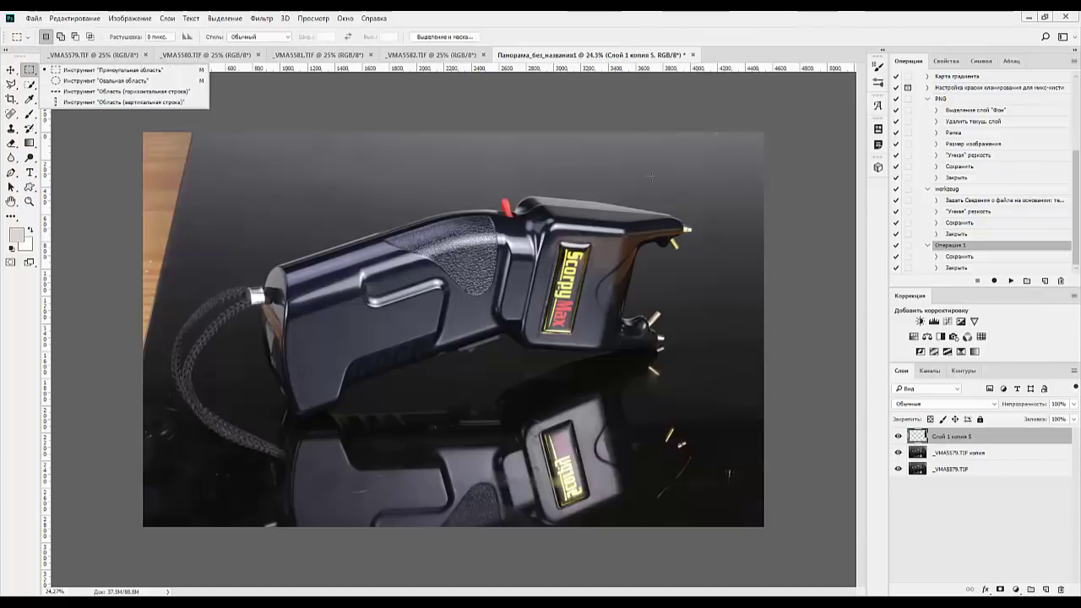
pyautogui.moveTo(694, 128); pyautogui.dragTo(713, 144)
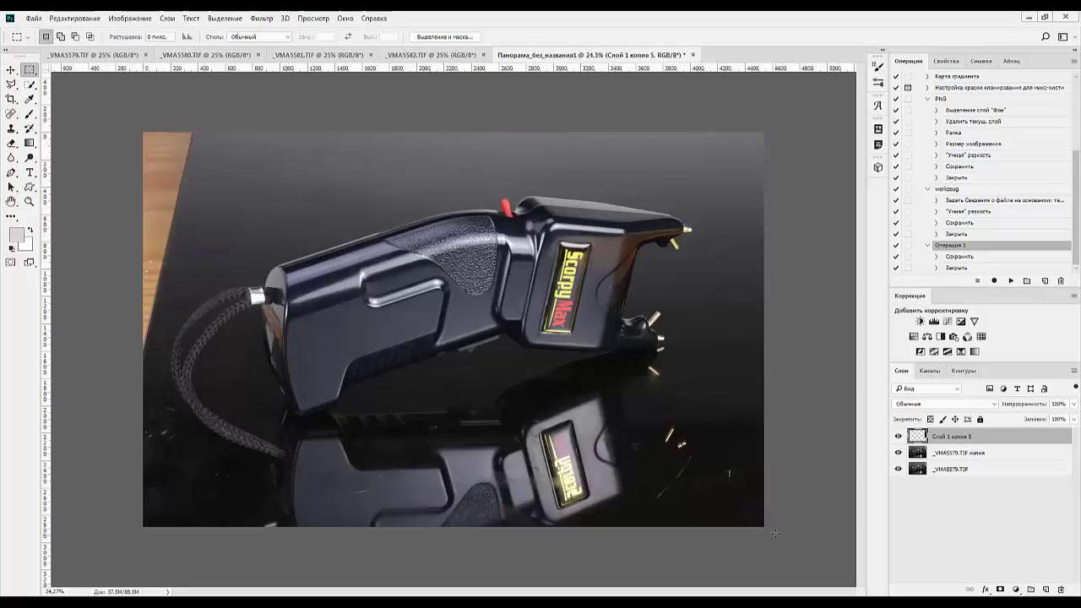
# Select a tall dark background strip beside the photo's upper-left wood and merge the patch layer into the denoised layer copy
pyautogui.moveTo(197, 133); pyautogui.dragTo(247, 279)
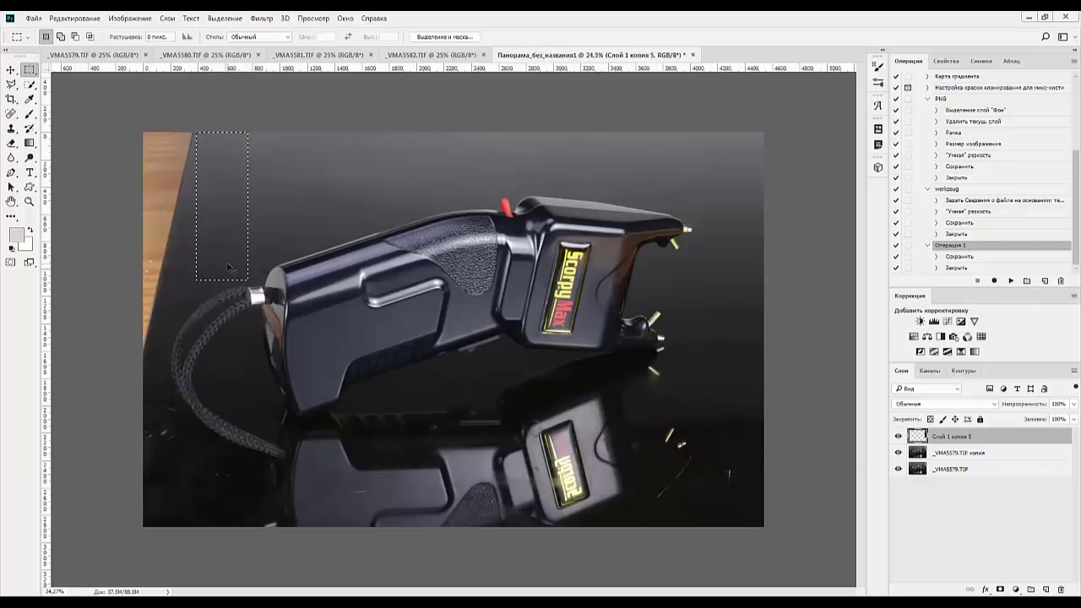
pyautogui.hotkey('ctrl', 't')
pyautogui.click(572, 239)
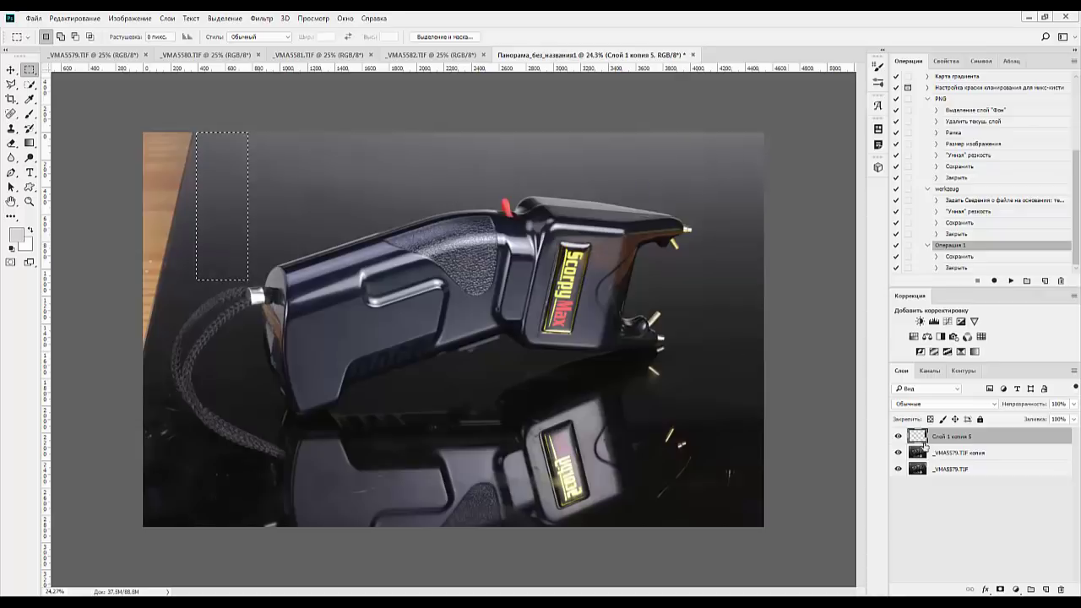
pyautogui.click(960, 455)
pyautogui.click(960, 439)
pyautogui.press('Delete')
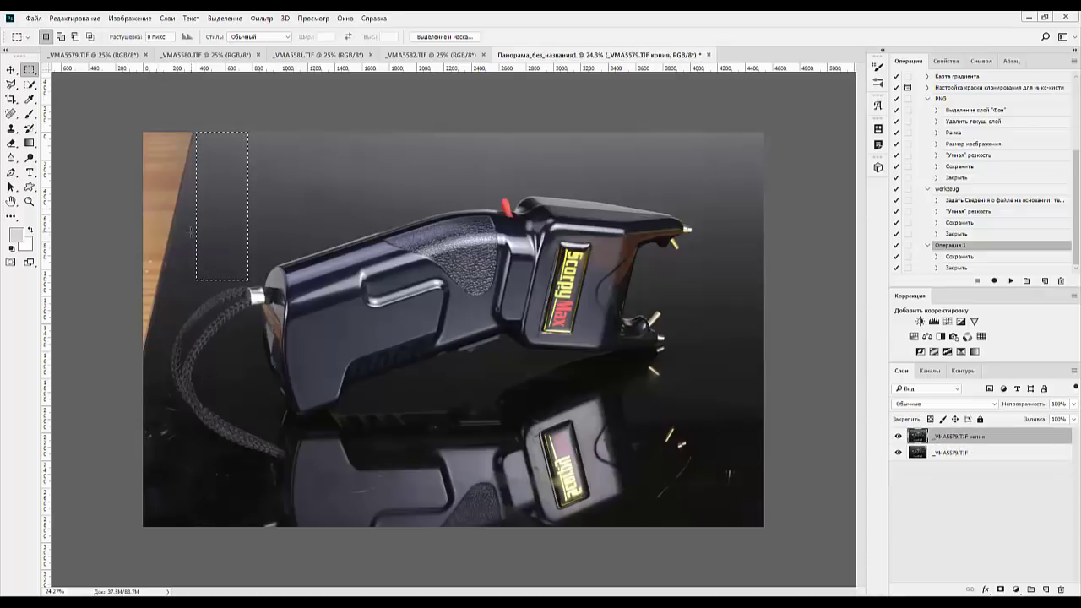
# Try to stretch the selected background strip leftward over the wood in the photo's upper-left corner
pyautogui.hotkey('ctrl', 't')
pyautogui.moveTo(195, 205); pyautogui.dragTo(98, 206)
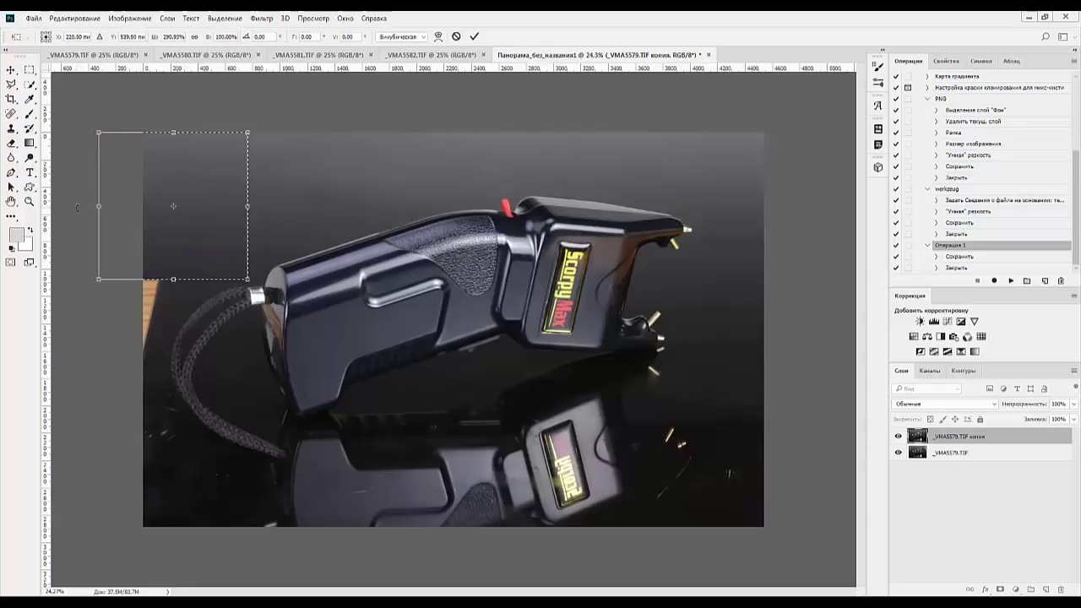
pyautogui.hotkey('ctrl', '+')
pyautogui.hotkey('ctrl', '+')
pyautogui.hotkey('ctrl', '+')
pyautogui.hotkey('ctrl', '+')
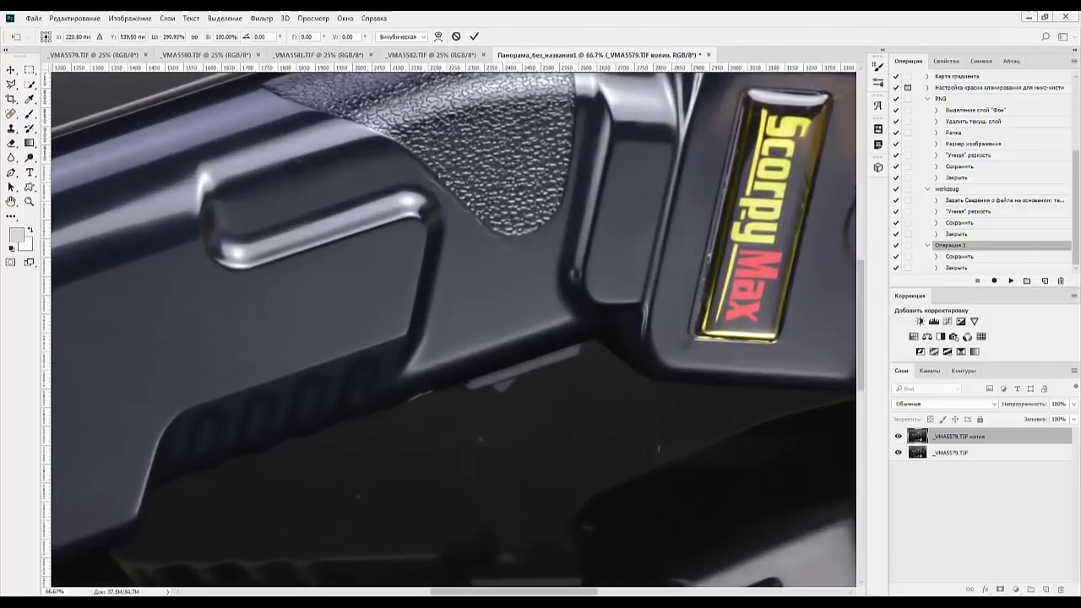
pyautogui.moveTo(253, 221); pyautogui.dragTo(680, 478)
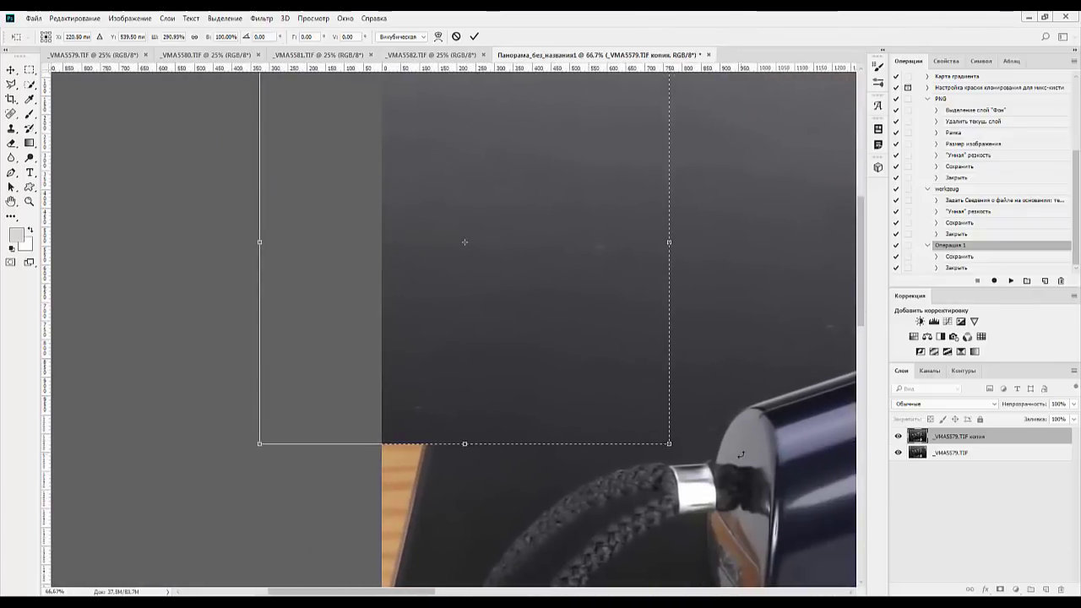
pyautogui.hotkey('ctrl', '-')
pyautogui.hotkey('ctrl', '-')
pyautogui.hotkey('ctrl', '-')
pyautogui.hotkey('ctrl', '-')
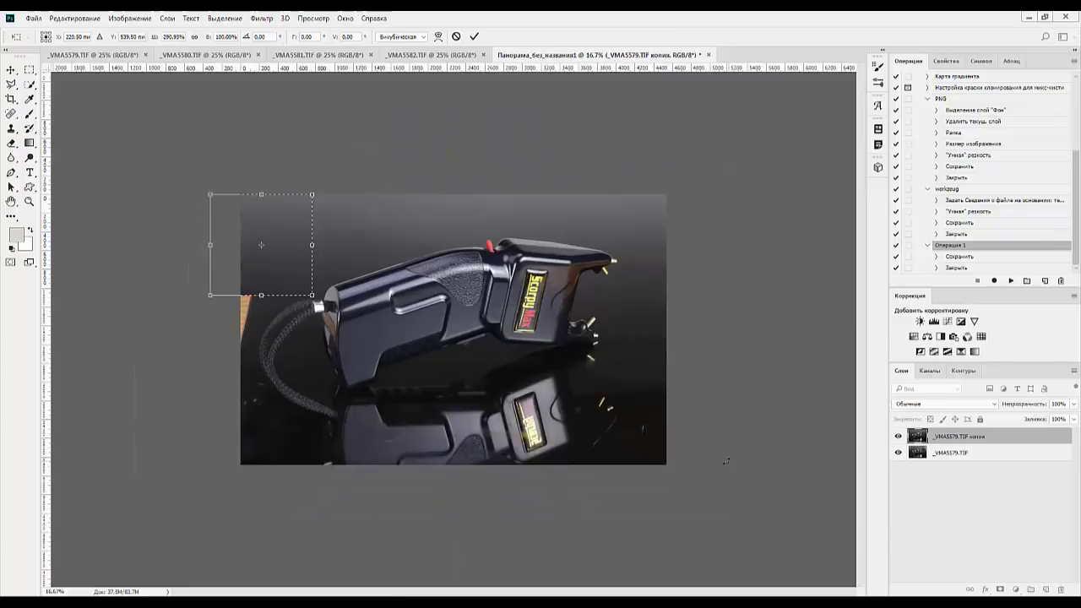
pyautogui.hotkey('ctrl', 'z')
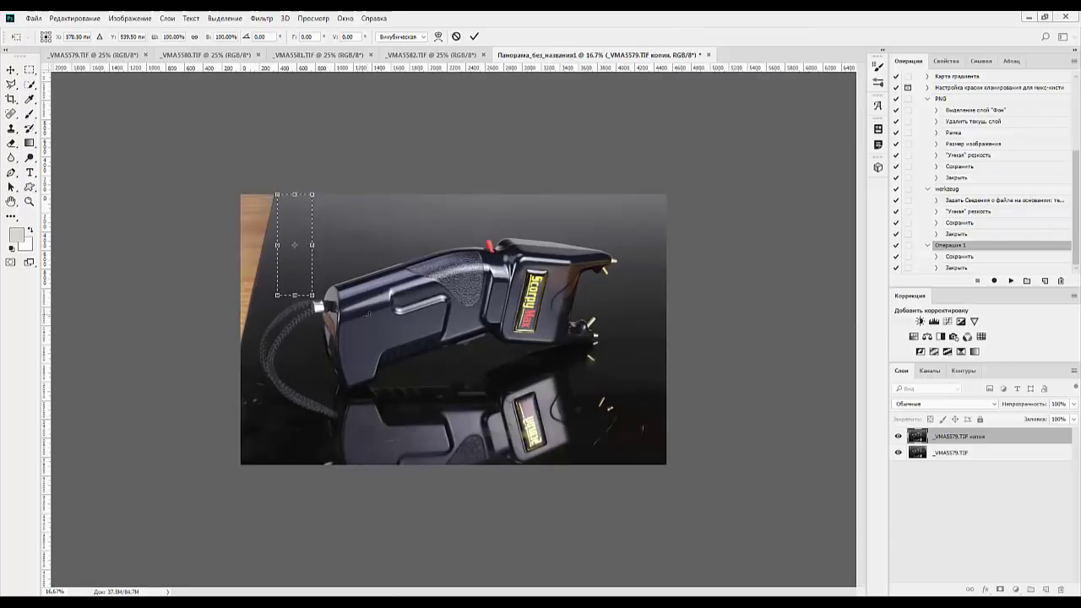
pyautogui.press('Escape')
# Copy the selected background strip leftward in overlapping placements to cover the wood in the photo's upper-left corner
pyautogui.moveTo(292, 262); pyautogui.dragTo(270, 269)
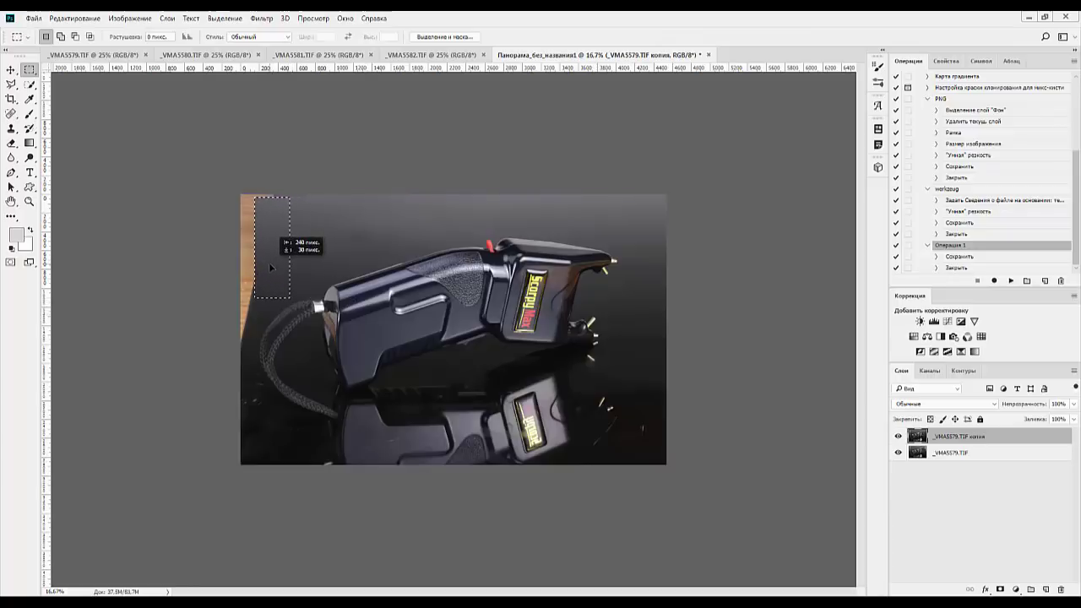
pyautogui.moveTo(271, 268)
pyautogui.mouseDown()
pyautogui.moveTo(247, 262)
pyautogui.moveTo(264, 267)
pyautogui.mouseUp()
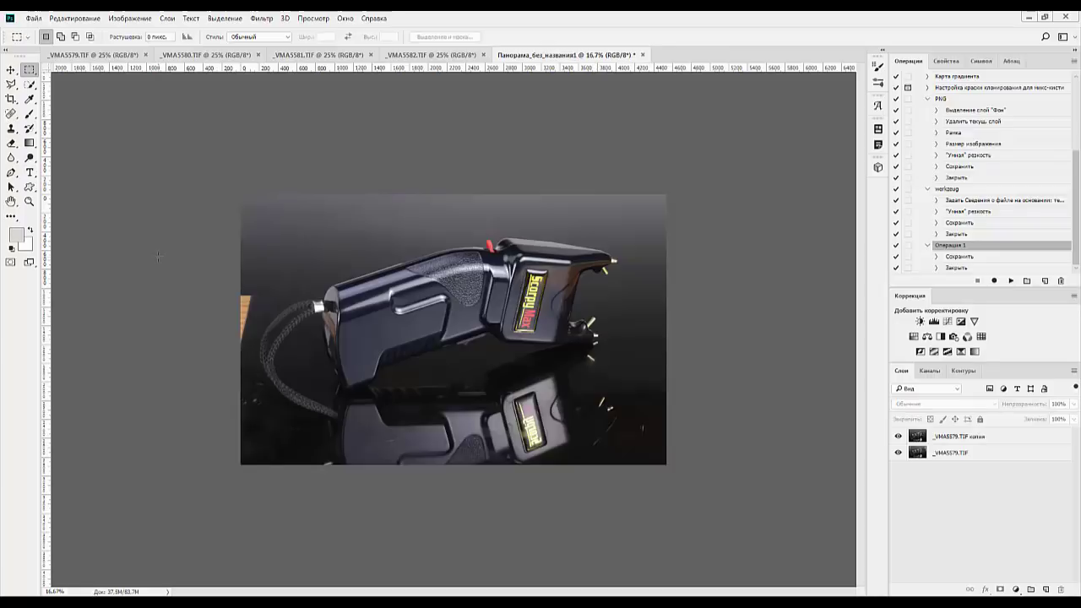
# Use the Patch tool on the denoised layer copy to blend the seams in the photo's upper-left background
pyautogui.hotkey('ctrl', '+')
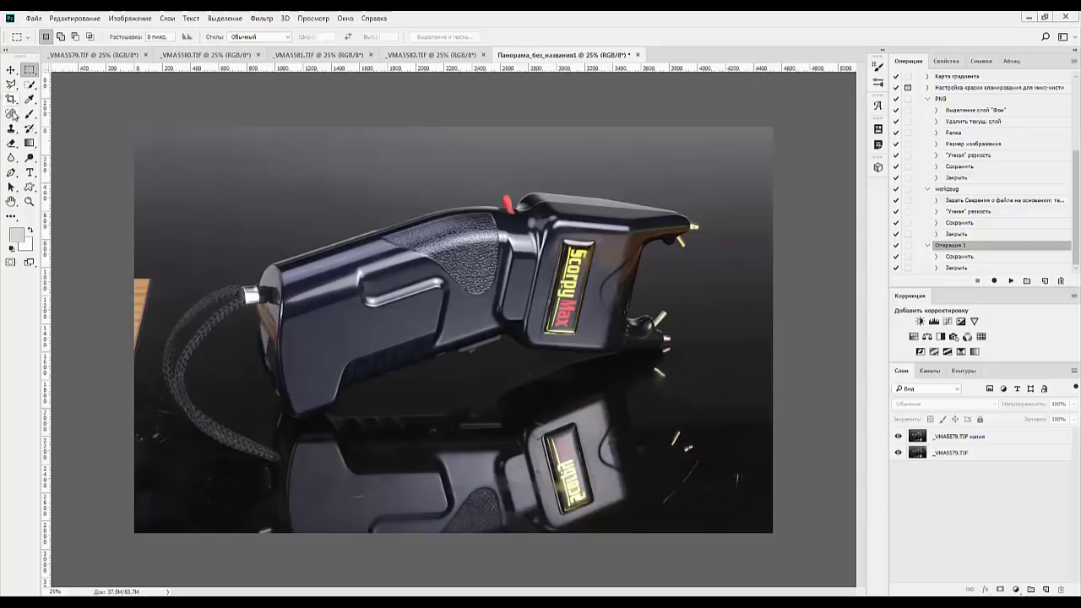
pyautogui.rightClick(11, 115)
pyautogui.click(84, 135)
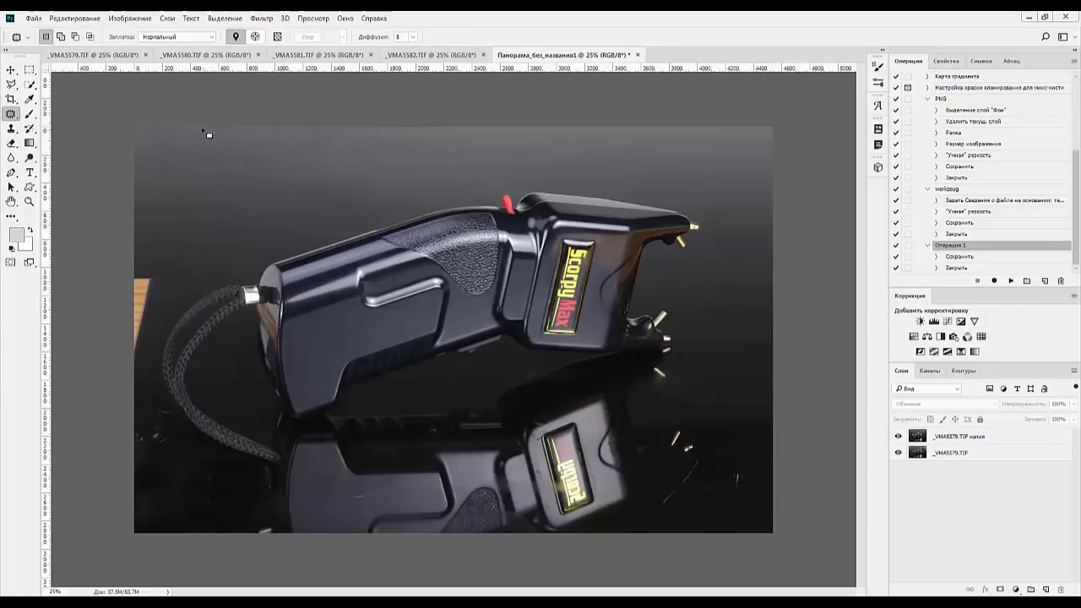
pyautogui.moveTo(210, 195); pyautogui.dragTo(207, 128)
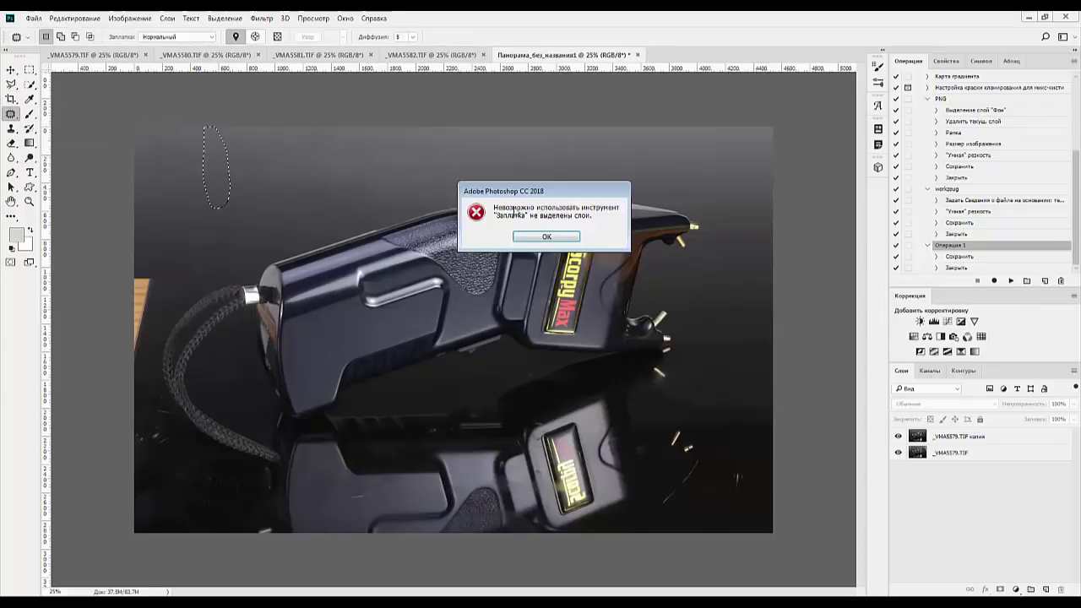
pyautogui.click(546, 237)
pyautogui.click(961, 436)
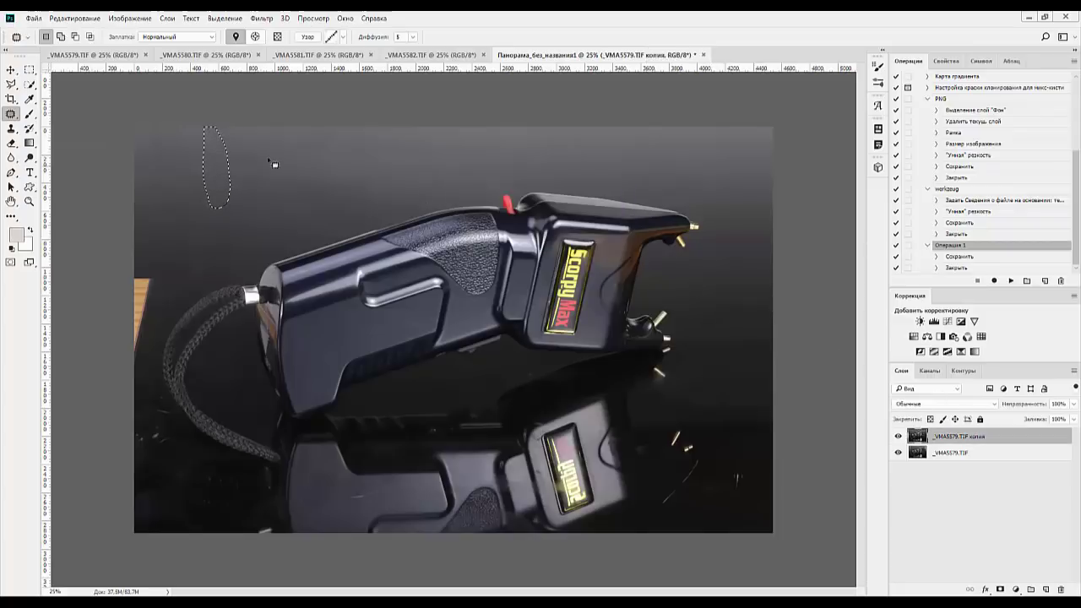
pyautogui.click(282, 180)
pyautogui.moveTo(165, 180); pyautogui.dragTo(149, 140)
pyautogui.click(211, 175)
# Even out the remaining blotches along the photo's upper-left edge and above the strap by patching from clean background
pyautogui.hotkey('ctrl', '+')
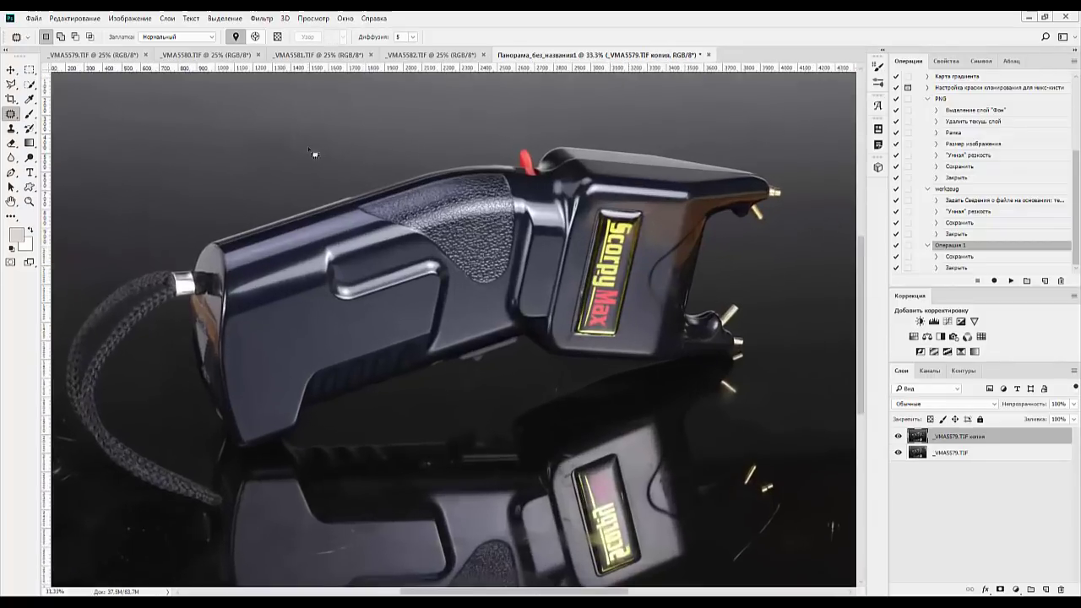
pyautogui.moveTo(306, 130); pyautogui.dragTo(405, 326)
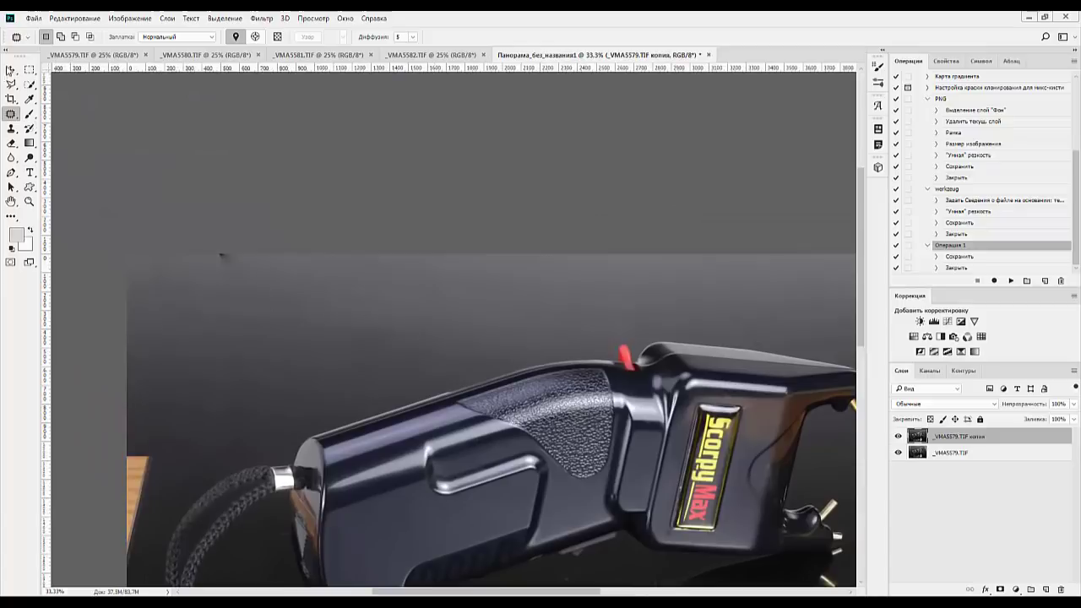
pyautogui.click(30, 71)
pyautogui.moveTo(241, 253); pyautogui.dragTo(253, 297)
pyautogui.click(260, 301)
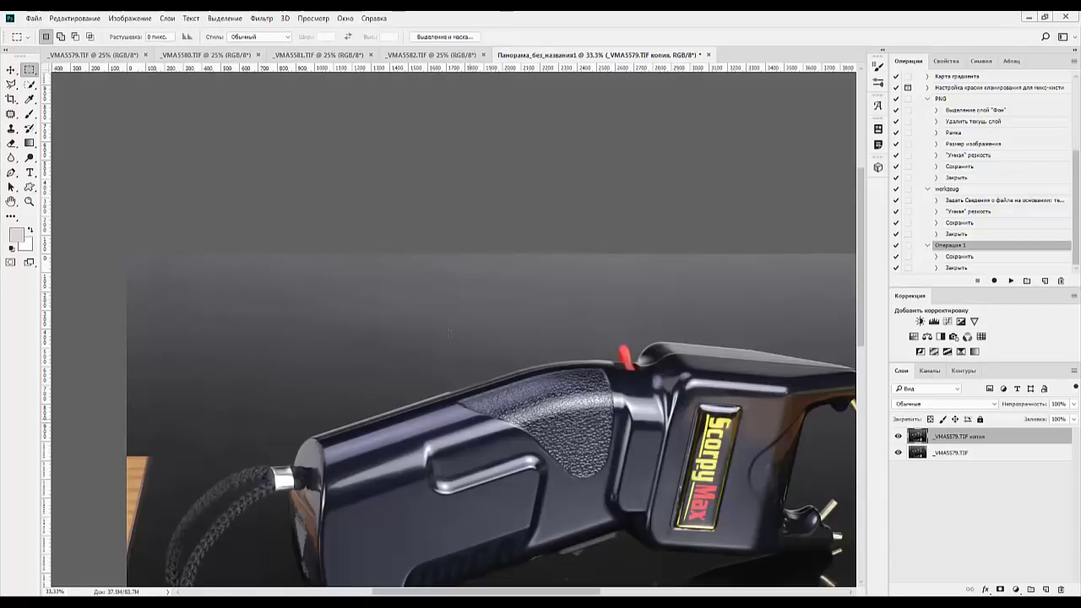
pyautogui.click(11, 113)
pyautogui.moveTo(214, 350)
pyautogui.mouseDown()
pyautogui.moveTo(218, 461)
pyautogui.moveTo(244, 439)
pyautogui.moveTo(221, 350)
pyautogui.mouseUp()
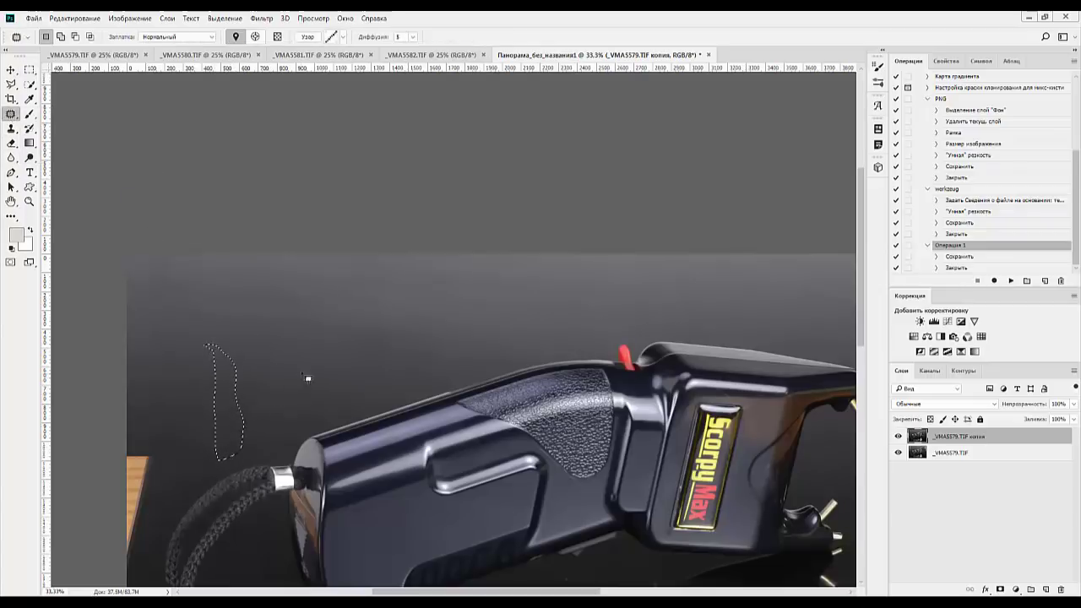
pyautogui.moveTo(186, 452)
pyautogui.mouseDown()
pyautogui.moveTo(162, 470)
pyautogui.moveTo(174, 451)
pyautogui.moveTo(218, 446)
pyautogui.moveTo(222, 464)
pyautogui.moveTo(211, 445)
pyautogui.mouseUp()
pyautogui.click(263, 420)
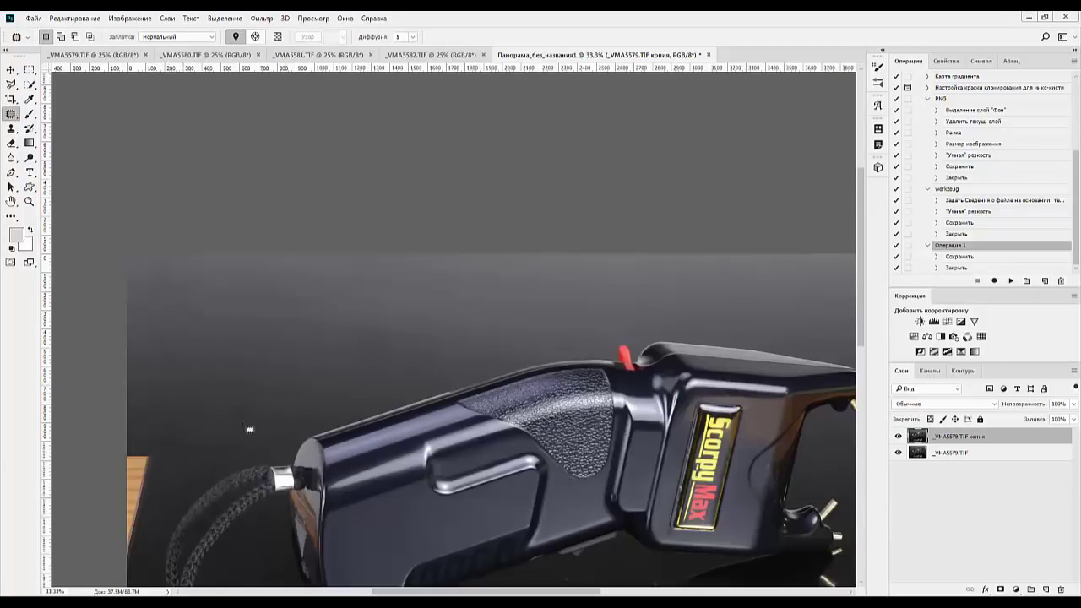
# Copy a narrow dark background strip beside the strap and move it over the remaining wood on the photo's left edge
pyautogui.hotkey('ctrl', '+')
pyautogui.hotkey('ctrl', '+')
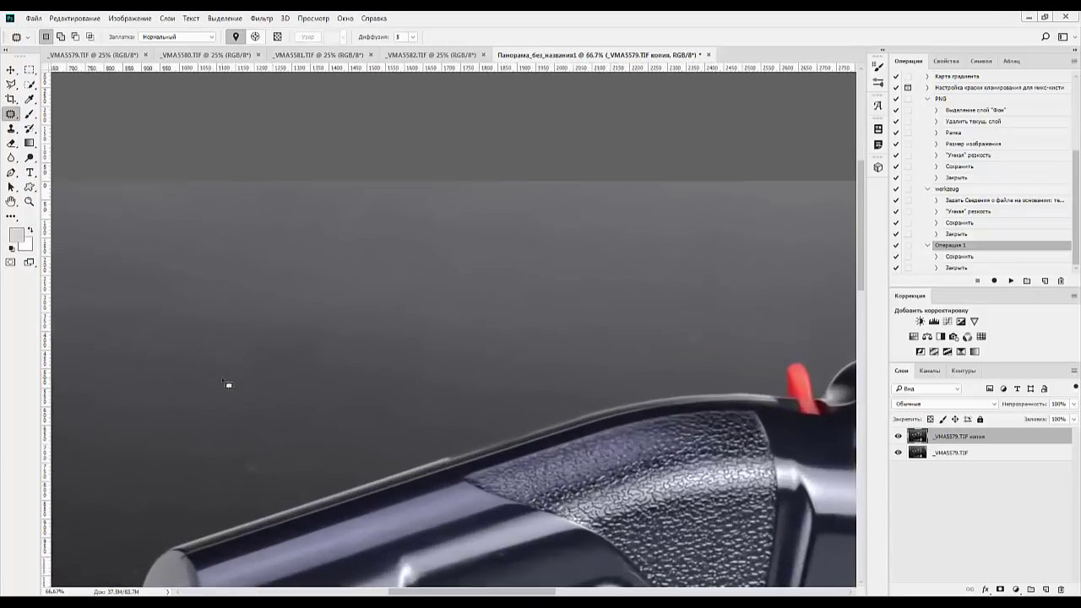
pyautogui.moveTo(185, 286); pyautogui.dragTo(472, 287)
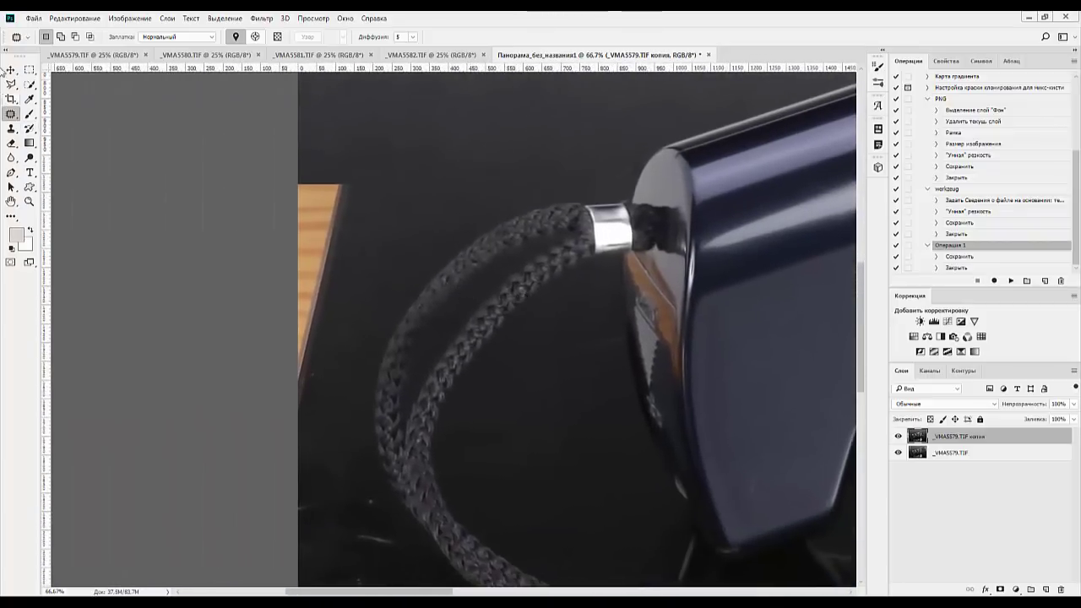
pyautogui.click(29, 70)
pyautogui.moveTo(355, 176); pyautogui.dragTo(302, 397)
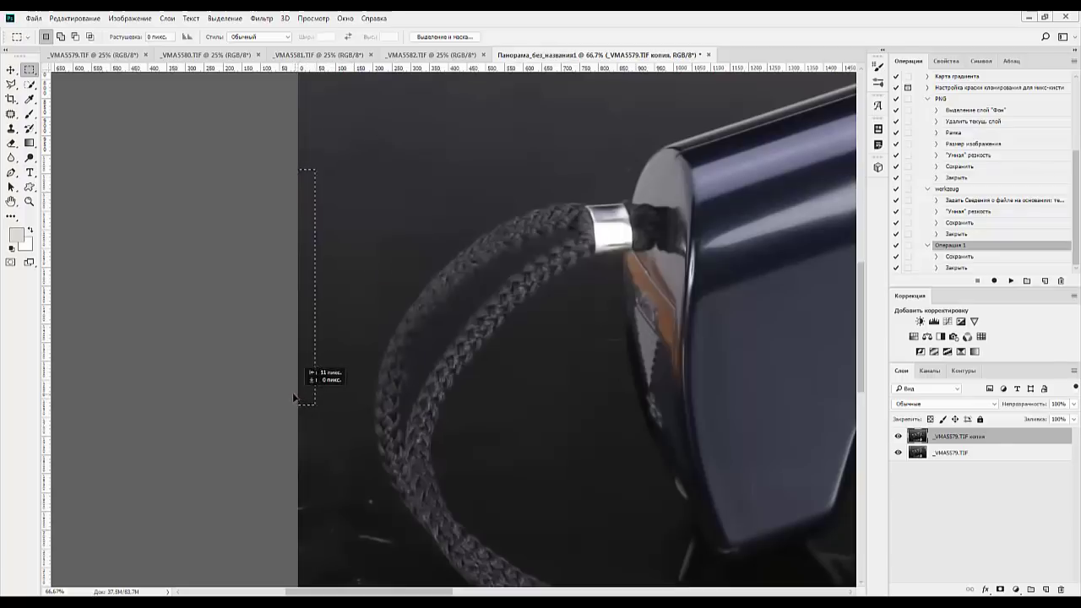
pyautogui.click(249, 450)
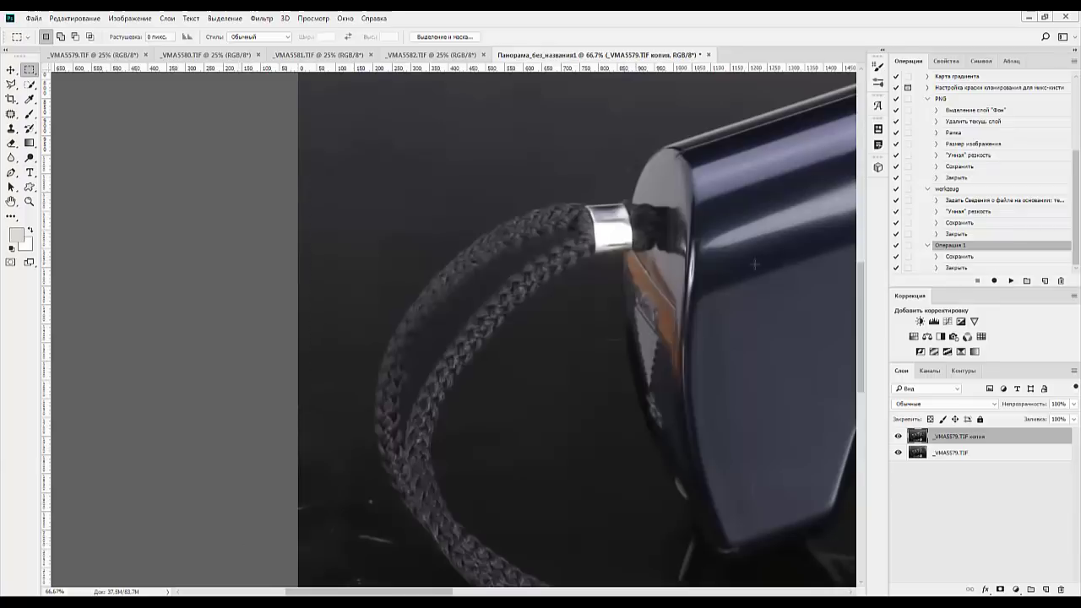
pyautogui.moveTo(325, 288); pyautogui.dragTo(364, 311)
pyautogui.hotkey('ctrl', '-')
pyautogui.hotkey('ctrl', '-')
pyautogui.hotkey('ctrl', '-')
pyautogui.hotkey('ctrl', '-')
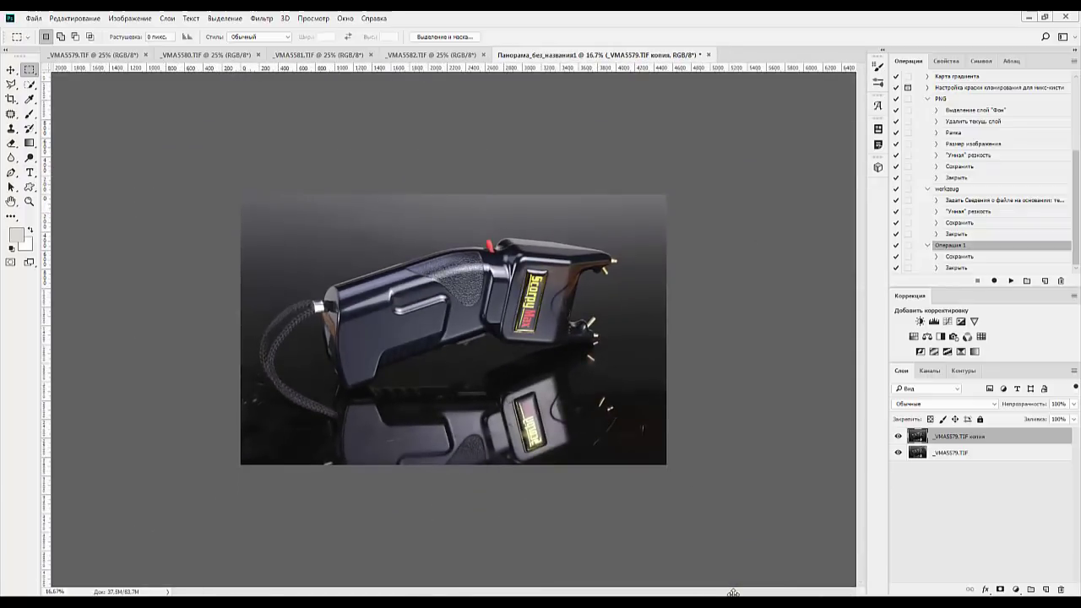
# Patch out the scratches and specks on the dark surface to the left of the strap with the Patch tool
pyautogui.hotkey('ctrl', '+')
pyautogui.hotkey('ctrl', '+')
pyautogui.hotkey('ctrl', '+')
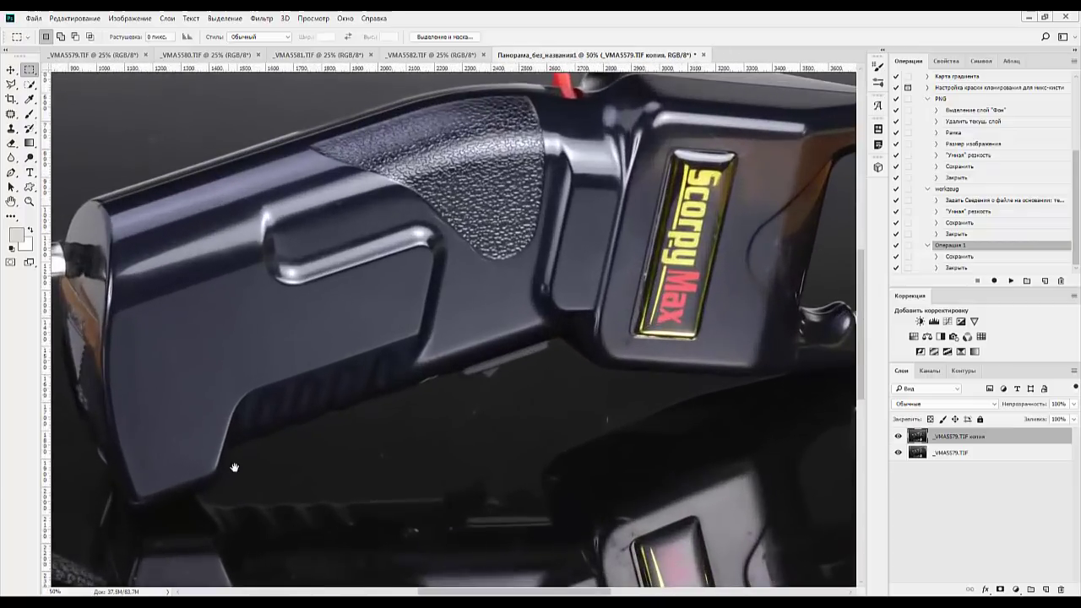
pyautogui.moveTo(235, 467); pyautogui.dragTo(811, 236)
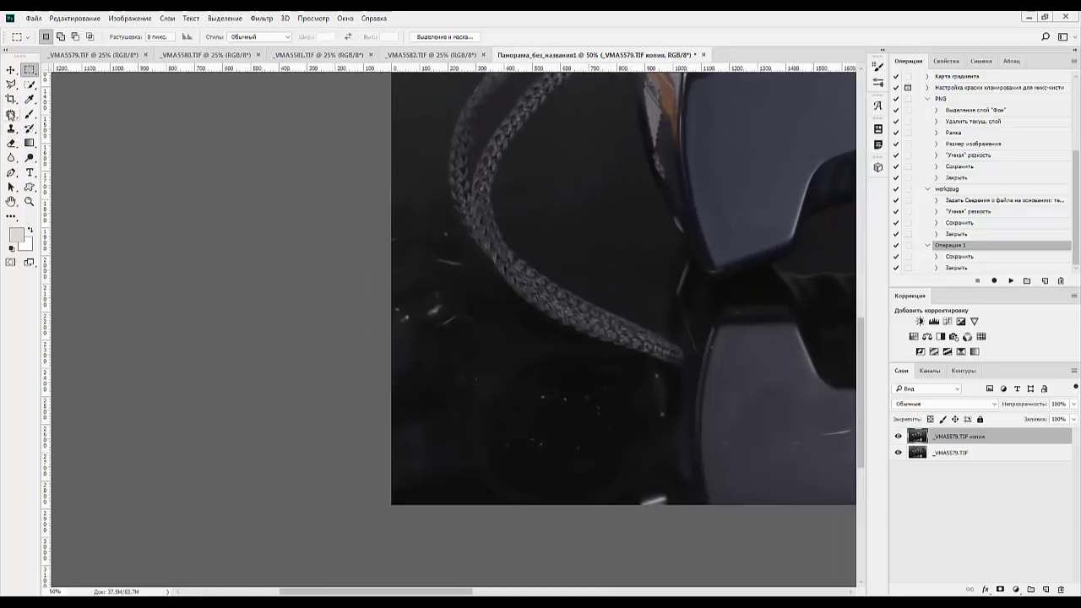
pyautogui.rightClick(11, 115)
pyautogui.click(51, 135)
pyautogui.moveTo(414, 247)
pyautogui.mouseDown()
pyautogui.moveTo(474, 274)
pyautogui.moveTo(434, 244)
pyautogui.moveTo(505, 412)
pyautogui.mouseUp()
pyautogui.moveTo(465, 297)
pyautogui.mouseDown()
pyautogui.moveTo(427, 336)
pyautogui.moveTo(494, 314)
pyautogui.moveTo(459, 426)
pyautogui.mouseUp()
pyautogui.moveTo(427, 321)
pyautogui.mouseDown()
pyautogui.moveTo(415, 331)
pyautogui.moveTo(426, 283)
pyautogui.moveTo(464, 329)
pyautogui.mouseUp()
pyautogui.moveTo(446, 272)
pyautogui.mouseDown()
pyautogui.moveTo(420, 128)
pyautogui.moveTo(584, 165)
pyautogui.moveTo(548, 154)
pyautogui.moveTo(560, 131)
pyautogui.mouseUp()
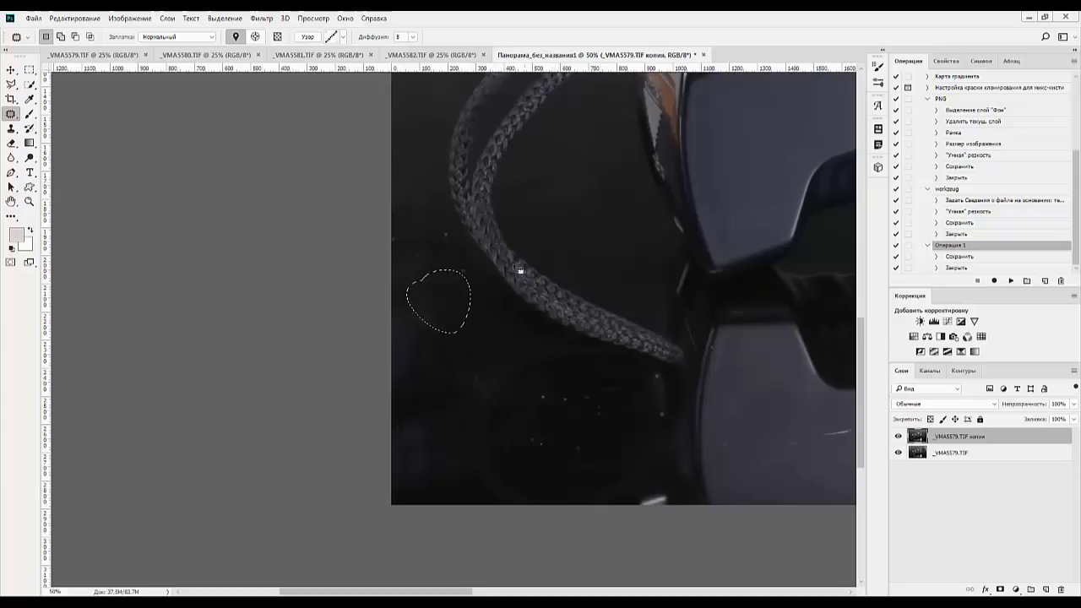
# Patch out the dust specks on the dark surface below the strap using clean background
pyautogui.moveTo(485, 344)
pyautogui.mouseDown()
pyautogui.moveTo(509, 381)
pyautogui.moveTo(472, 353)
pyautogui.moveTo(577, 224)
pyautogui.moveTo(579, 203)
pyautogui.mouseUp()
pyautogui.hotkey('ctrl', 'd')
pyautogui.moveTo(602, 405)
pyautogui.mouseDown()
pyautogui.moveTo(494, 389)
pyautogui.moveTo(590, 437)
pyautogui.moveTo(571, 381)
pyautogui.mouseUp()
pyautogui.moveTo(545, 416); pyautogui.dragTo(577, 191)
pyautogui.hotkey('ctrl', 'd')
# Compare the whole retouched photo with the original by hiding and reshowing the layer copy
pyautogui.scroll(-5, 455, 344)
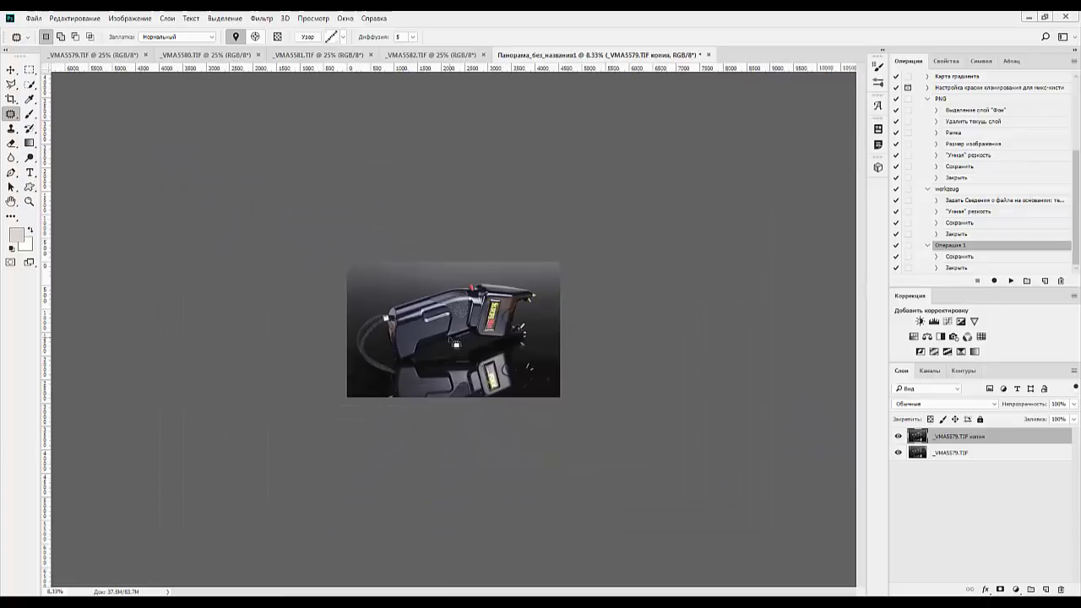
pyautogui.scroll(4, 455, 344)
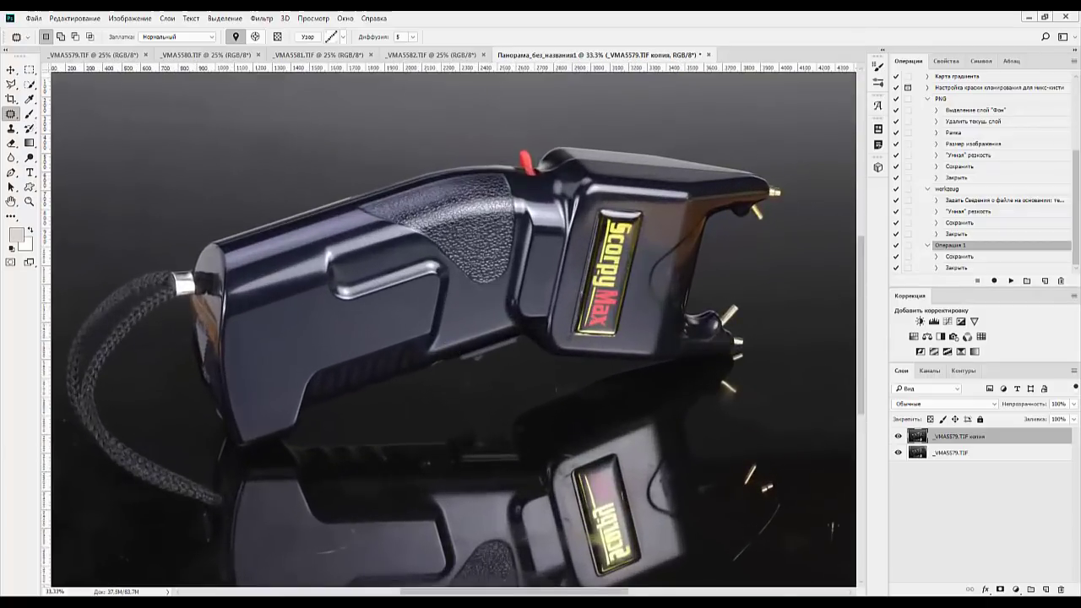
pyautogui.click(1028, 559)
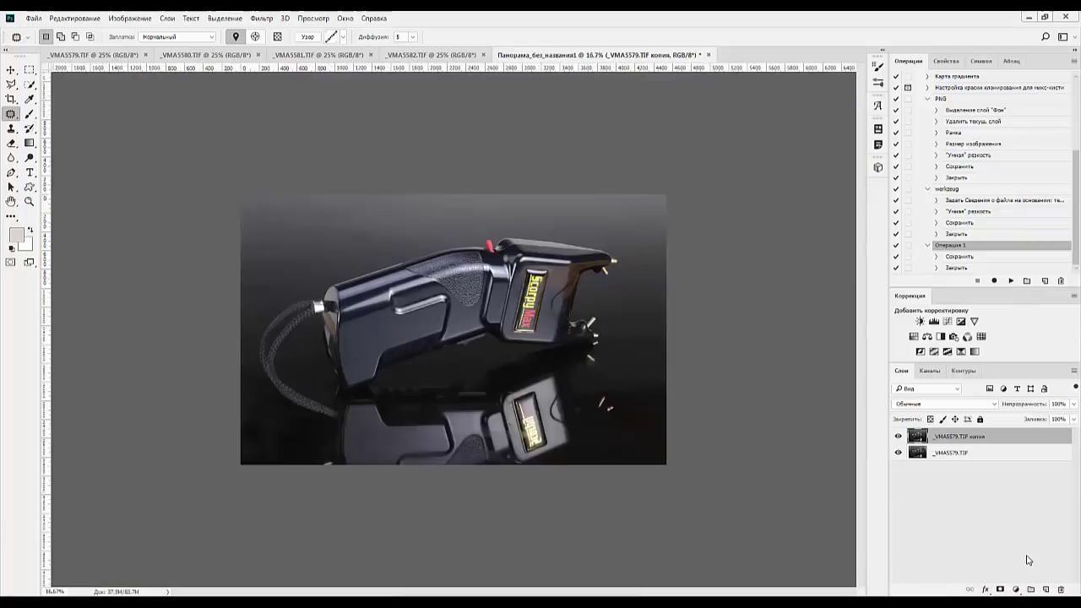
pyautogui.click(897, 436)
pyautogui.click(897, 436)
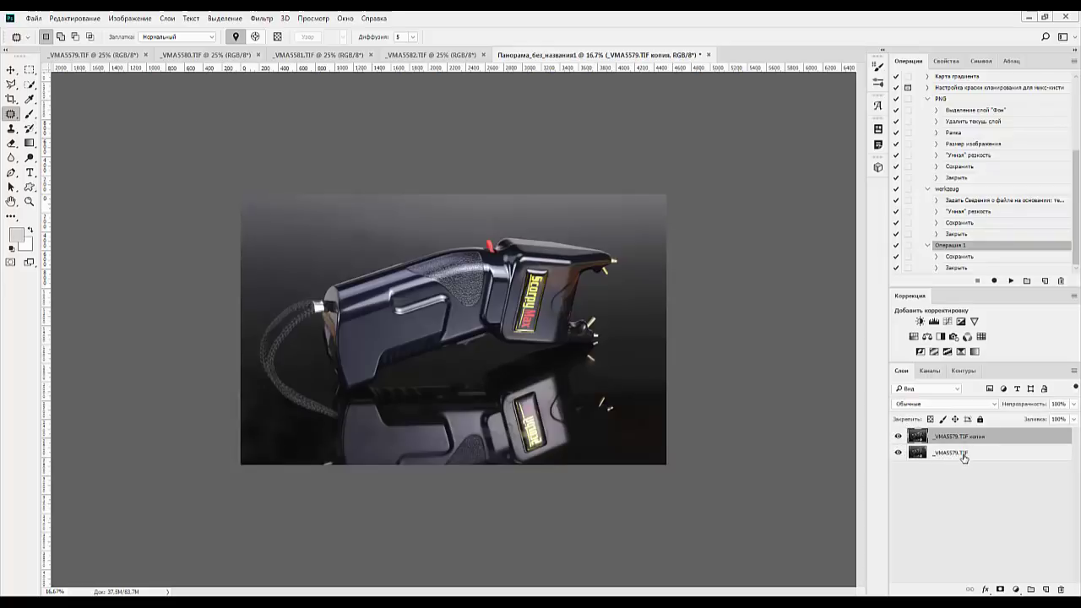
# Add a black mask hiding the retouched layer copy and set up a soft round brush with size 306 px and hardness 0%
pyautogui.keyDown('alt'); pyautogui.click(1000, 590); pyautogui.keyUp('alt')
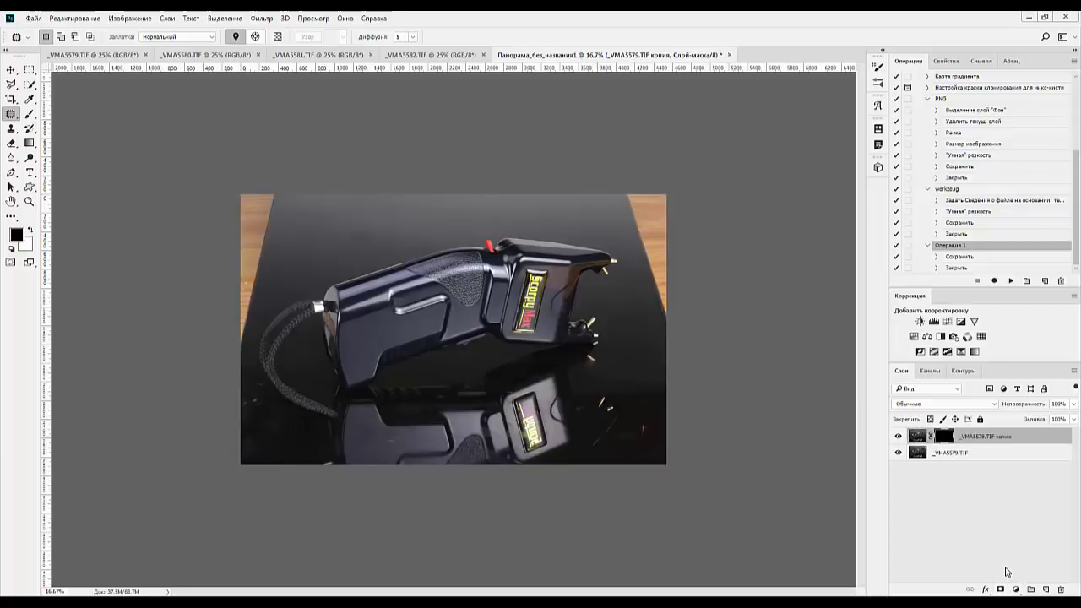
pyautogui.click(31, 115)
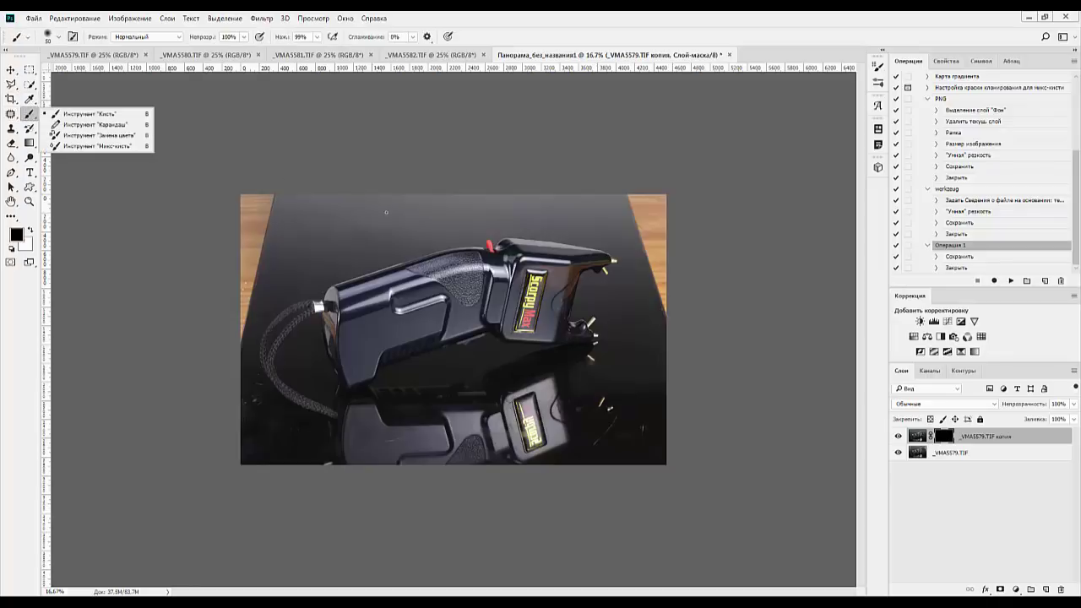
pyautogui.rightClick(396, 182)
pyautogui.moveTo(474, 228); pyautogui.dragTo(503, 230)
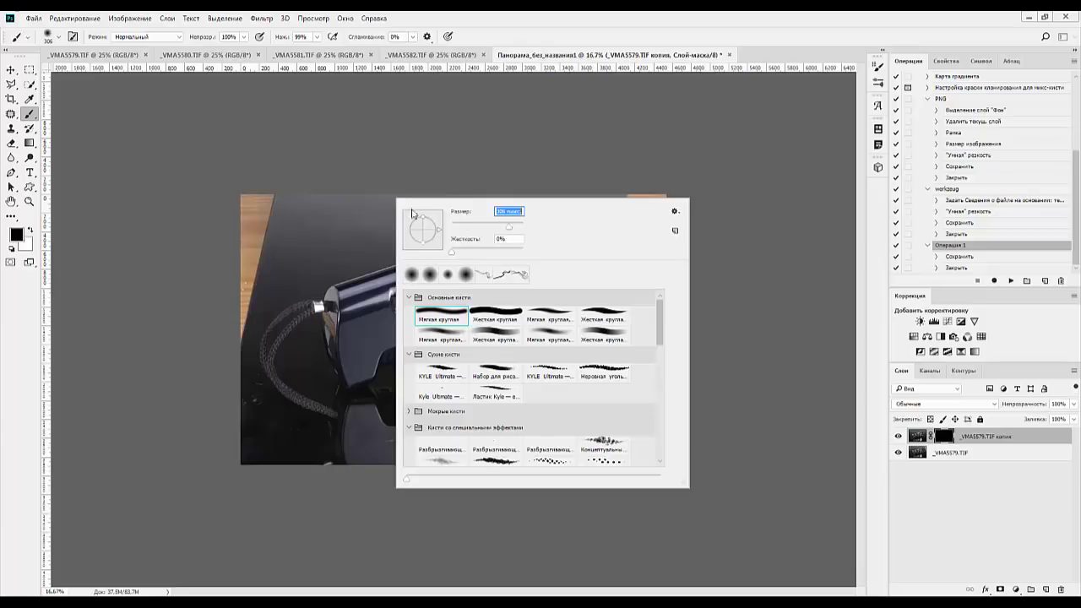
pyautogui.click(300, 220)
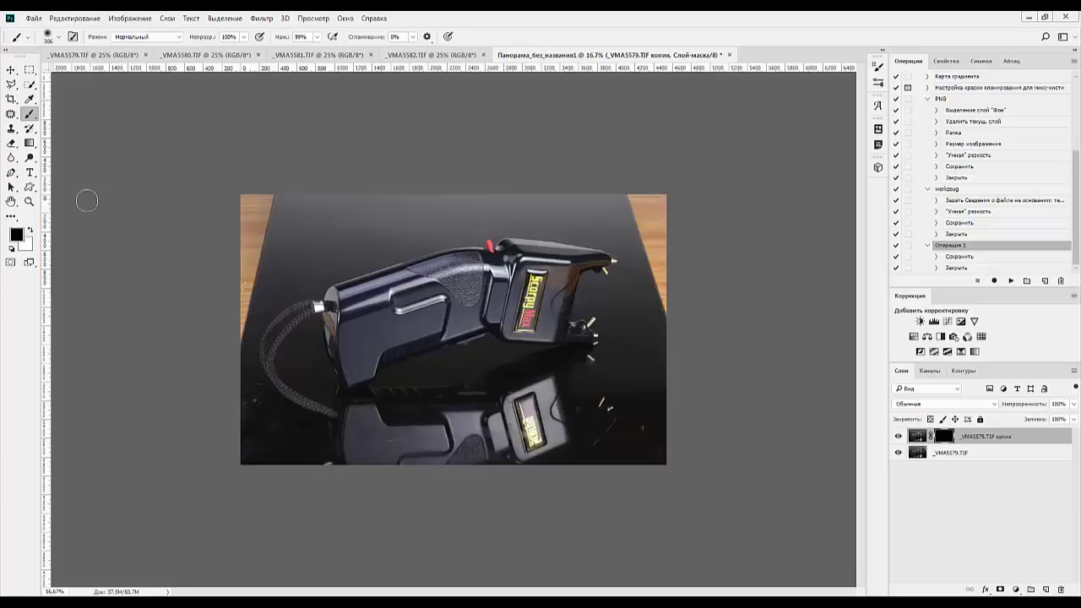
# Paint white on the layer mask along the upper corners and side edges to cover the wooden table with the dark background
pyautogui.click(31, 228)
pyautogui.moveTo(221, 211); pyautogui.dragTo(374, 202)
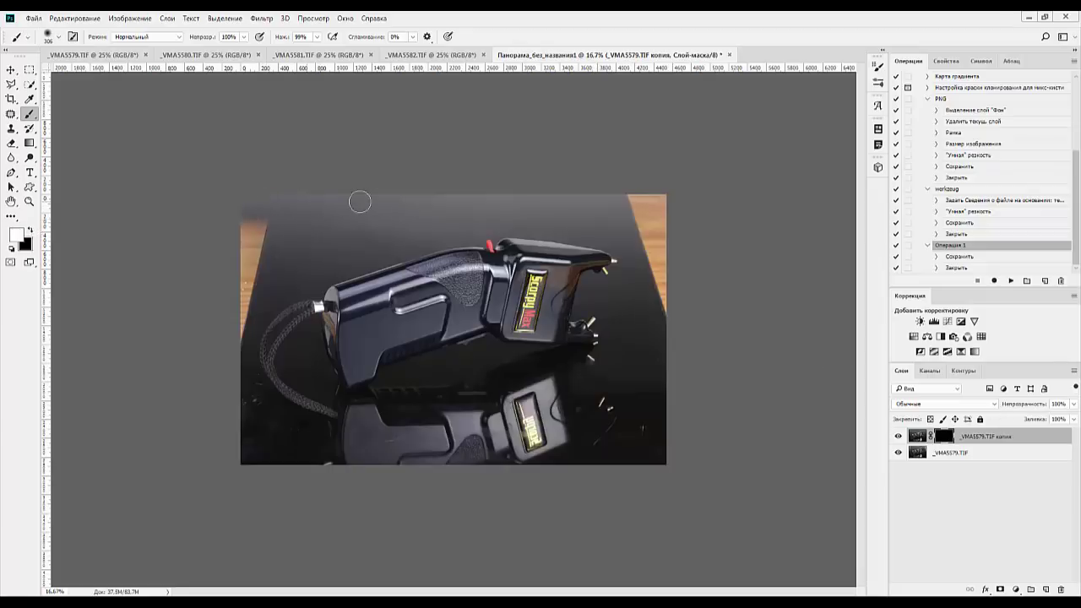
pyautogui.moveTo(521, 193)
pyautogui.mouseDown()
pyautogui.moveTo(666, 242)
pyautogui.moveTo(661, 316)
pyautogui.mouseUp()
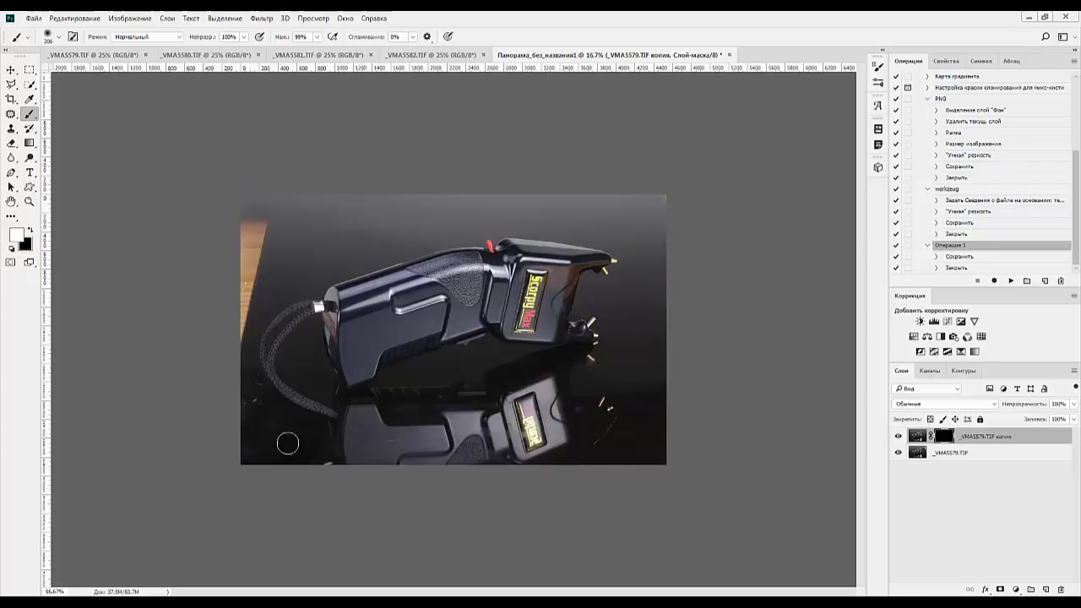
pyautogui.moveTo(241, 339)
pyautogui.mouseDown()
pyautogui.moveTo(252, 285)
pyautogui.moveTo(243, 229)
pyautogui.mouseUp()
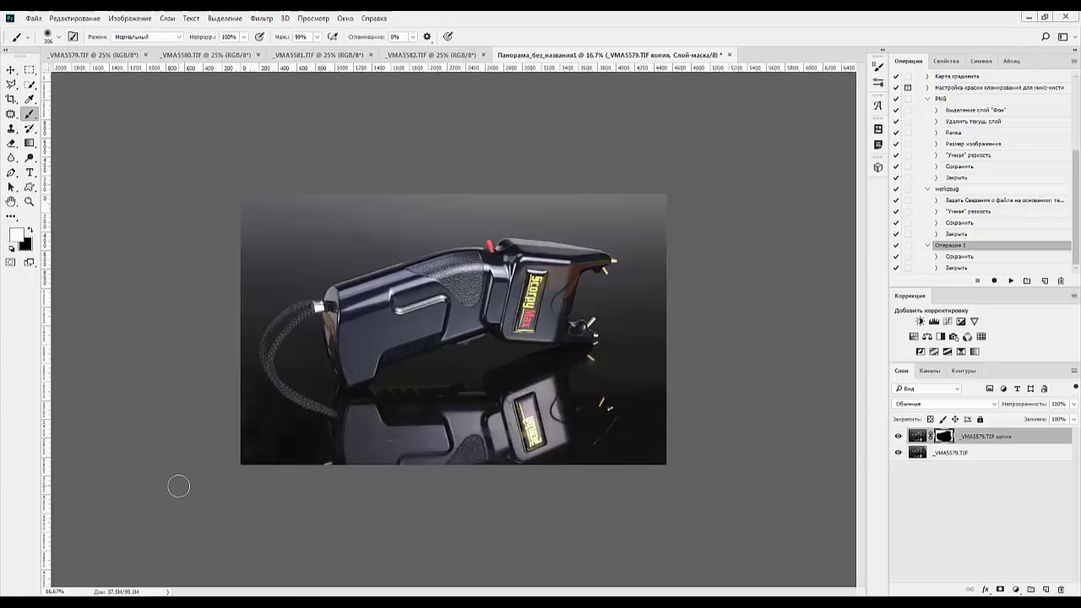
# Merge the masked layer copy with the original photo layer below it and duplicate the merged layer
pyautogui.hotkey('ctrl', '+')
pyautogui.hotkey('ctrl', '+')
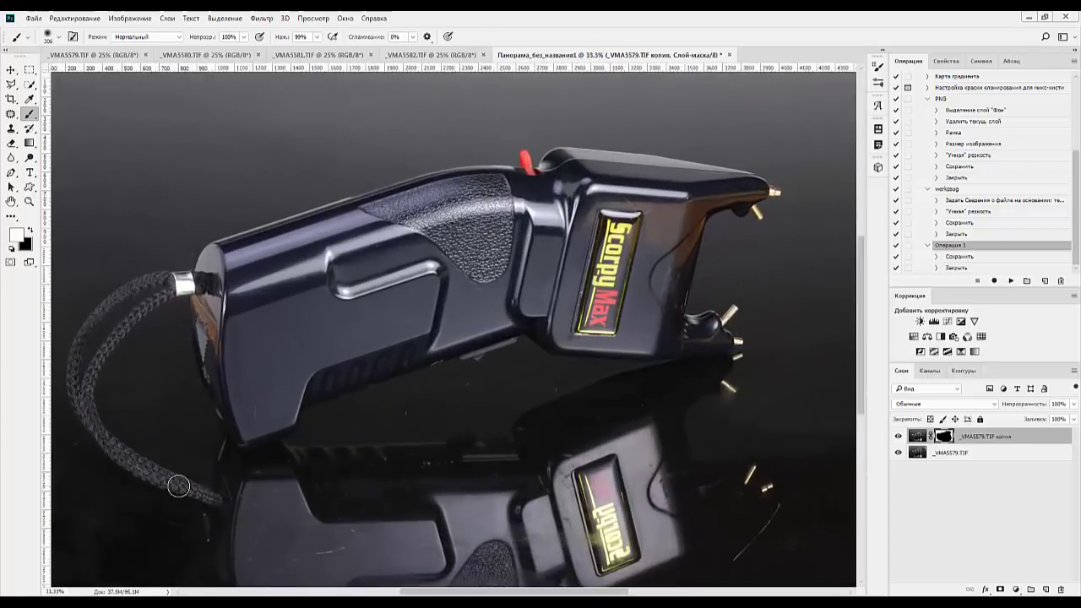
pyautogui.moveTo(321, 378); pyautogui.dragTo(318, 375)
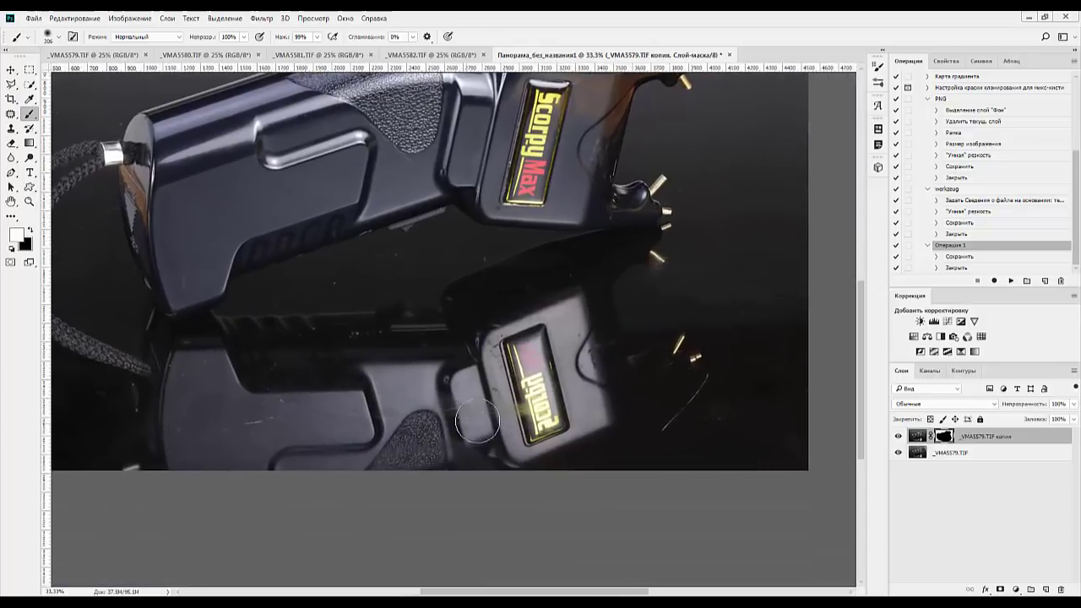
pyautogui.moveTo(586, 413)
pyautogui.mouseDown()
pyautogui.moveTo(531, 404)
pyautogui.moveTo(529, 370)
pyautogui.mouseUp()
pyautogui.hotkey('ctrl', 'e')
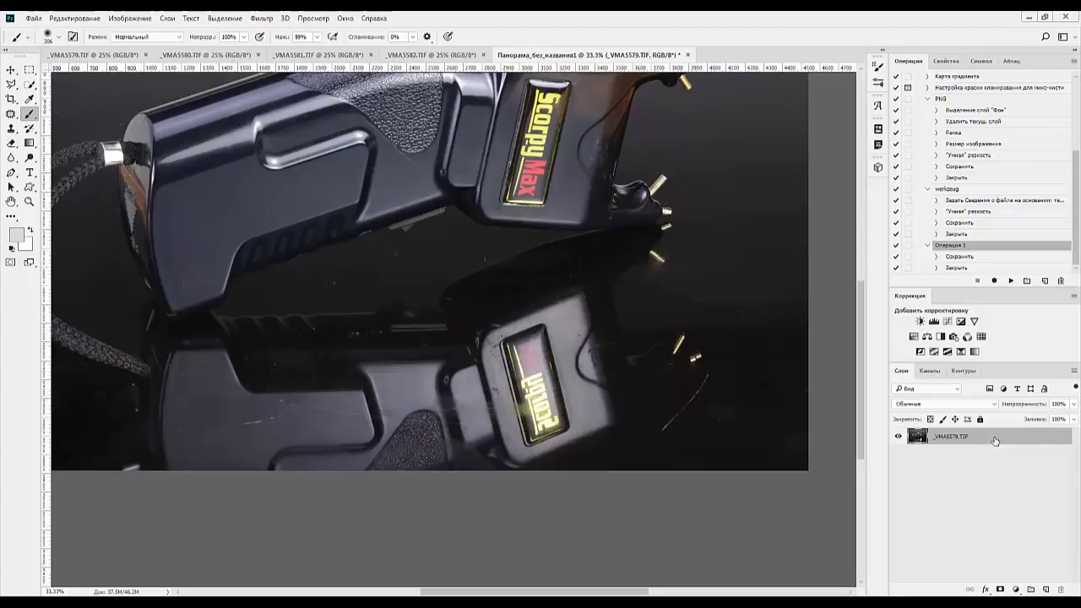
pyautogui.moveTo(994, 440); pyautogui.dragTo(1030, 589)
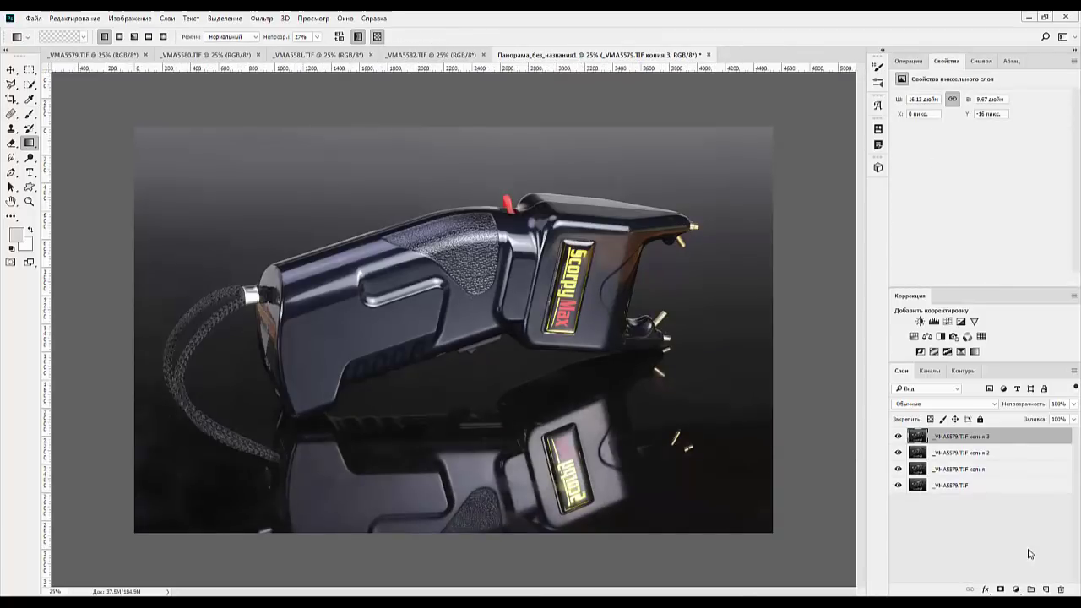
# Desaturate the brown reflections on the stun gun's head beside the Scorpy Max label with the Sponge tool
pyautogui.hotkey('ctrl', '+')
pyautogui.hotkey('ctrl', '+')
pyautogui.hotkey('ctrl', '+')
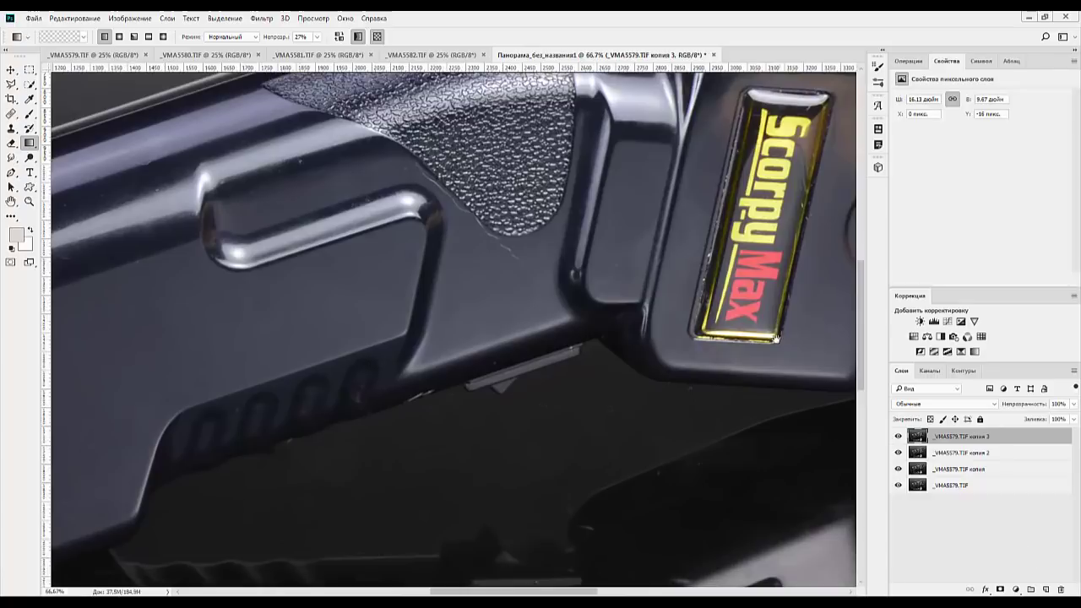
pyautogui.moveTo(775, 338); pyautogui.dragTo(320, 444)
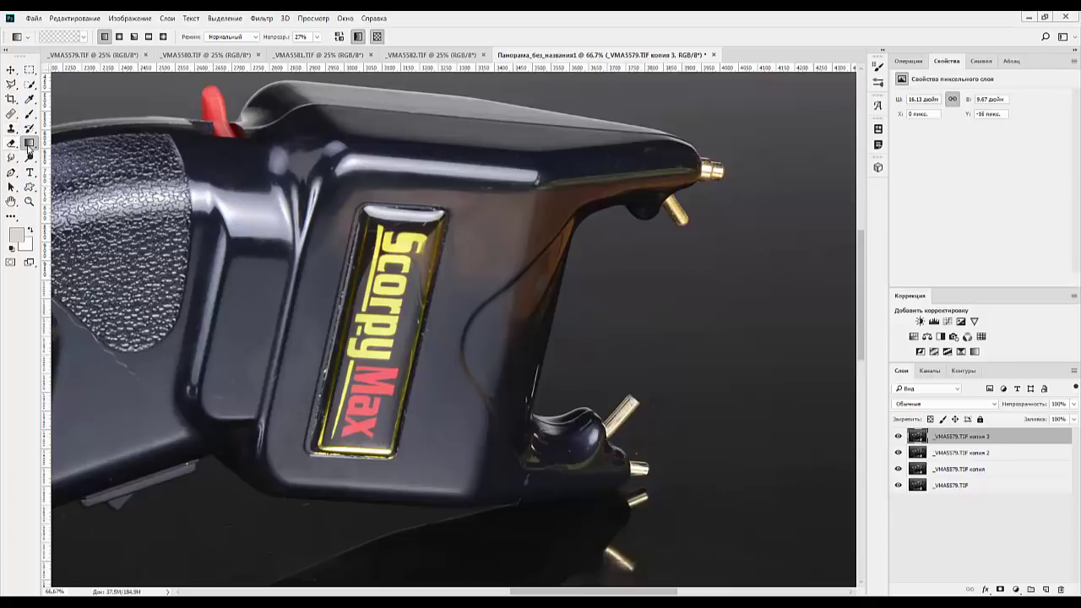
pyautogui.click(30, 144)
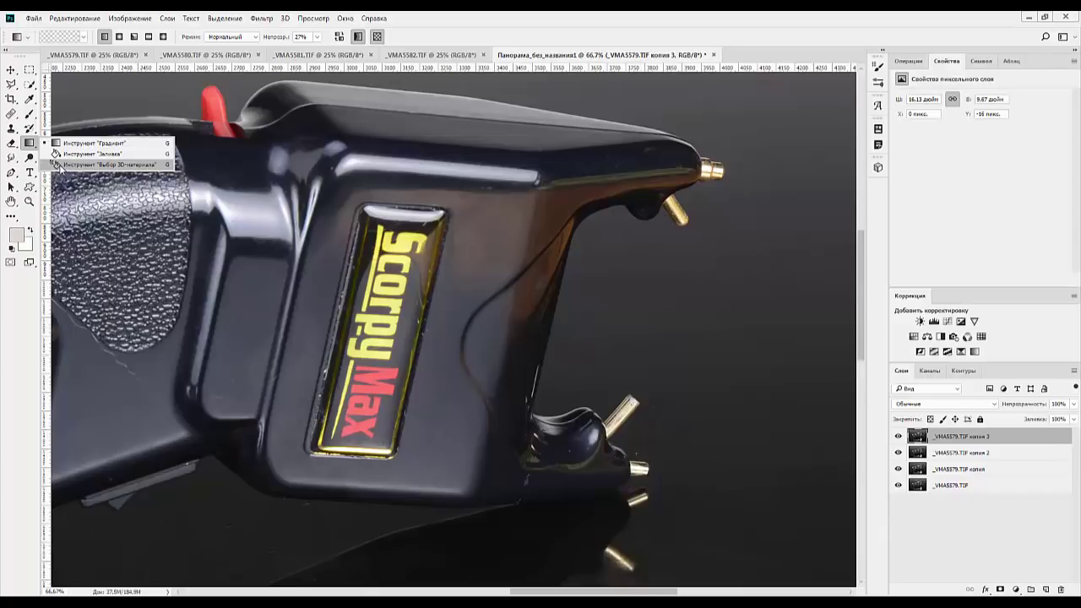
pyautogui.click(57, 165)
pyautogui.click(30, 158)
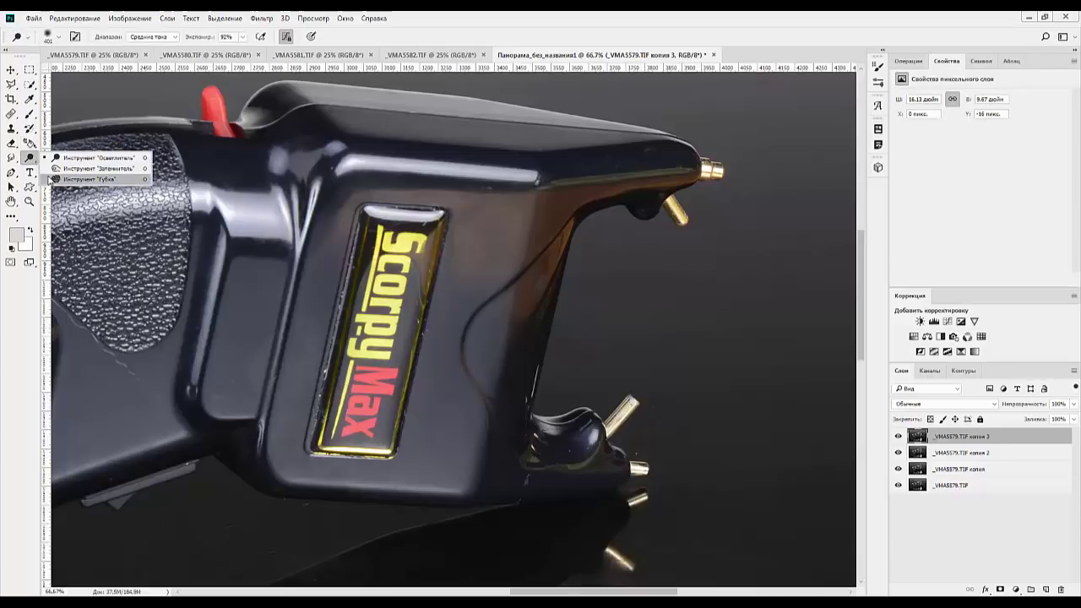
pyautogui.click(93, 179)
pyautogui.moveTo(474, 187)
pyautogui.mouseDown()
pyautogui.moveTo(467, 278)
pyautogui.moveTo(520, 203)
pyautogui.moveTo(528, 214)
pyautogui.moveTo(510, 294)
pyautogui.moveTo(486, 282)
pyautogui.moveTo(482, 197)
pyautogui.moveTo(474, 206)
pyautogui.moveTo(463, 295)
pyautogui.moveTo(517, 306)
pyautogui.moveTo(565, 210)
pyautogui.moveTo(530, 285)
pyautogui.moveTo(567, 215)
pyautogui.moveTo(544, 259)
pyautogui.moveTo(516, 240)
pyautogui.moveTo(668, 172)
pyautogui.moveTo(640, 171)
pyautogui.moveTo(680, 163)
pyautogui.moveTo(577, 183)
pyautogui.moveTo(638, 184)
pyautogui.moveTo(578, 187)
pyautogui.moveTo(588, 210)
pyautogui.moveTo(543, 232)
pyautogui.moveTo(557, 253)
pyautogui.moveTo(524, 335)
pyautogui.moveTo(501, 197)
pyautogui.moveTo(476, 217)
pyautogui.moveTo(456, 269)
pyautogui.moveTo(457, 301)
pyautogui.moveTo(471, 193)
pyautogui.moveTo(442, 172)
pyautogui.moveTo(373, 185)
pyautogui.moveTo(438, 186)
pyautogui.moveTo(378, 180)
pyautogui.moveTo(314, 252)
pyautogui.moveTo(348, 182)
pyautogui.moveTo(345, 246)
pyautogui.moveTo(334, 222)
pyautogui.moveTo(341, 233)
pyautogui.moveTo(345, 184)
pyautogui.moveTo(460, 197)
pyautogui.moveTo(500, 214)
pyautogui.moveTo(467, 295)
pyautogui.moveTo(496, 309)
pyautogui.moveTo(513, 305)
pyautogui.moveTo(536, 270)
pyautogui.moveTo(415, 319)
pyautogui.mouseUp()
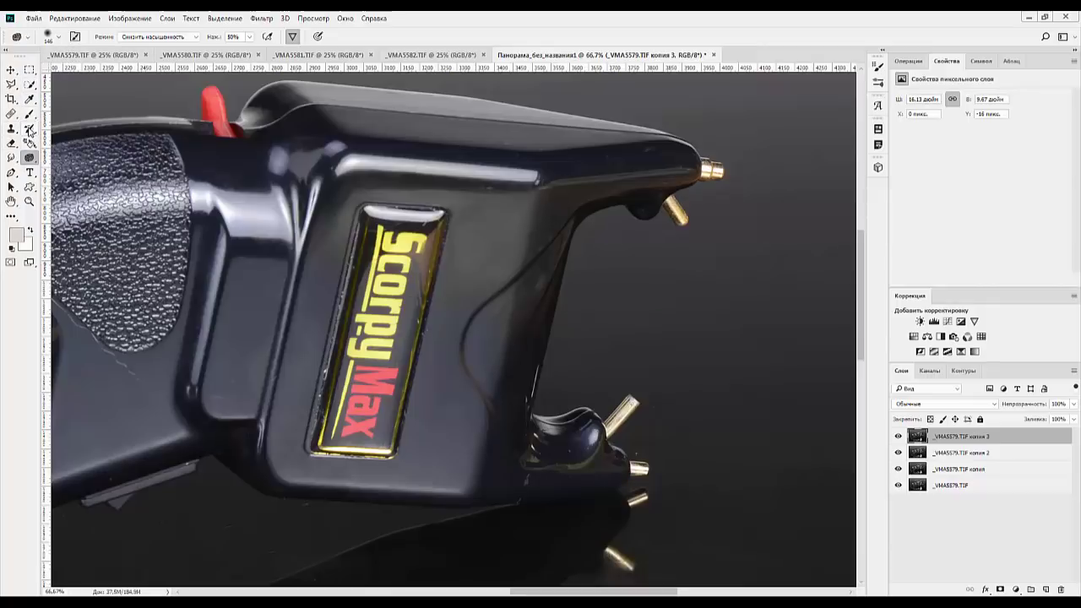
# Smooth the uneven tones between the label and the head's front edge with the Smudge tool in Lighten and Darken modes
pyautogui.click(11, 159)
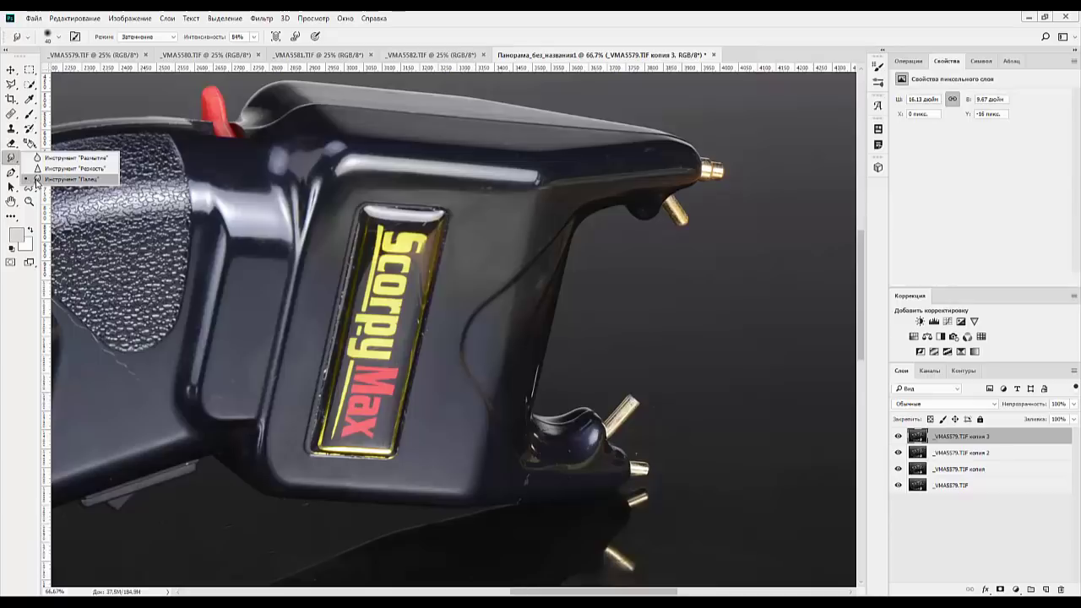
pyautogui.click(38, 179)
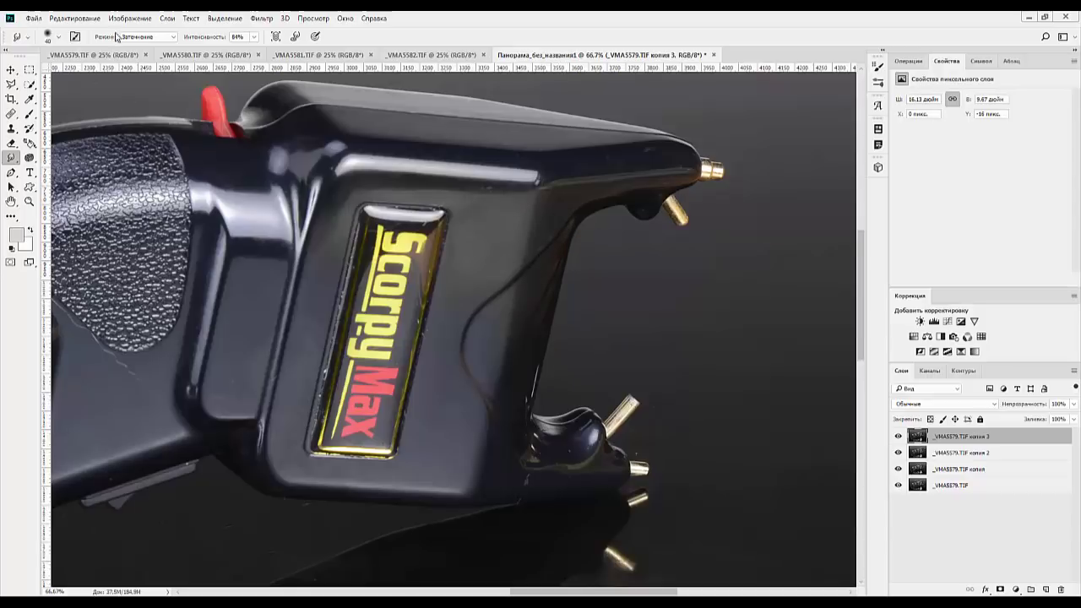
pyautogui.click(142, 40)
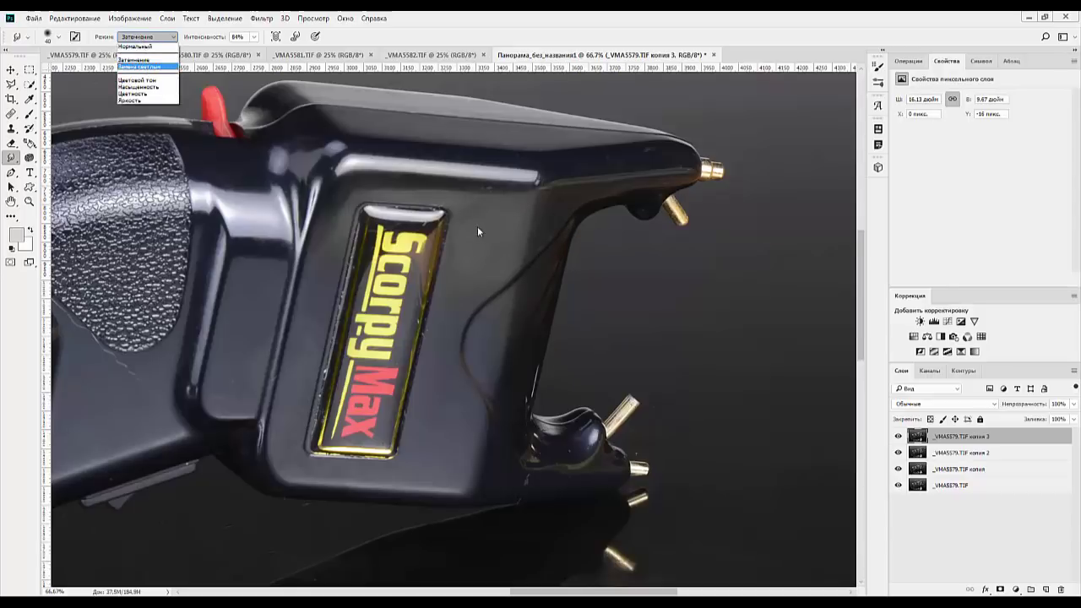
pyautogui.press('Return')
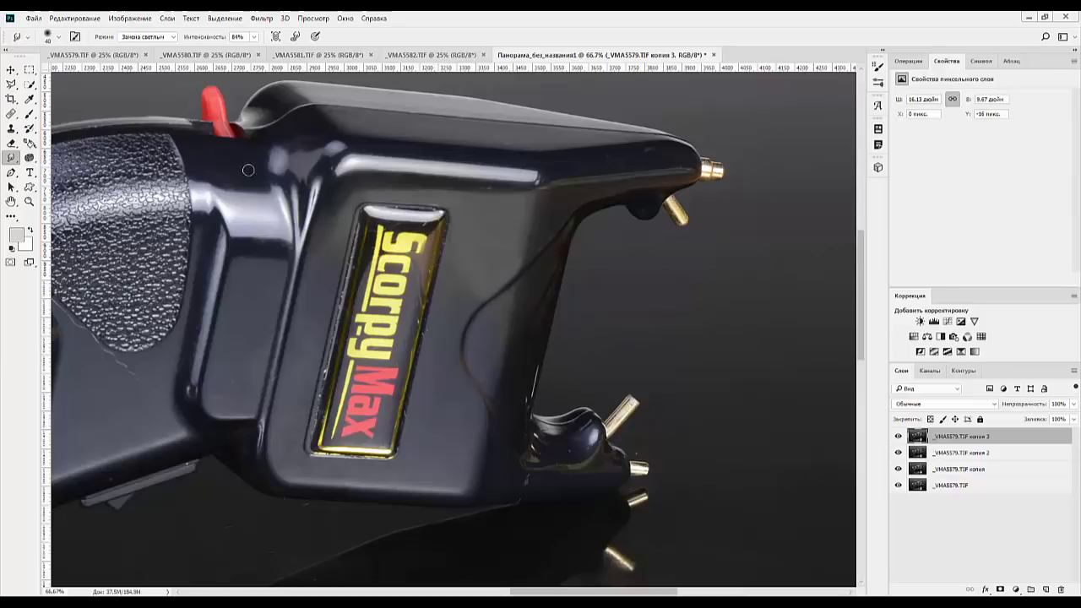
pyautogui.click(168, 38)
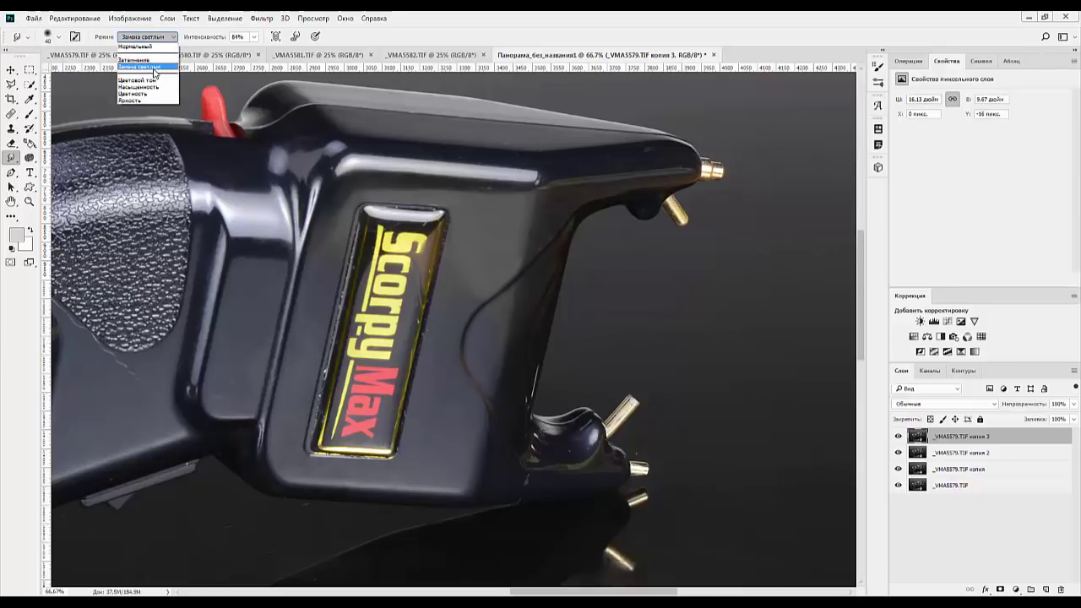
pyautogui.click(148, 61)
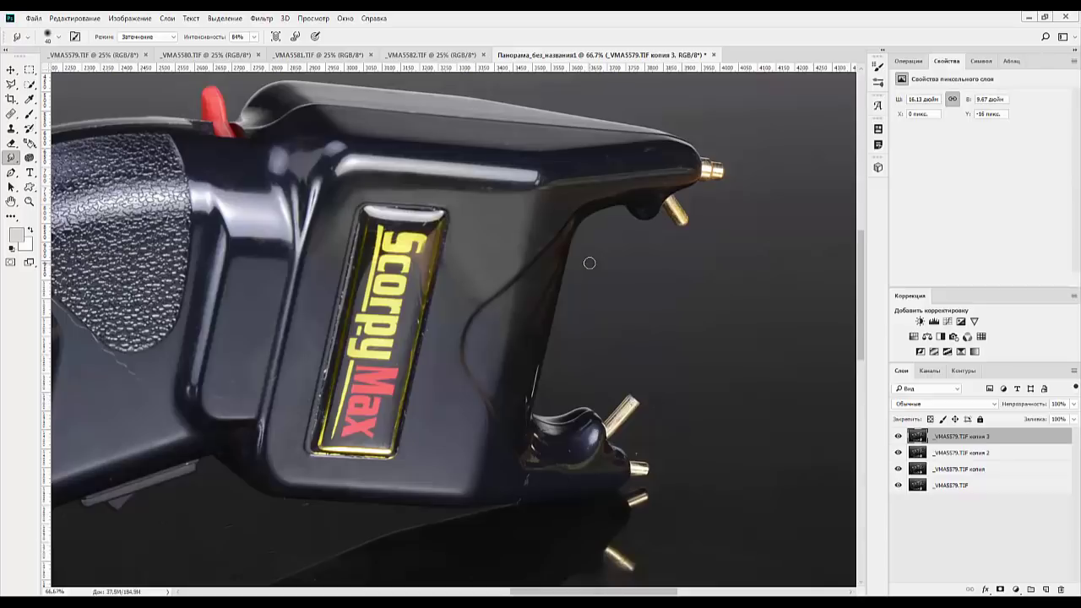
# Outline the plastic area between the label and the curved groove with the Pen tool and convert the path to a selection
pyautogui.keyDown('alt'); pyautogui.scroll(-4, 589, 263); pyautogui.keyUp('alt')
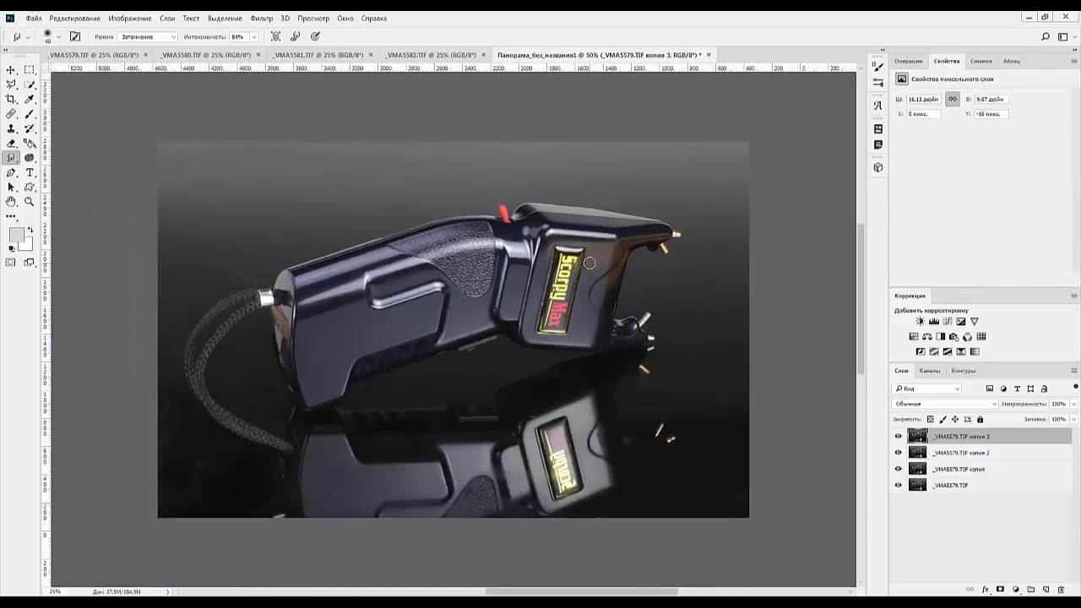
pyautogui.hotkey('ctrl', '+')
pyautogui.hotkey('ctrl', '+')
pyautogui.hotkey('ctrl', '+')
pyautogui.hotkey('ctrl', '+')
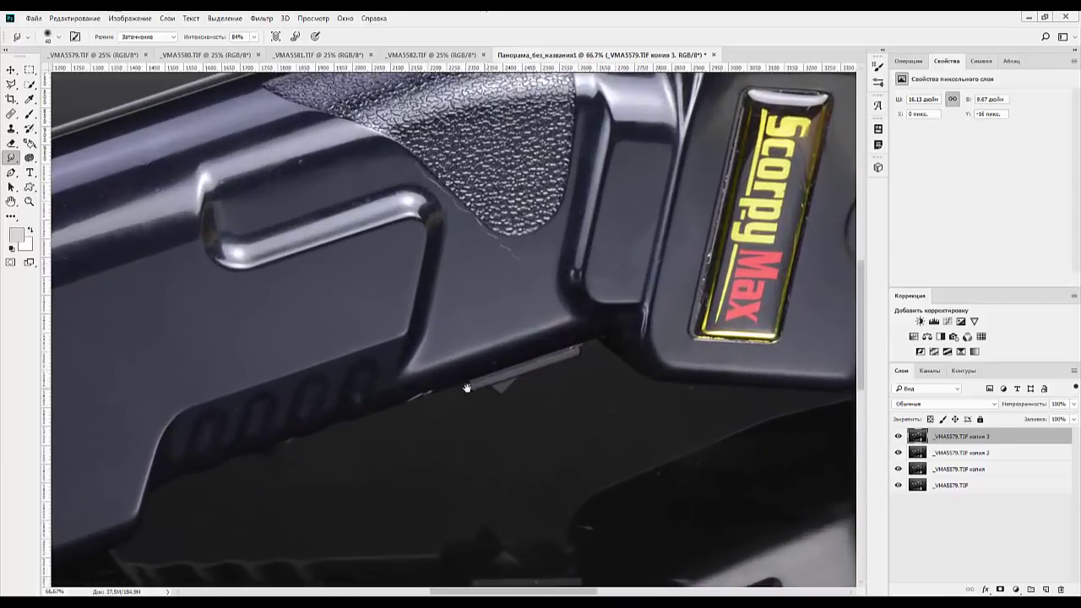
pyautogui.moveTo(467, 387); pyautogui.dragTo(103, 501)
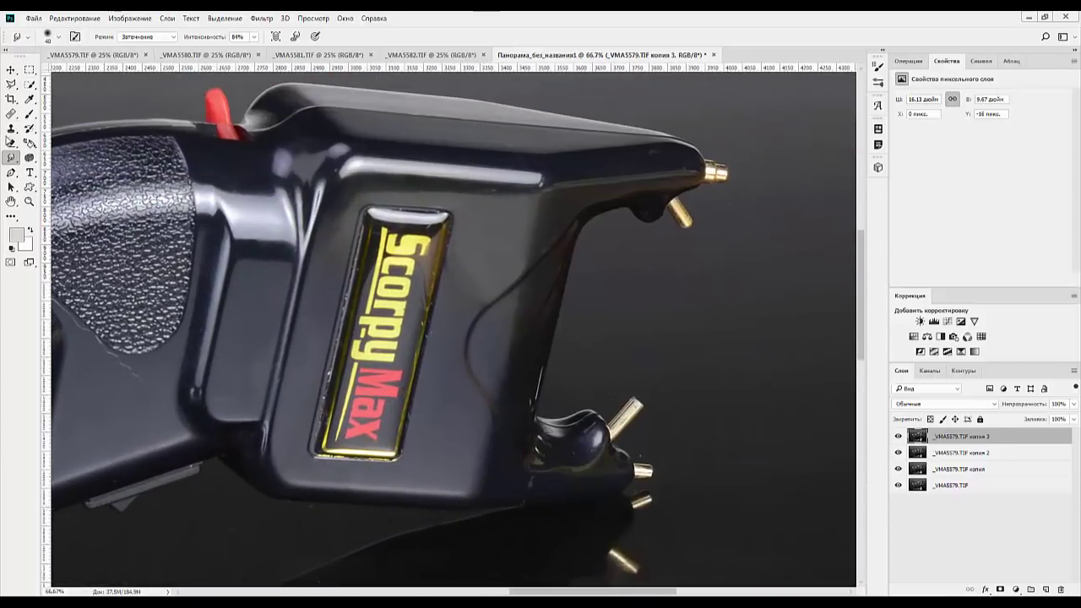
pyautogui.click(10, 173)
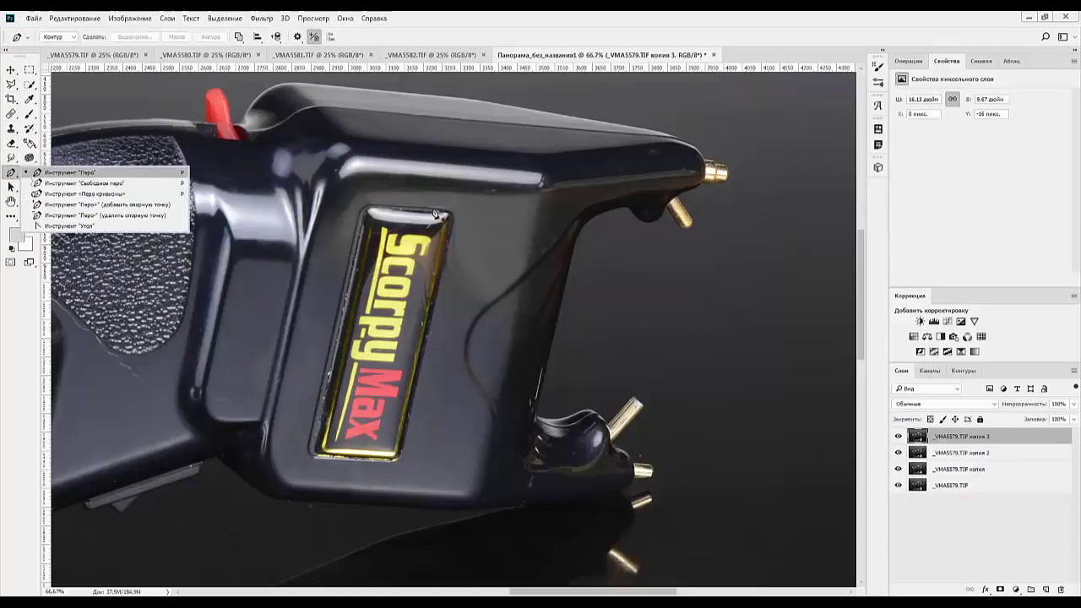
pyautogui.click(454, 222)
pyautogui.click(445, 279)
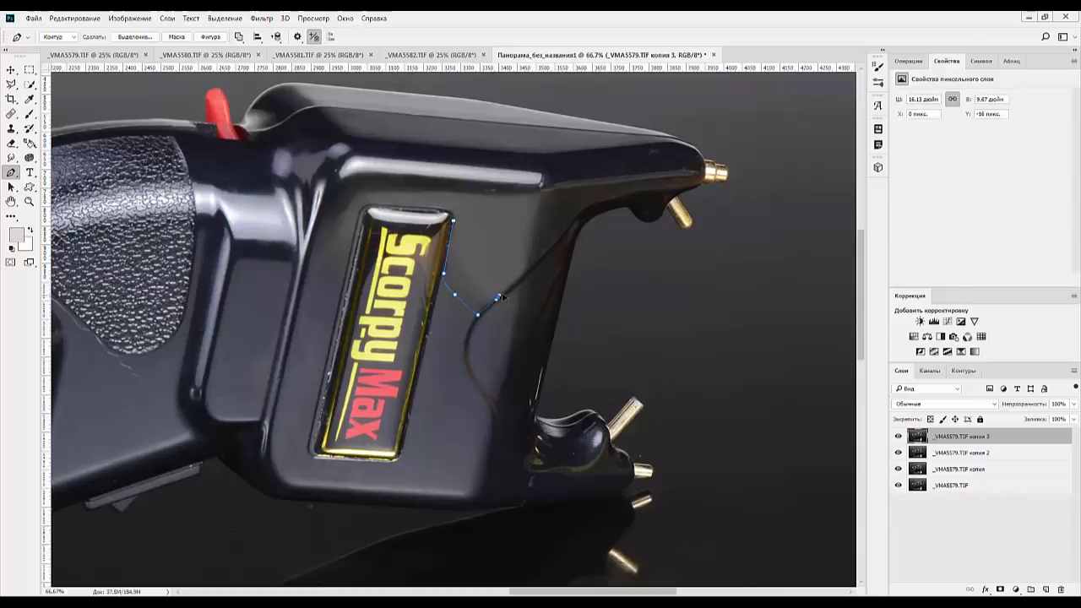
pyautogui.moveTo(525, 275); pyautogui.dragTo(512, 239)
pyautogui.rightClick(462, 256)
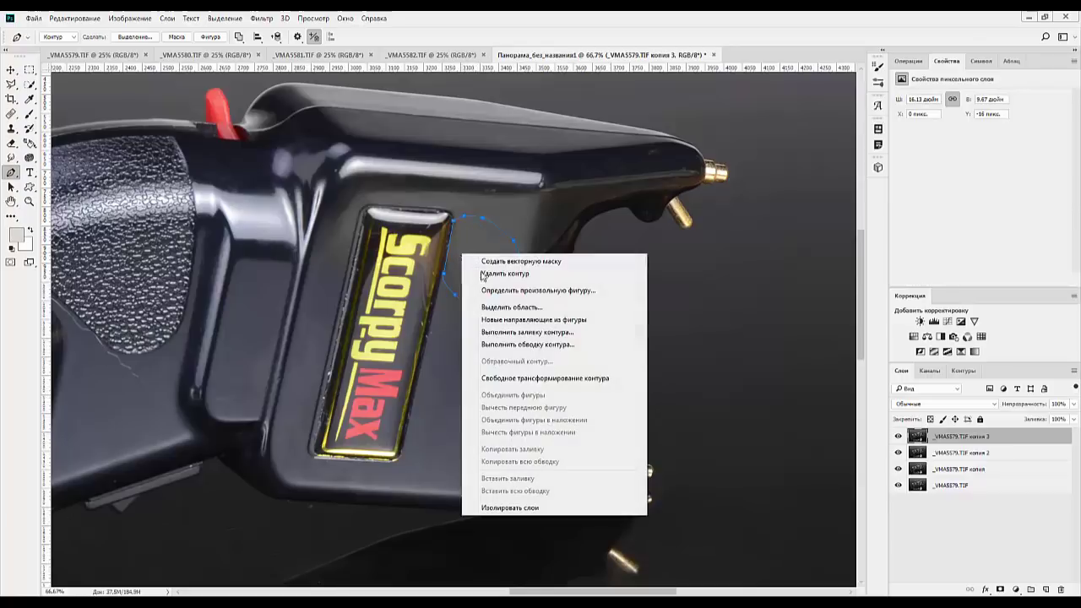
pyautogui.click(523, 308)
pyautogui.click(619, 184)
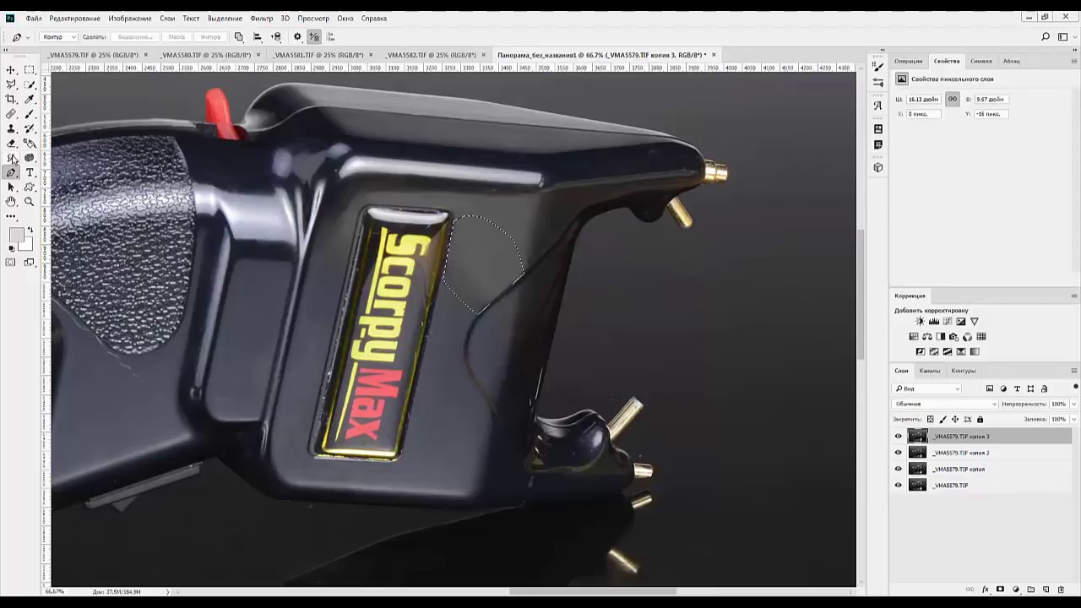
# Even out the selected area beside the label with the Smudge tool in Lighten mode, deselect it and switch to the Blur tool
pyautogui.click(12, 158)
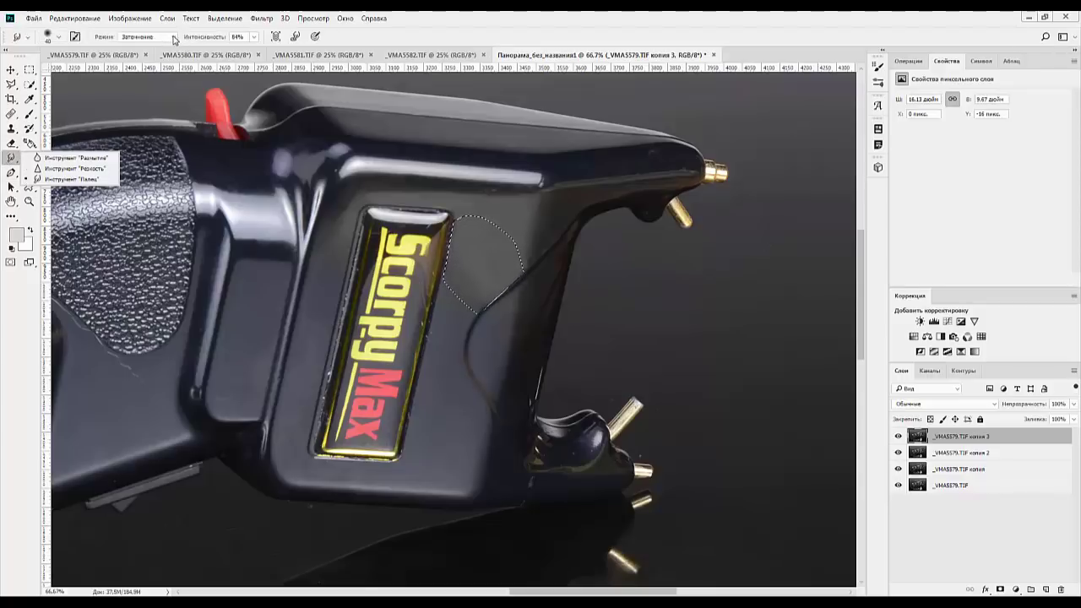
pyautogui.click(150, 37)
pyautogui.click(139, 65)
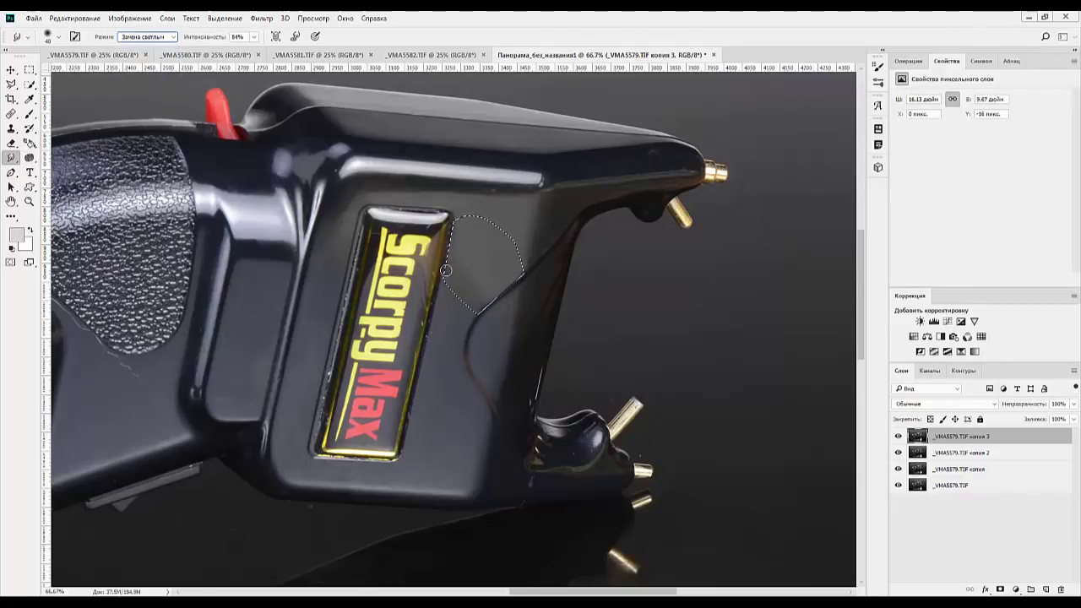
pyautogui.moveTo(452, 287)
pyautogui.mouseDown()
pyautogui.moveTo(469, 260)
pyautogui.moveTo(479, 311)
pyautogui.mouseUp()
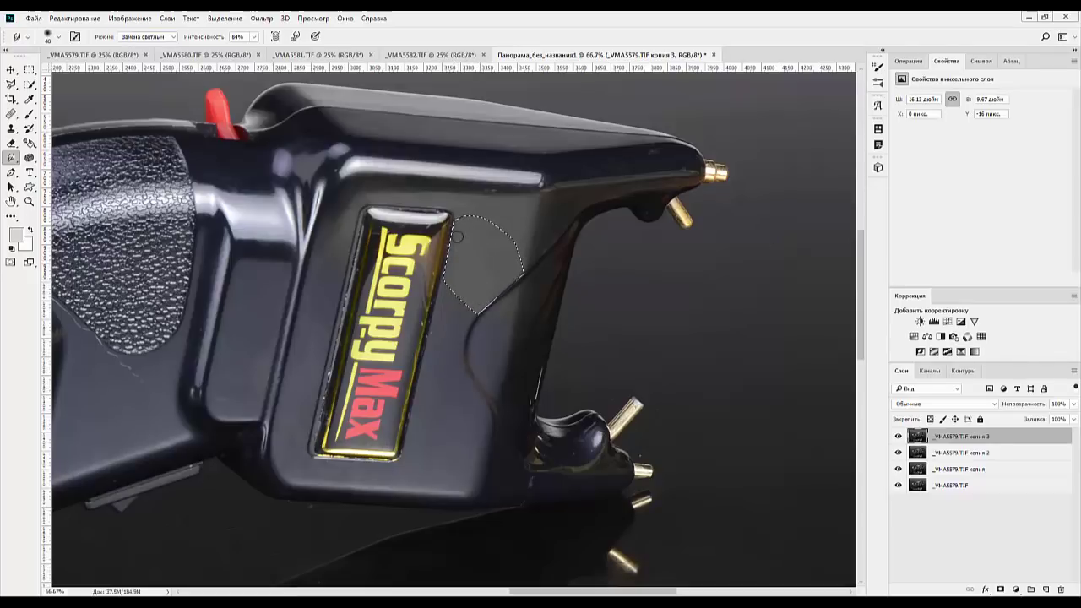
pyautogui.moveTo(460, 297)
pyautogui.mouseDown()
pyautogui.moveTo(490, 228)
pyautogui.moveTo(415, 200)
pyautogui.mouseUp()
pyautogui.hotkey('ctrl', 'd')
pyautogui.rightClick(11, 158)
pyautogui.click(72, 157)
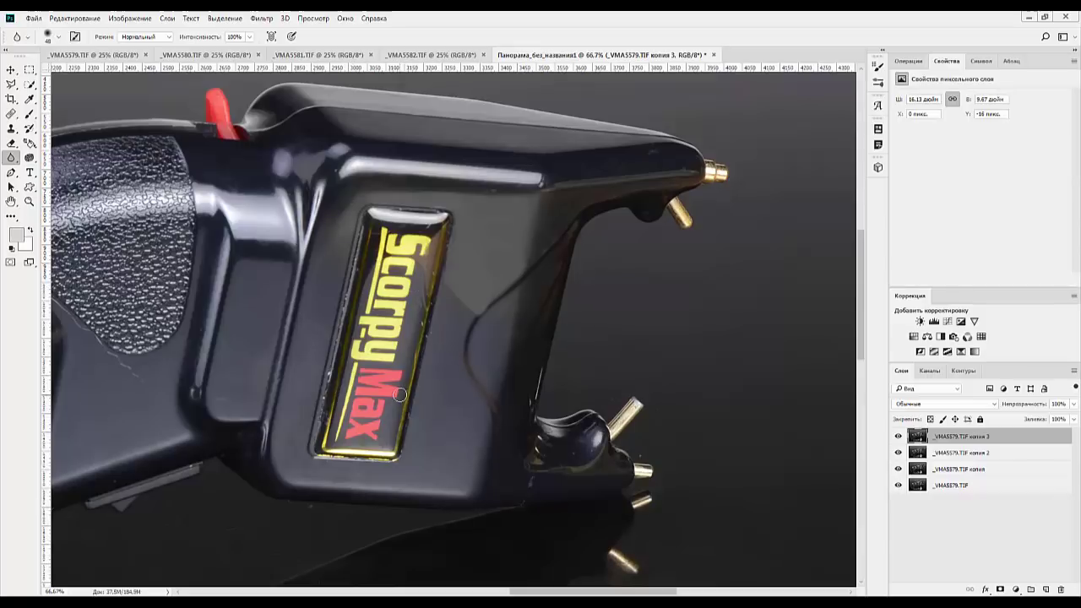
# Add a Photo Filter adjustment layer over the photo using Cooling Filter (82) with a density of 14%
pyautogui.hotkey('ctrl', '-')
pyautogui.hotkey('ctrl', '-')
pyautogui.hotkey('ctrl', '-')
pyautogui.hotkey('ctrl', '-')
pyautogui.hotkey('ctrl', '-')
pyautogui.hotkey('ctrl', '-')
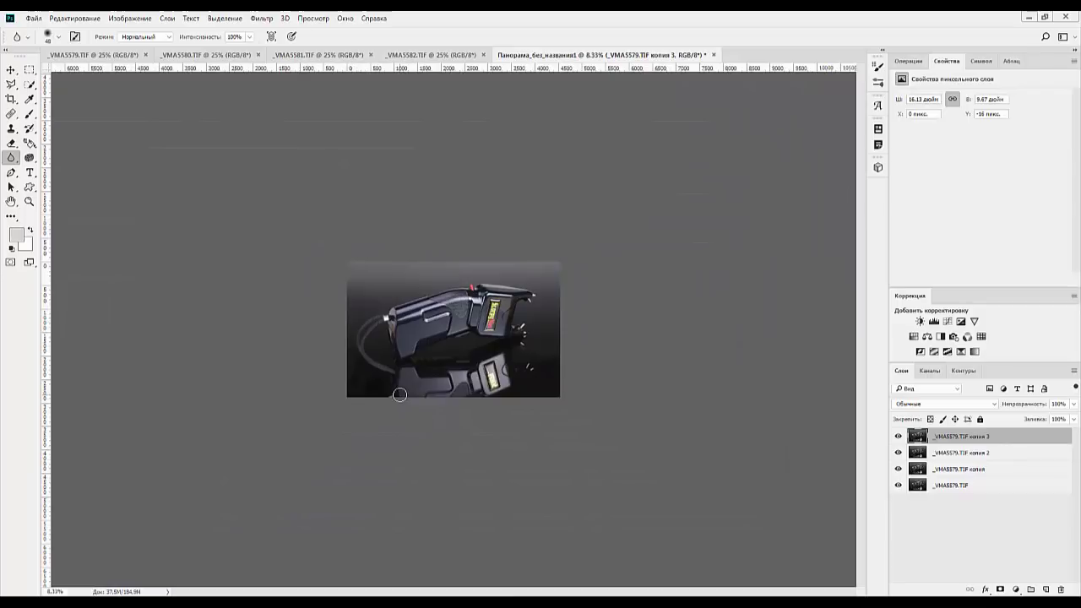
pyautogui.hotkey('ctrl', '+')
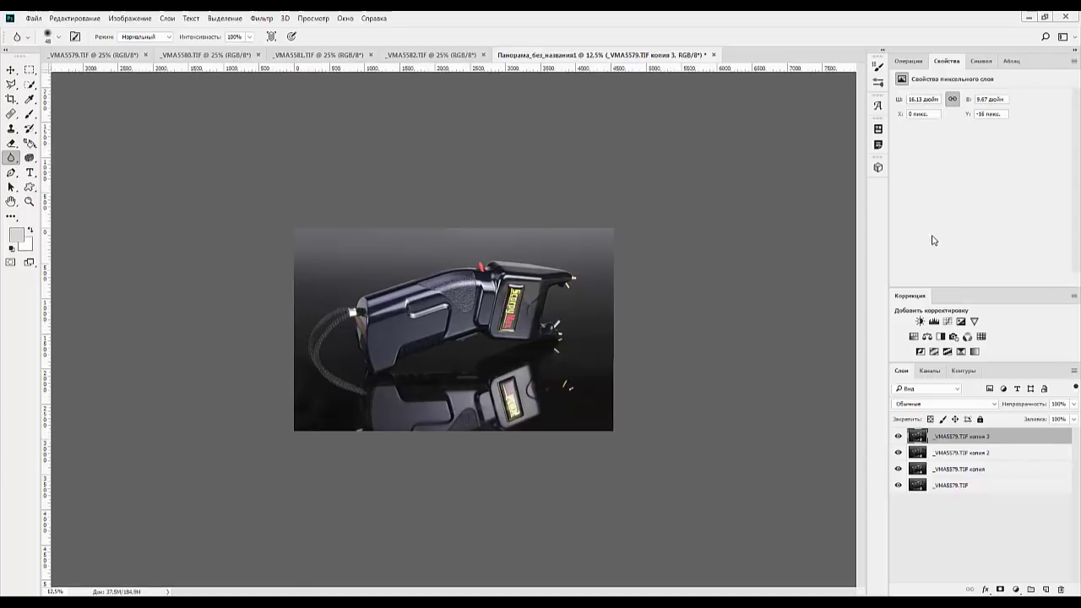
pyautogui.click(954, 336)
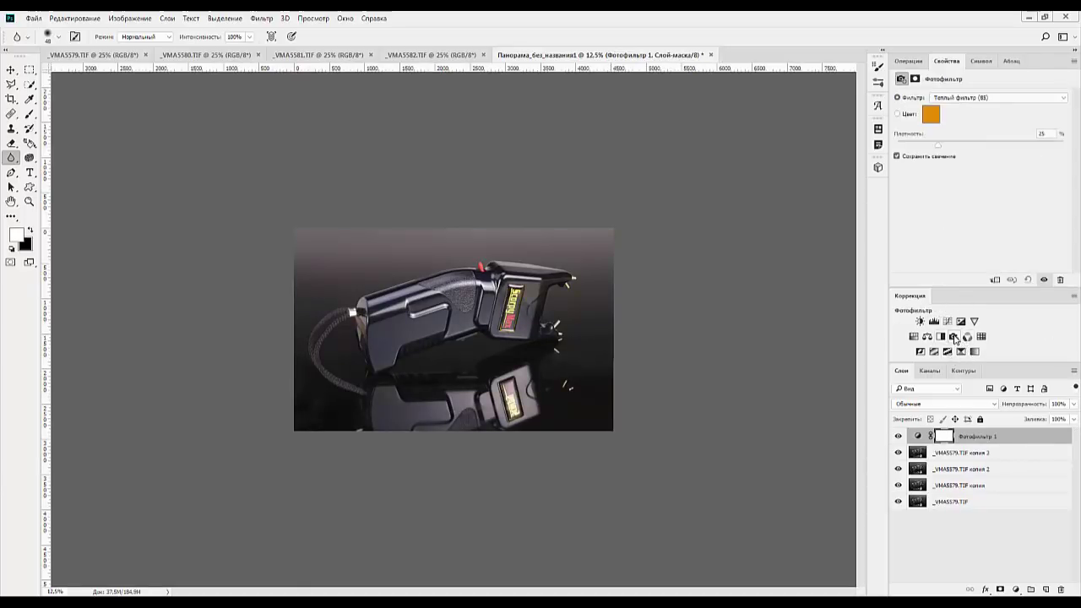
pyautogui.click(958, 98)
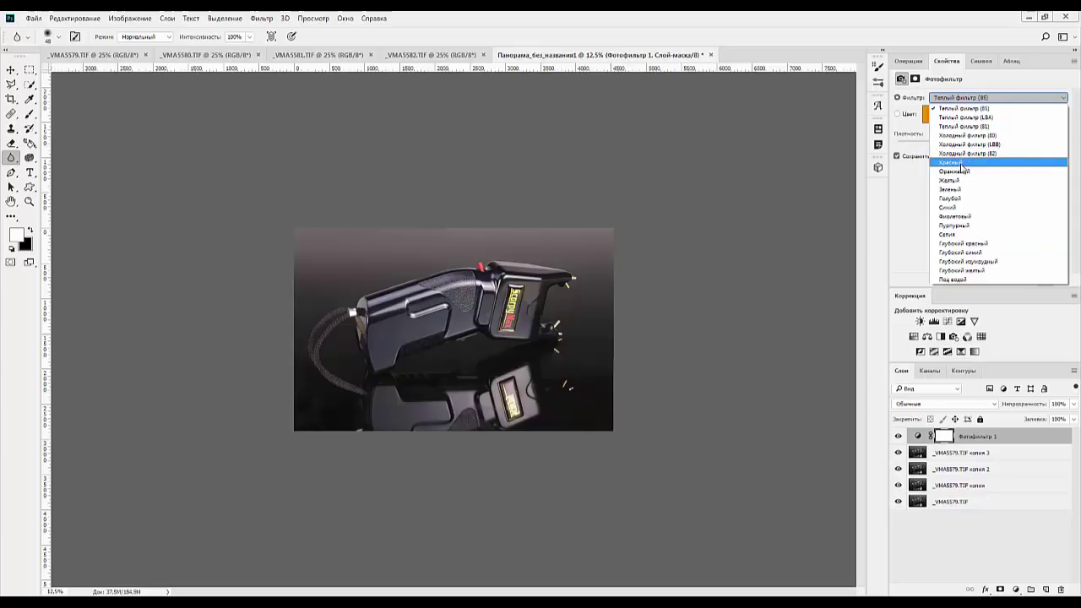
pyautogui.click(959, 155)
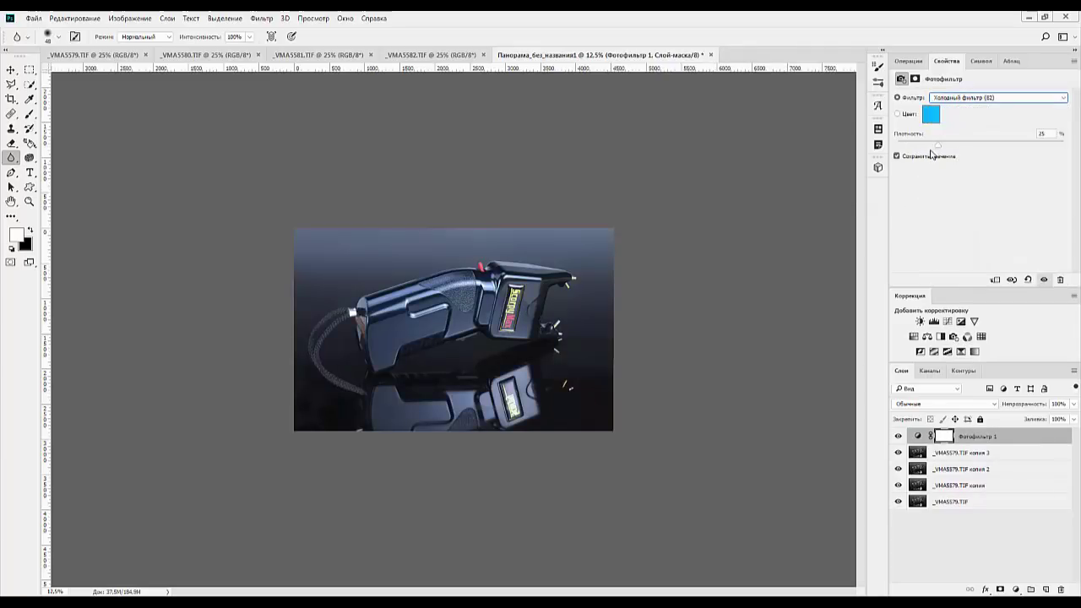
pyautogui.moveTo(939, 149)
pyautogui.mouseDown()
pyautogui.moveTo(894, 149)
pyautogui.moveTo(923, 151)
pyautogui.mouseUp()
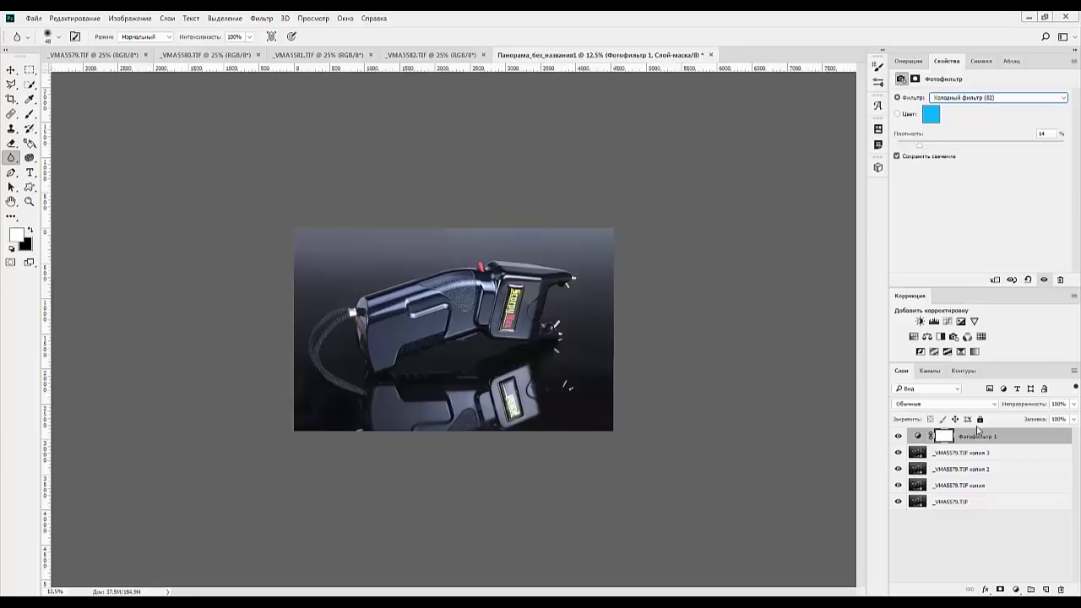
# Merge the Photo Filter adjustment layer into the stun gun photo layer beneath it
pyautogui.click(978, 441)
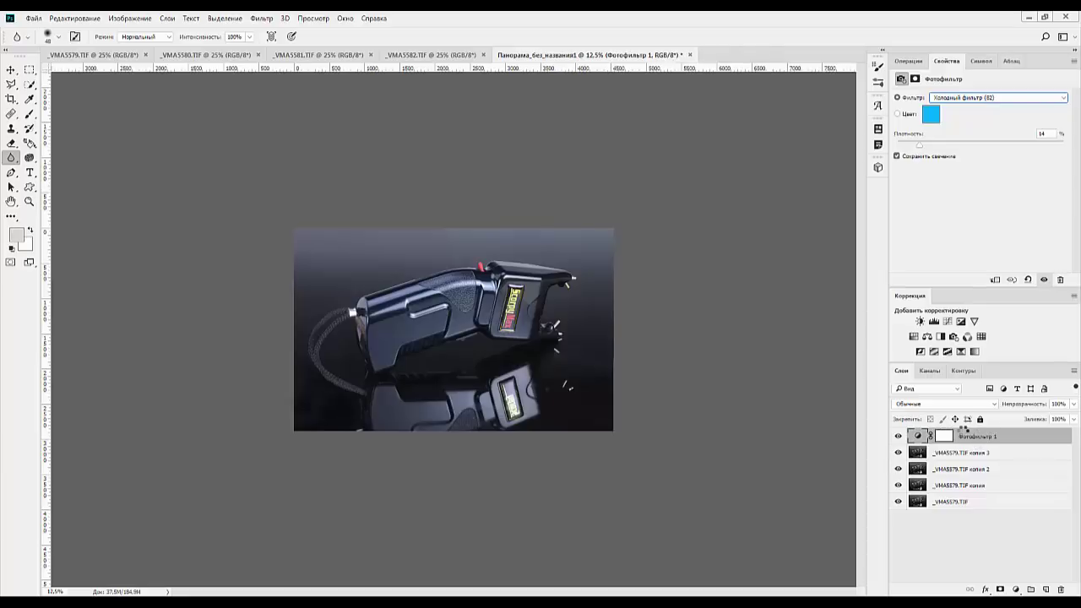
pyautogui.press('Delete')
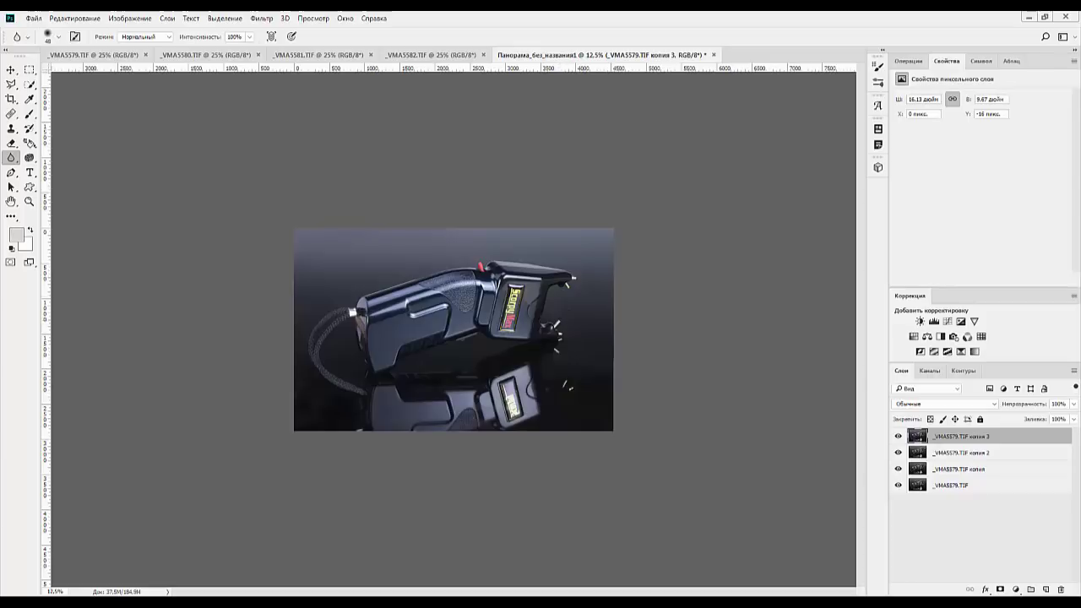
pyautogui.press('F10')
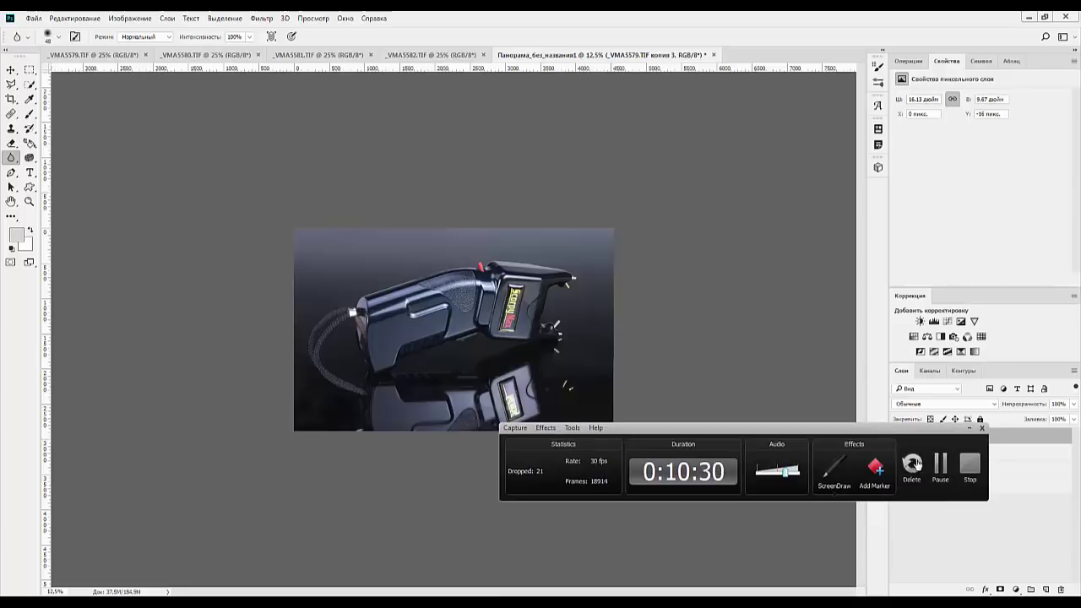
pyautogui.click(940, 471)
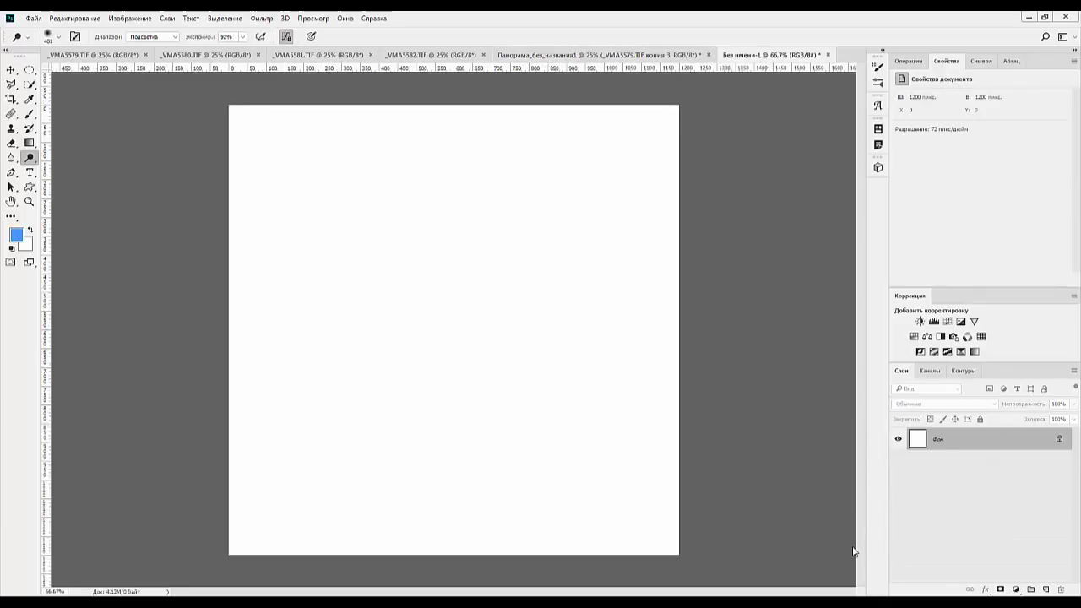
# Select the whole blank white canvas and set the foreground colour to black with white as the background colour
pyautogui.hotkey('ctrl', 'a')
pyautogui.click(32, 235)
pyautogui.click(16, 239)
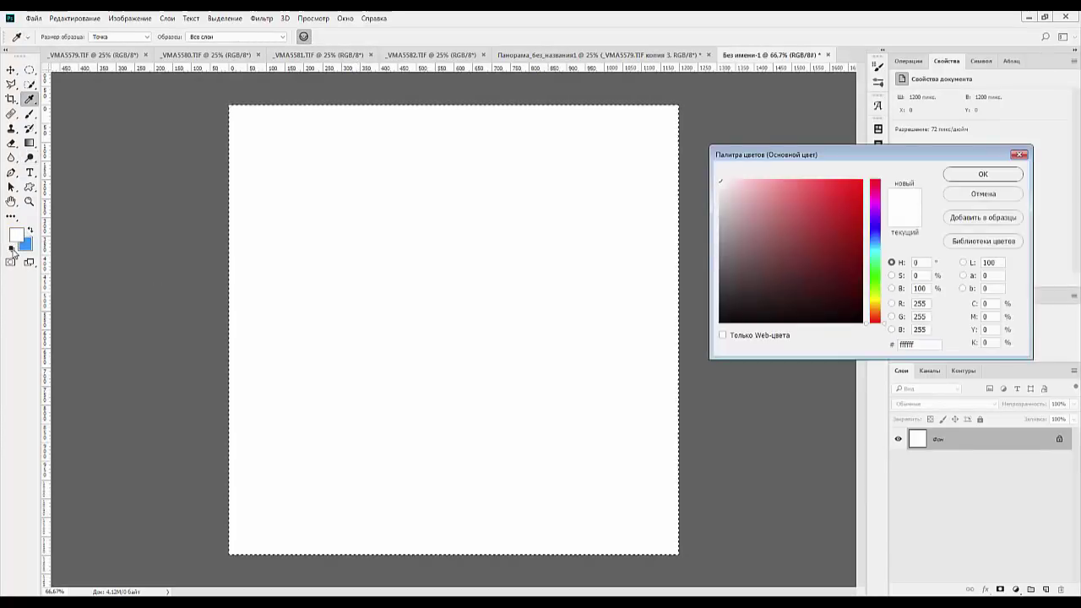
pyautogui.write('000000')
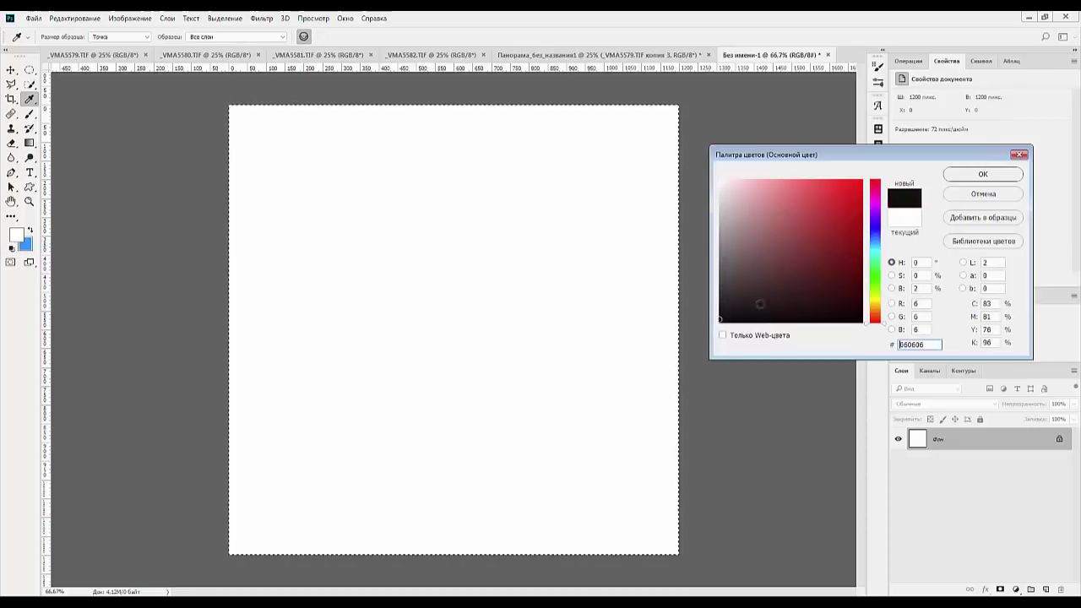
pyautogui.click(981, 174)
pyautogui.press('o')
pyautogui.press('d')
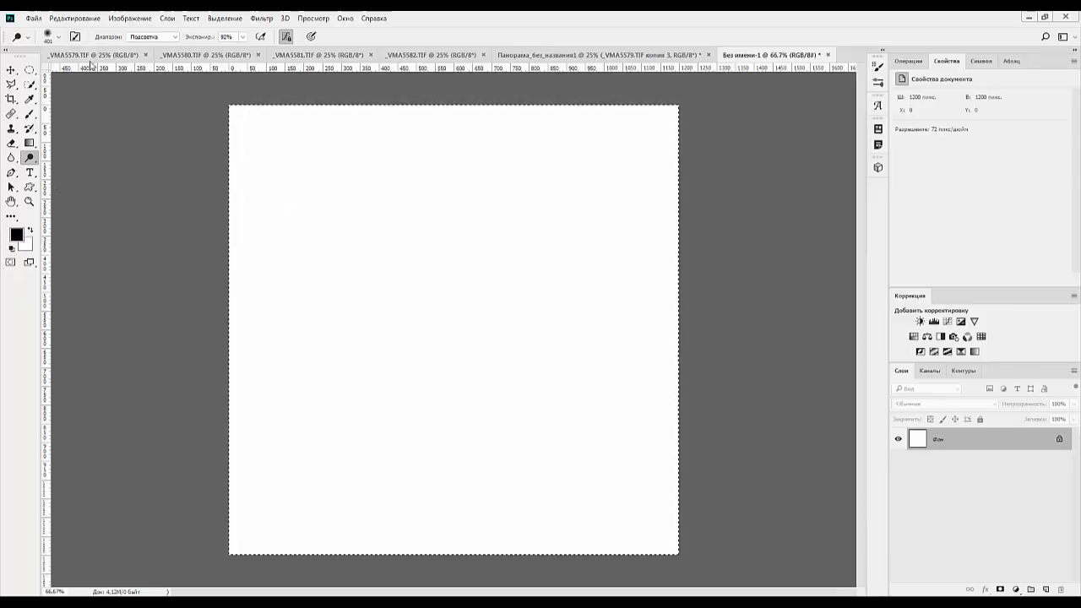
# Choose the Gradient tool with the black-to-white foreground-to-background preset
pyautogui.click(29, 142)
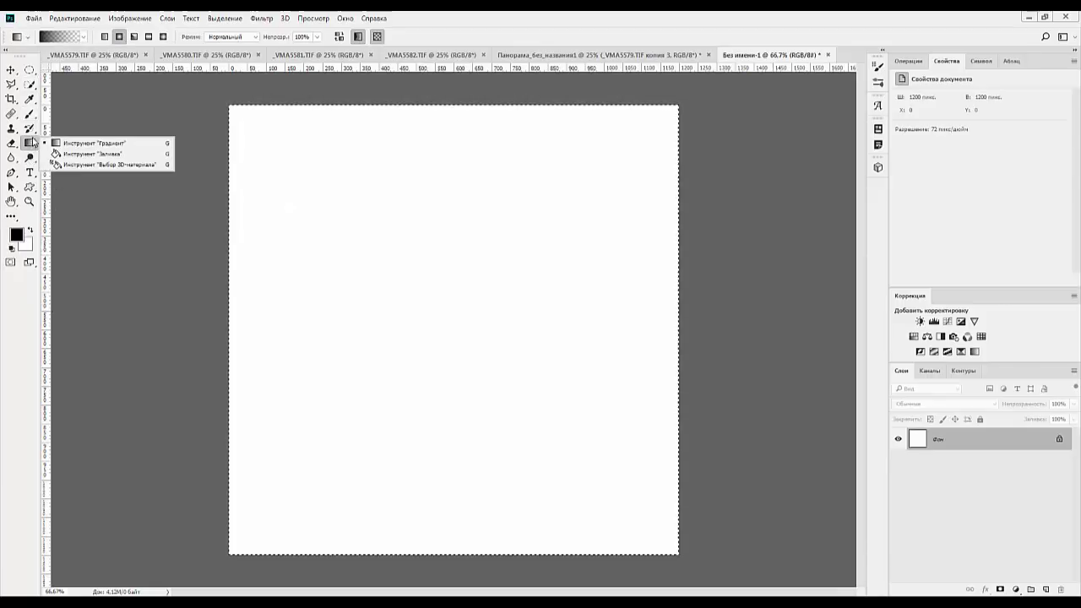
pyautogui.click(82, 37)
pyautogui.click(26, 63)
pyautogui.moveTo(356, 239); pyautogui.dragTo(651, 531)
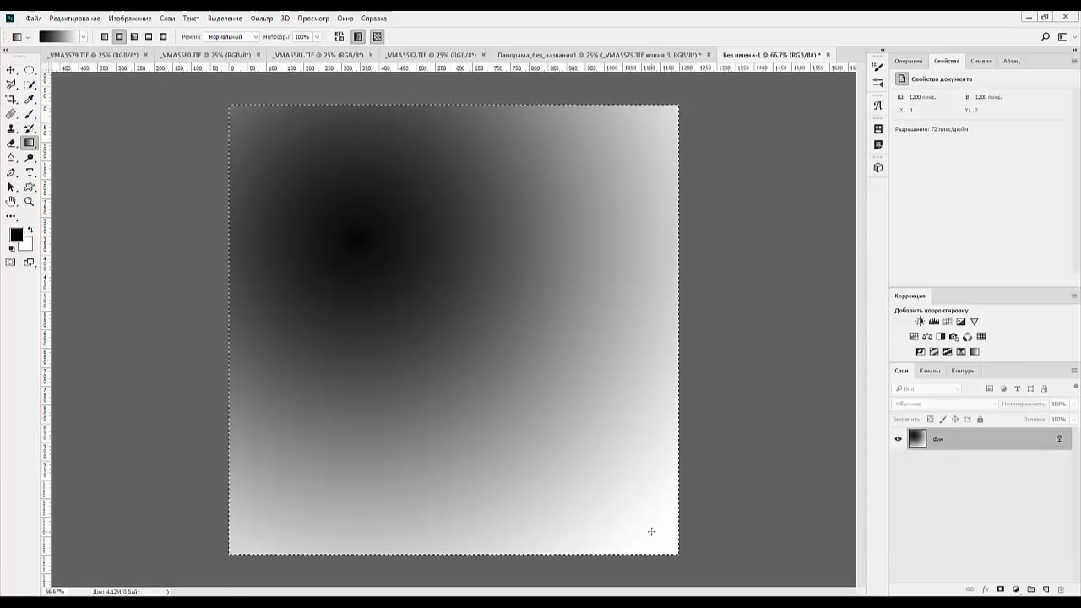
pyautogui.hotkey('ctrl', 't')
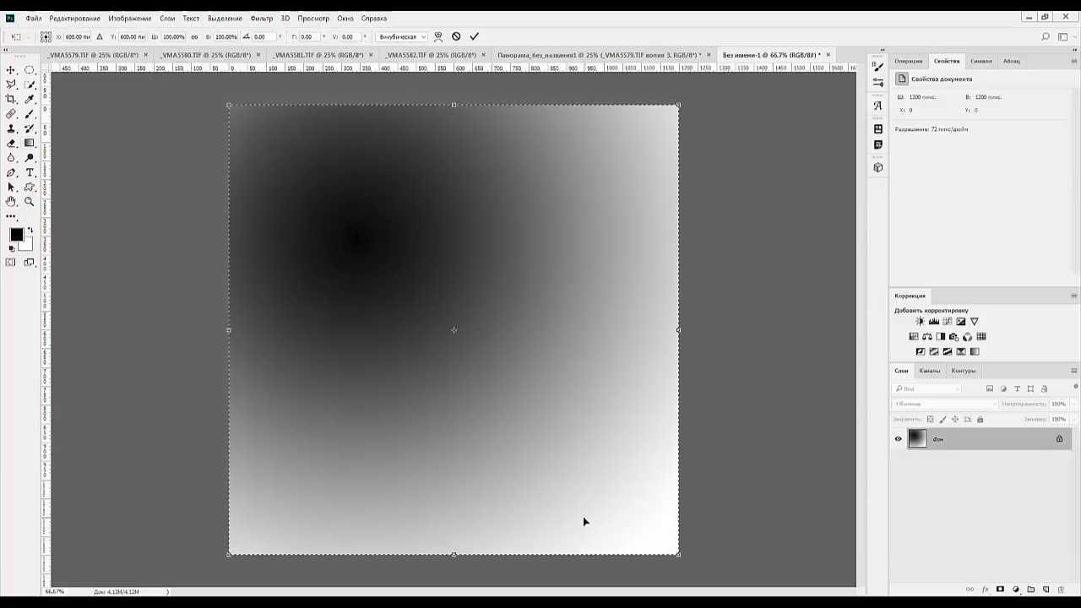
pyautogui.press('Escape')
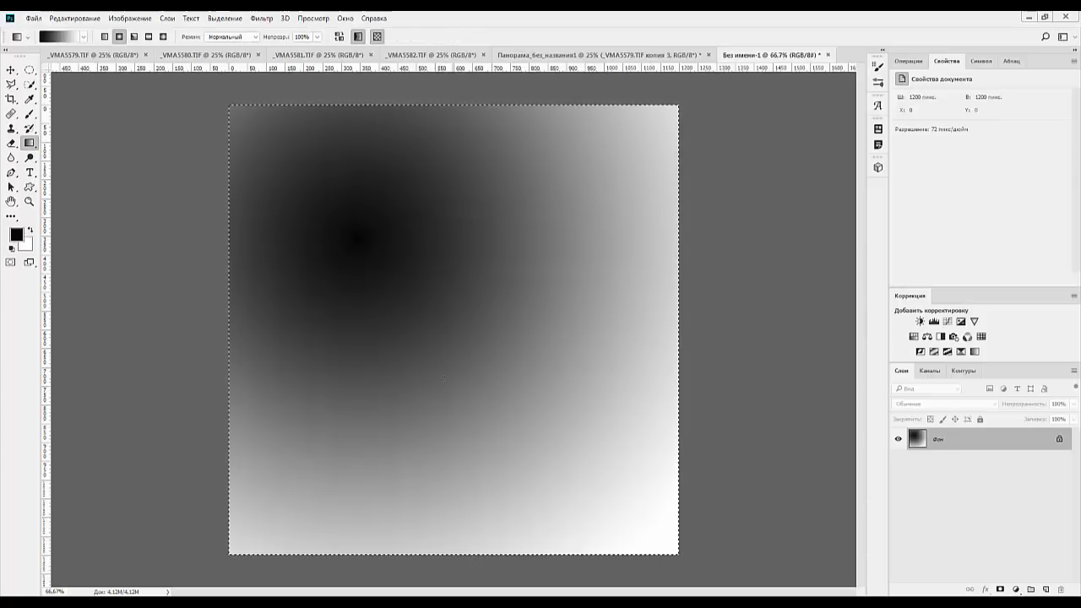
pyautogui.hotkey('ctrl', 'z')
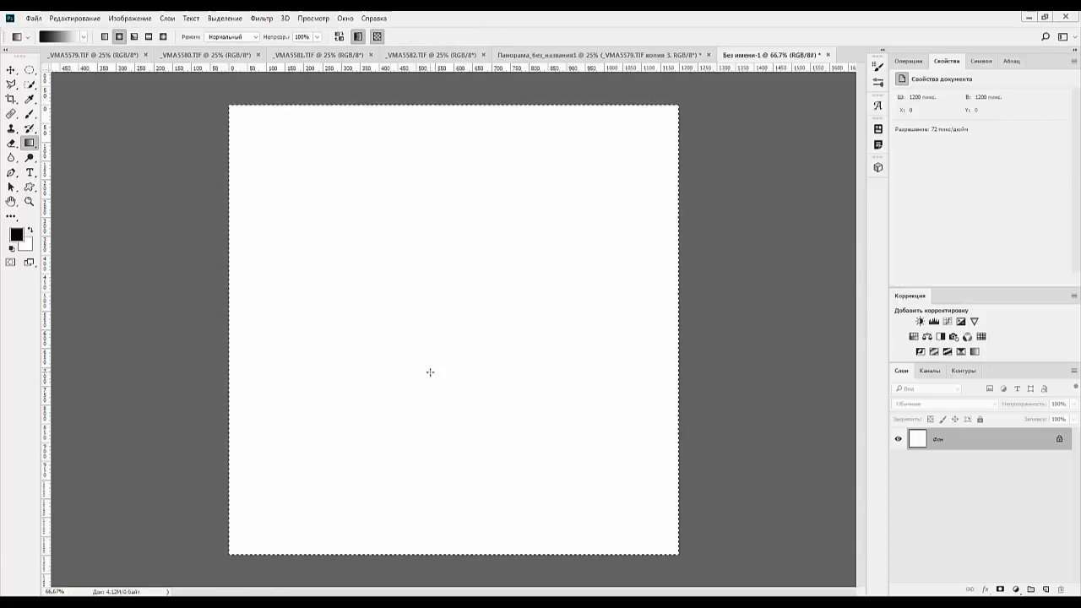
# Fill the canvas with a narrow diagonal linear gradient from black at upper left to white, and render Difference Clouds over it
pyautogui.click(104, 37)
pyautogui.moveTo(381, 265); pyautogui.dragTo(603, 483)
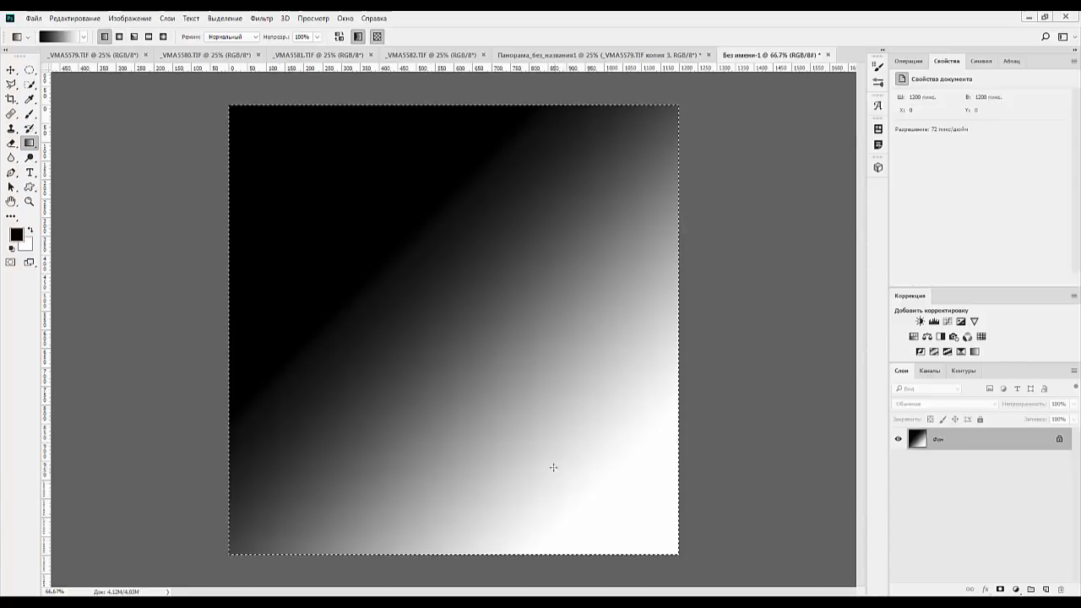
pyautogui.moveTo(406, 289); pyautogui.dragTo(493, 365)
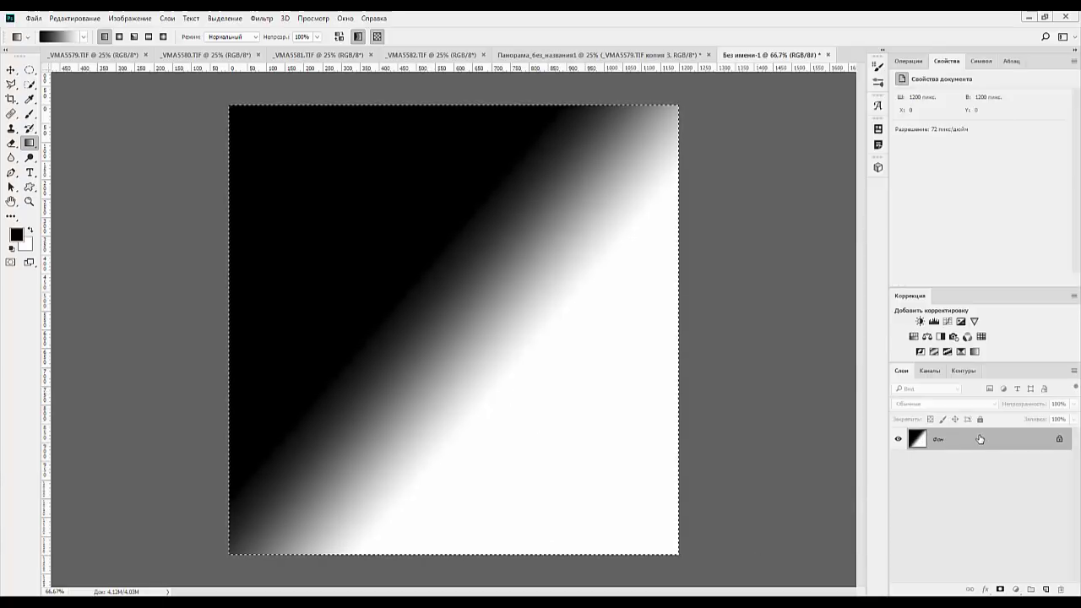
pyautogui.click(263, 19)
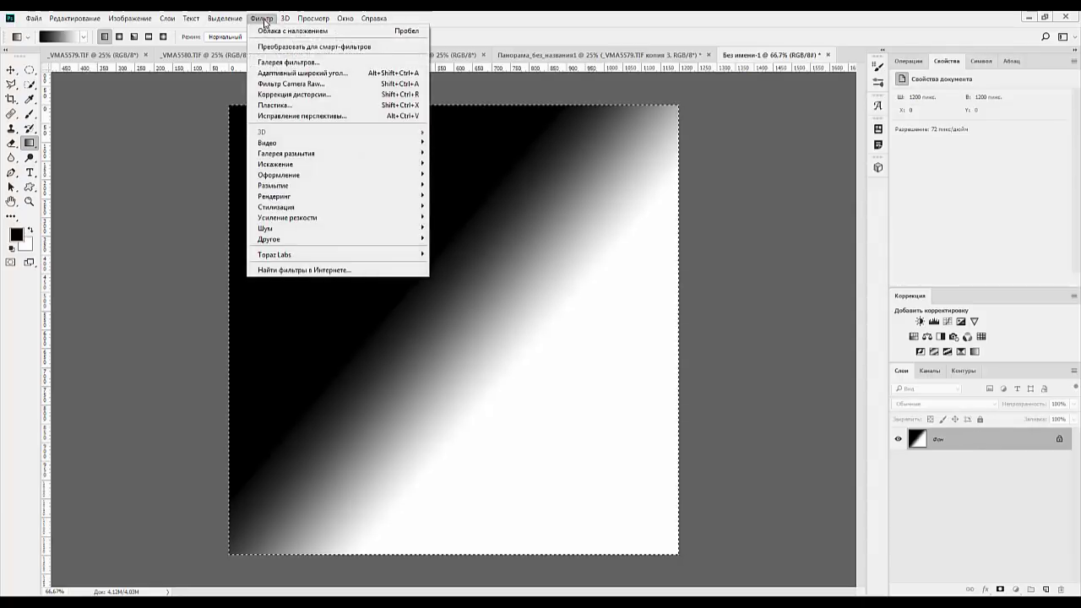
pyautogui.moveTo(288, 199)
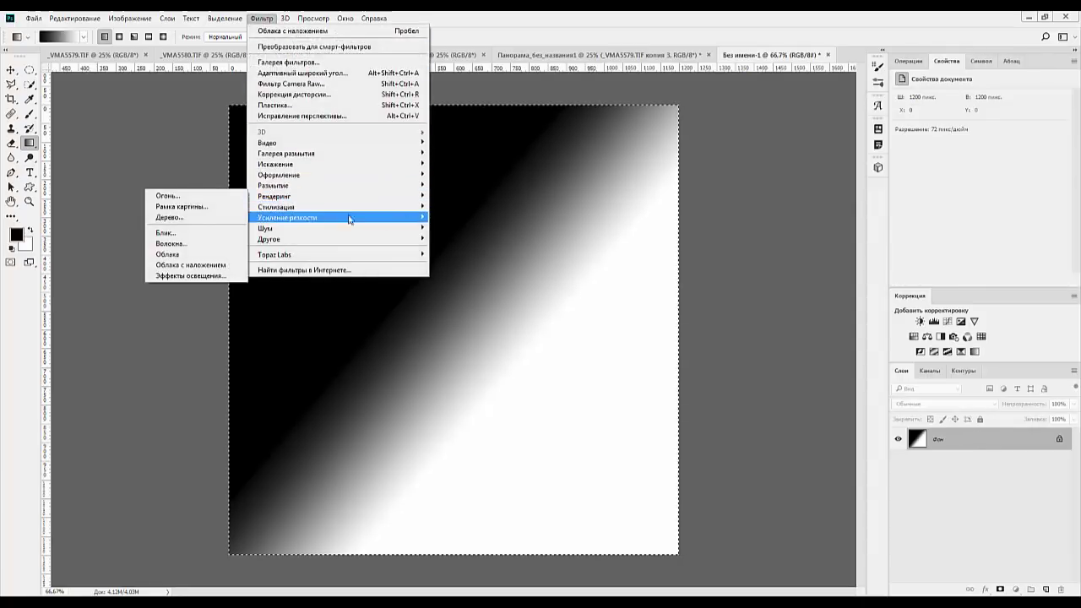
pyautogui.click(179, 265)
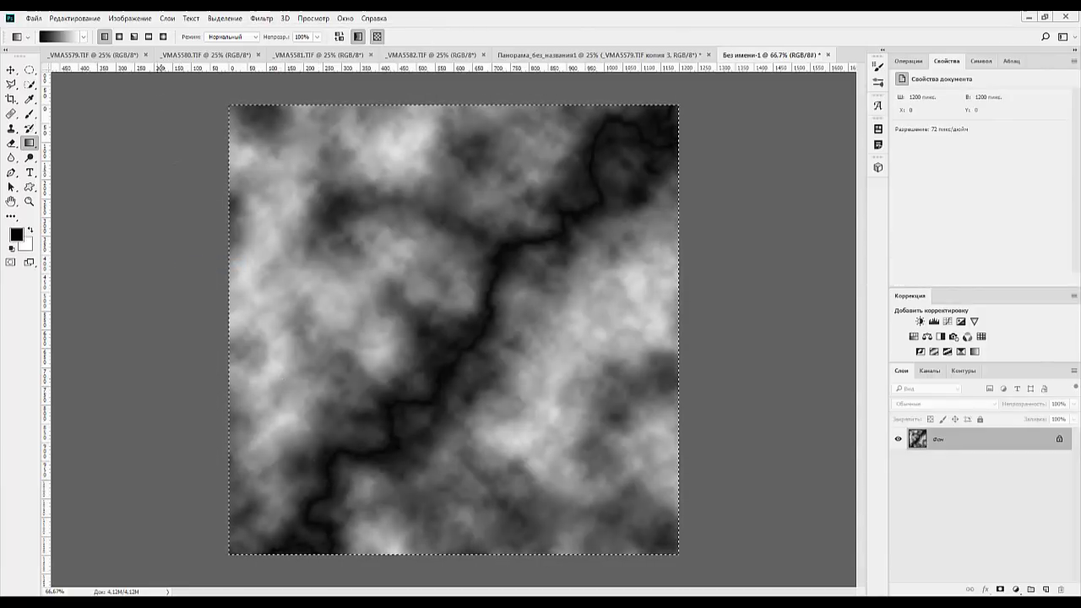
# Invert the cloud image and add a Levels adjustment layer with the black input level set to 229
pyautogui.click(129, 17)
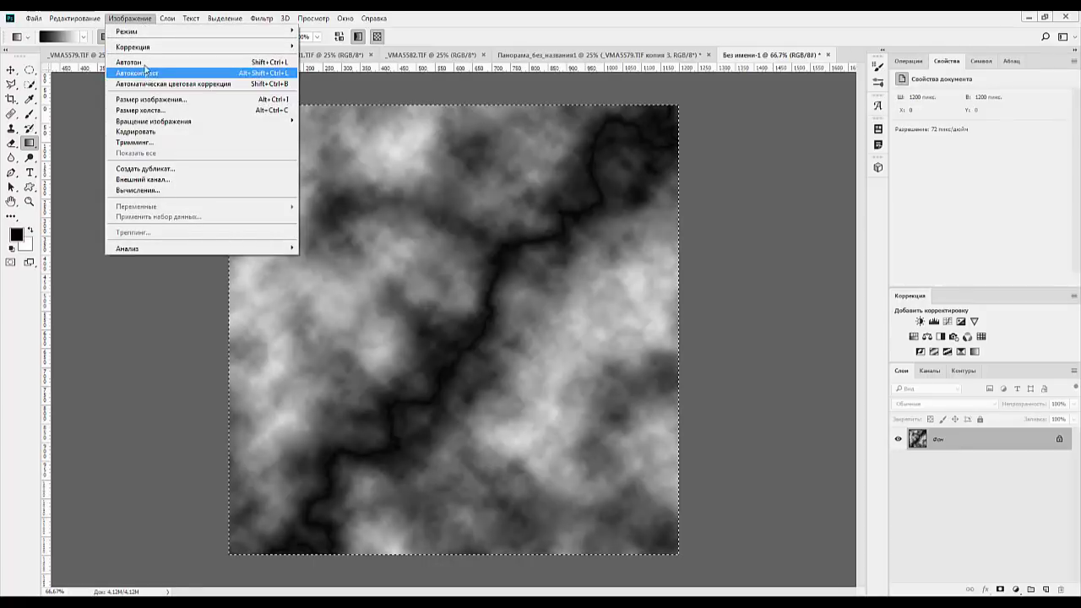
pyautogui.moveTo(145, 47)
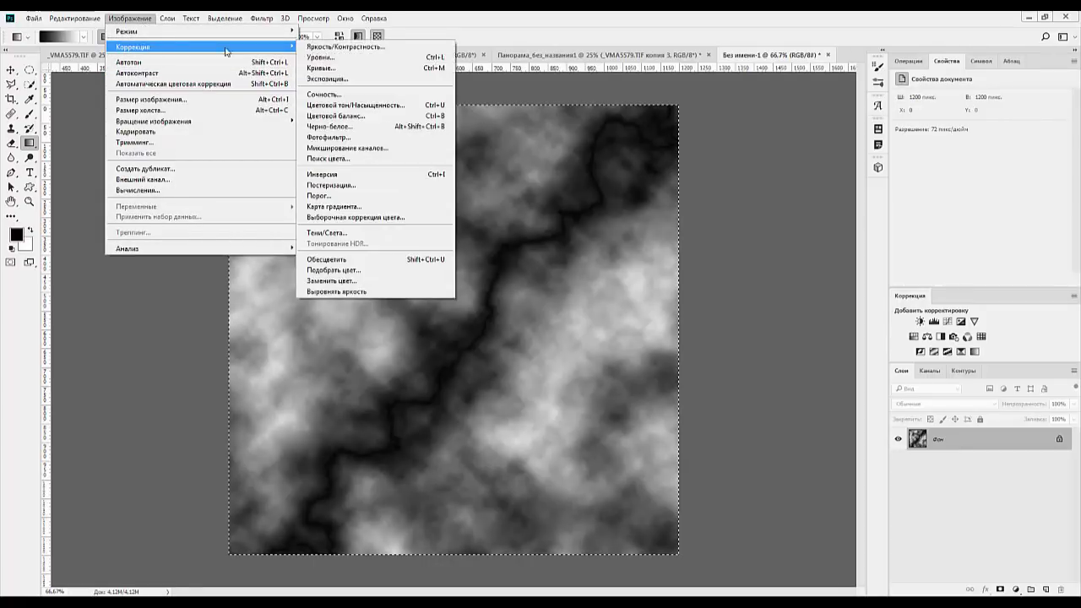
pyautogui.click(338, 176)
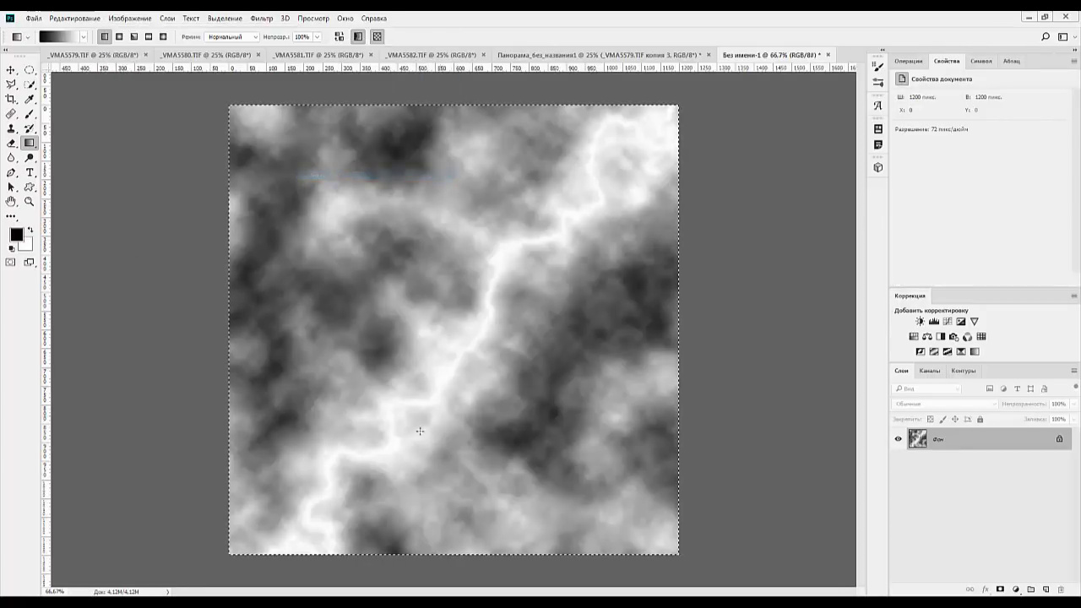
pyautogui.click(933, 322)
pyautogui.moveTo(909, 179)
pyautogui.mouseDown()
pyautogui.moveTo(1049, 182)
pyautogui.moveTo(1033, 179)
pyautogui.mouseUp()
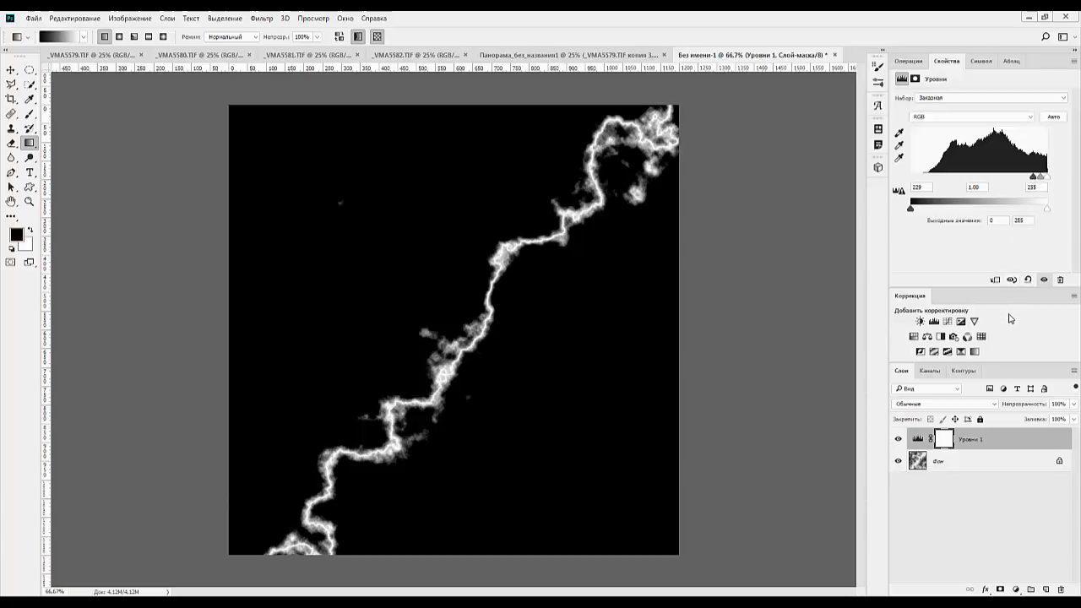
# Paint out the stray specks around the lightning bolt with a black brush on the background layer, and merge the Levels layer down
pyautogui.click(991, 456)
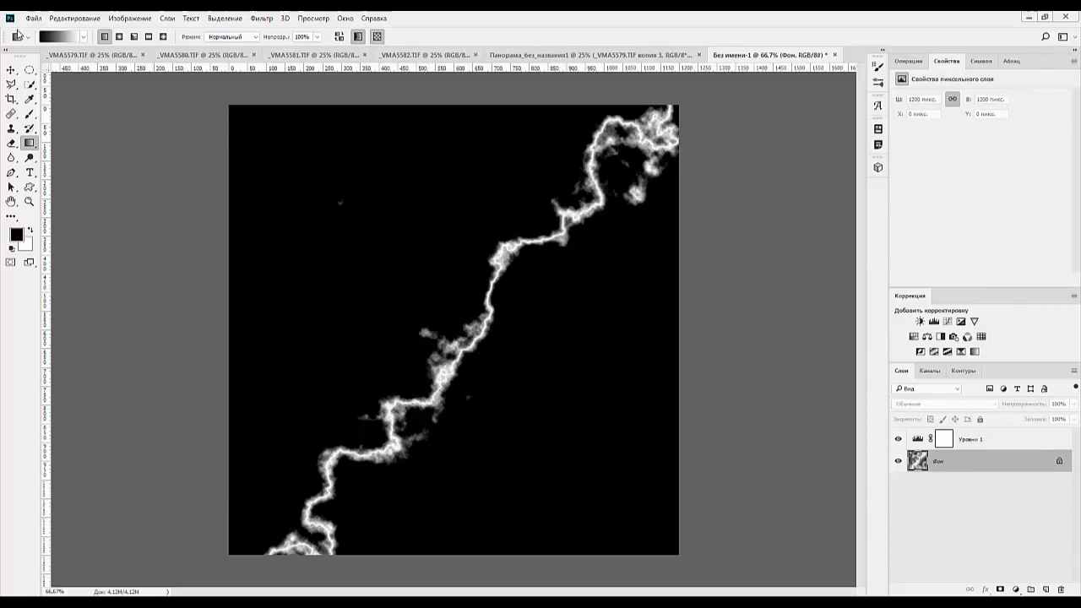
pyautogui.click(30, 113)
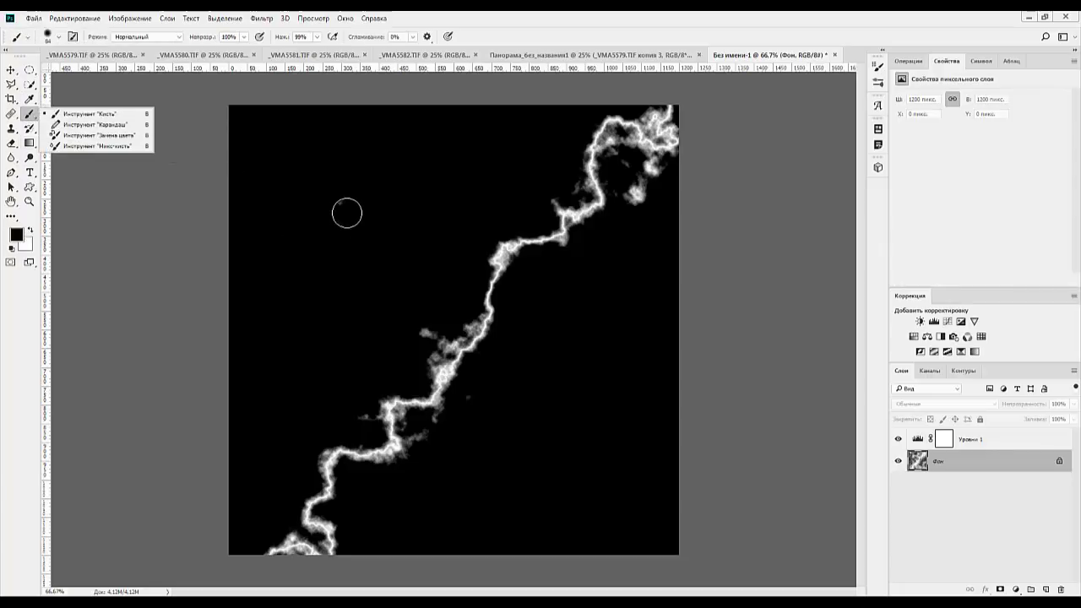
pyautogui.click(337, 207)
pyautogui.moveTo(405, 326)
pyautogui.mouseDown()
pyautogui.moveTo(345, 401)
pyautogui.moveTo(357, 420)
pyautogui.moveTo(375, 330)
pyautogui.moveTo(419, 302)
pyautogui.mouseUp()
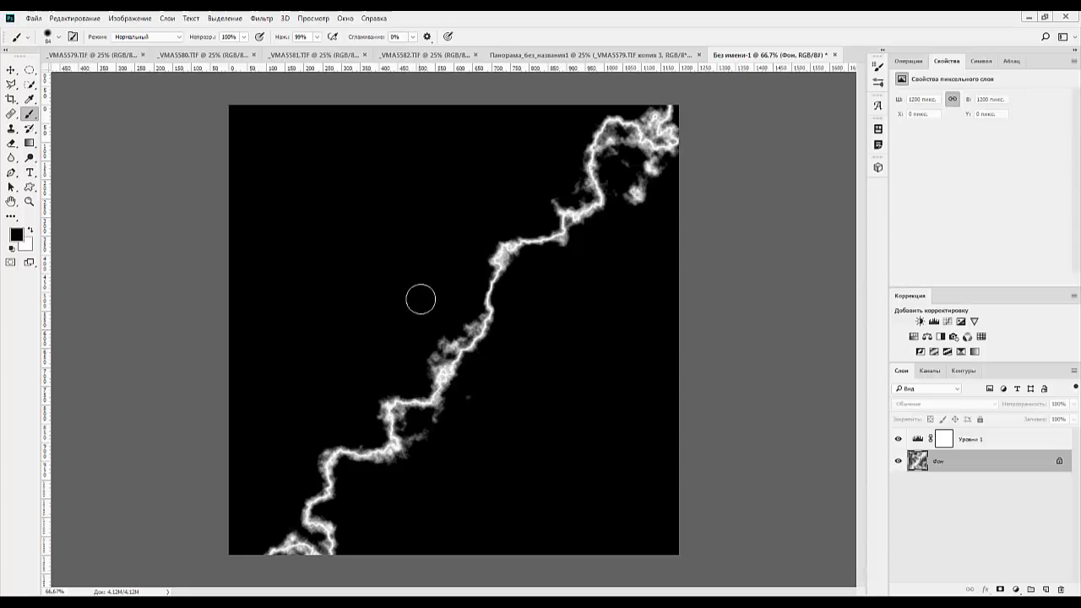
pyautogui.moveTo(637, 210)
pyautogui.mouseDown()
pyautogui.moveTo(650, 171)
pyautogui.moveTo(672, 179)
pyautogui.mouseUp()
pyautogui.moveTo(477, 405); pyautogui.dragTo(420, 429)
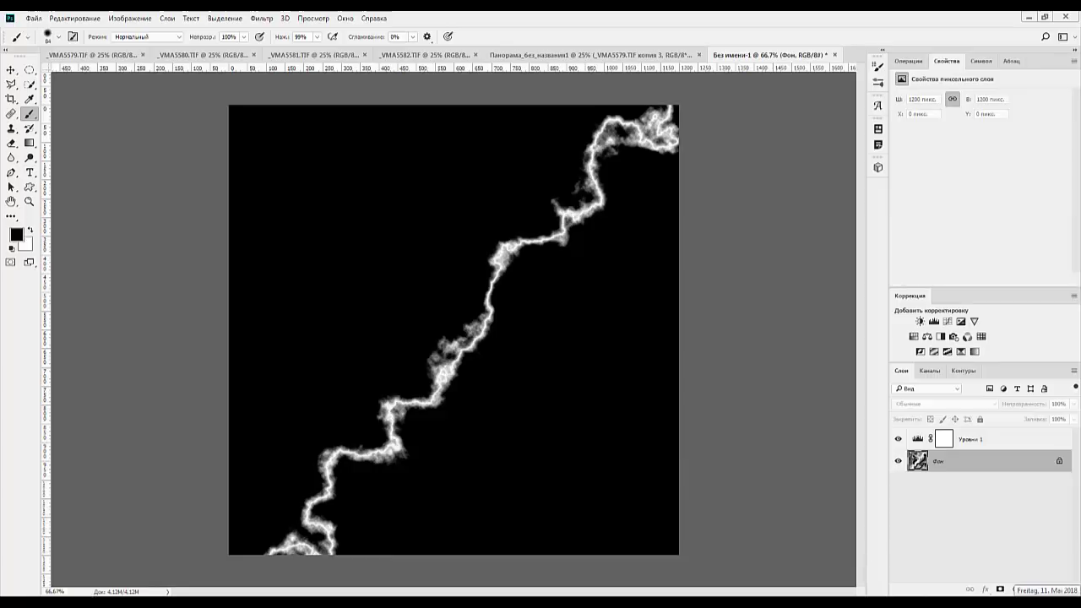
pyautogui.click(998, 440)
pyautogui.hotkey('ctrl', 'e')
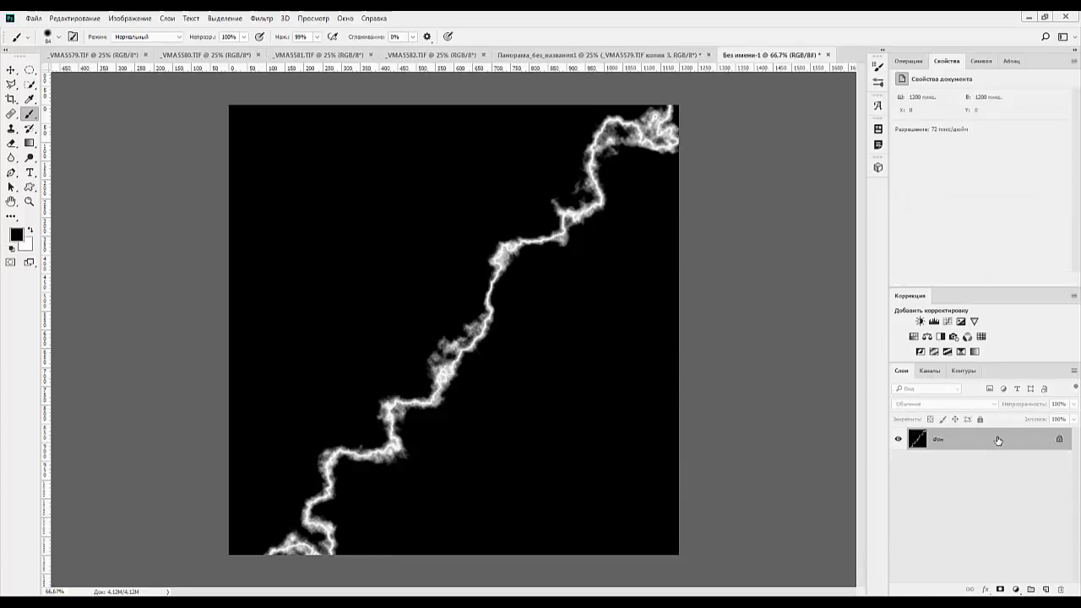
# Colorize the lightning with a Hue/Saturation adjustment layer at hue 188 and saturation 25, and merge it into the background
pyautogui.click(914, 337)
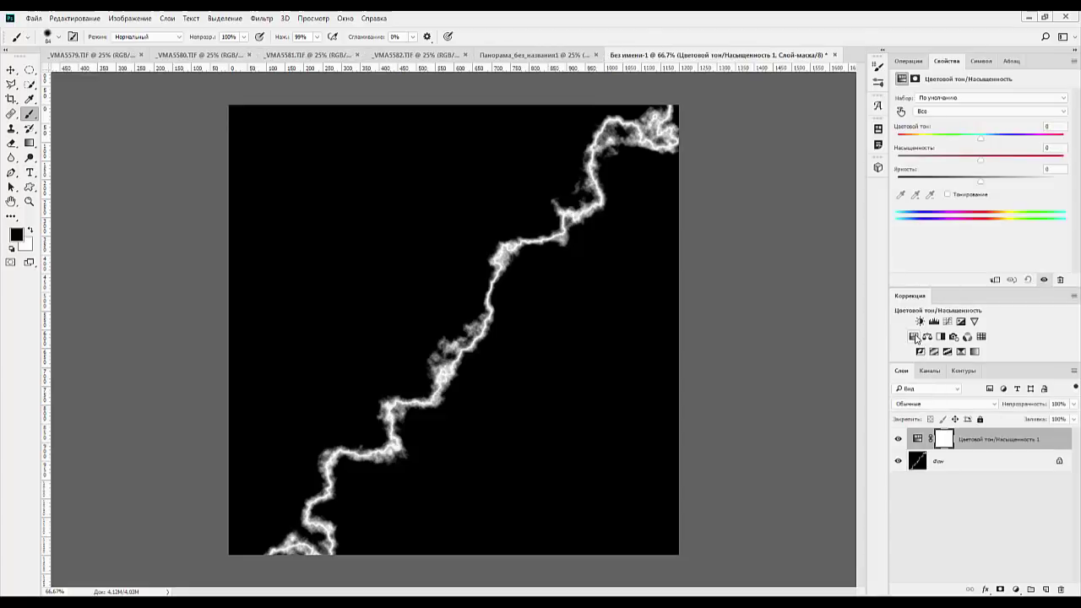
pyautogui.click(948, 195)
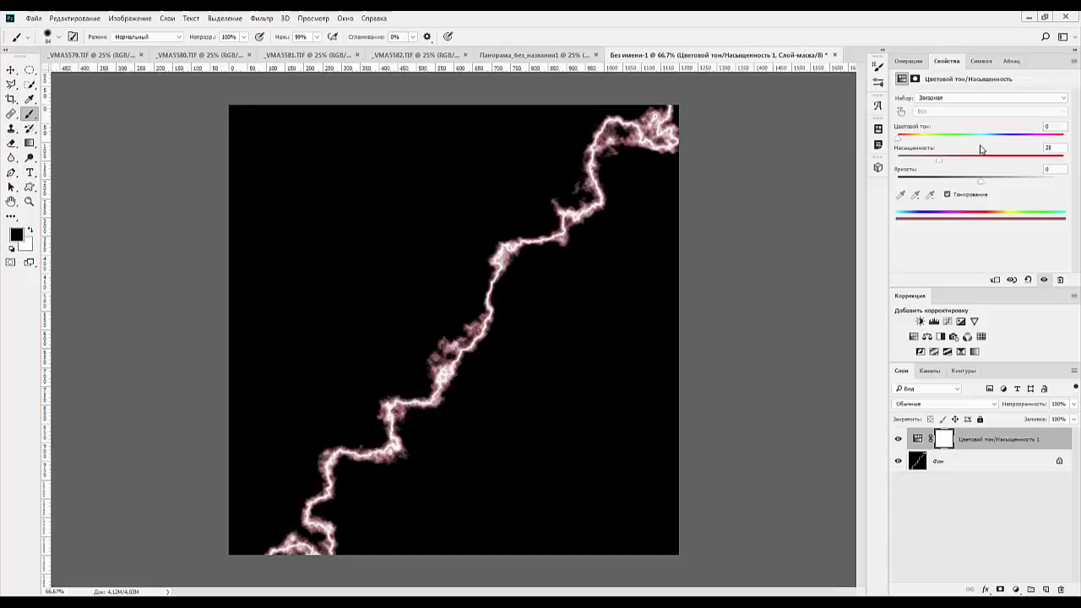
pyautogui.moveTo(981, 139)
pyautogui.mouseDown()
pyautogui.moveTo(1066, 137)
pyautogui.moveTo(939, 136)
pyautogui.moveTo(984, 134)
pyautogui.mouseUp()
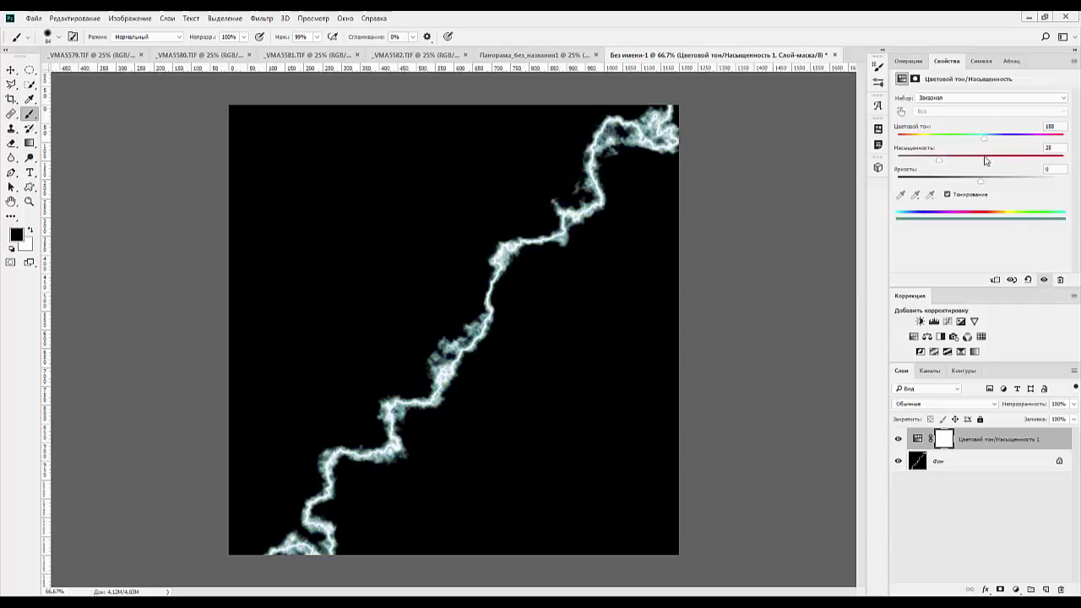
pyautogui.hotkey('ctrl', '2')
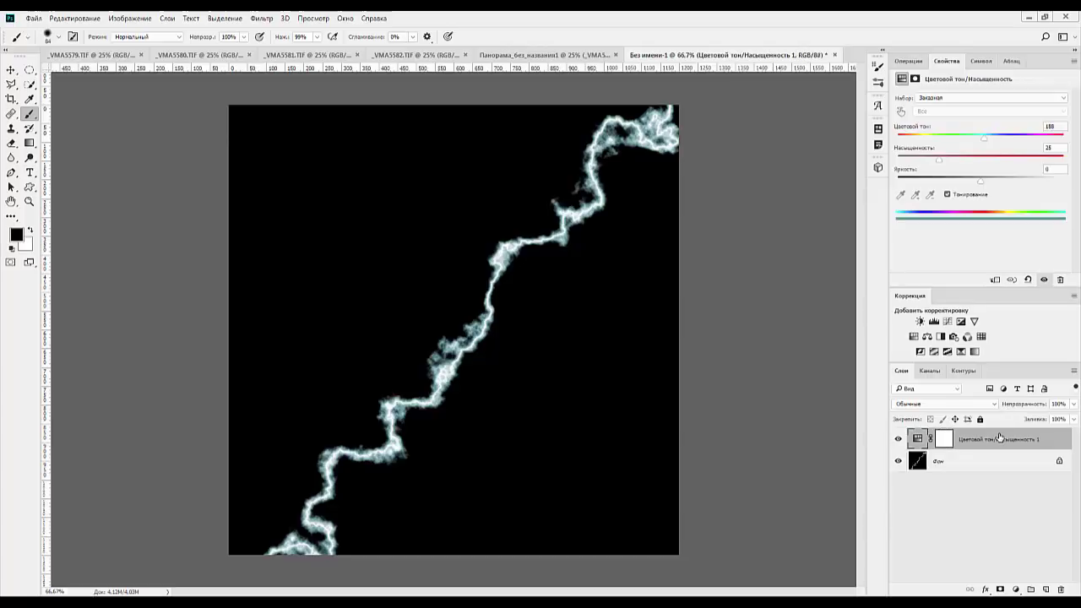
pyautogui.press('Delete')
# Duplicate the lightning layer, set the copy to Multiply at 19% opacity, and merge it down
pyautogui.moveTo(1000, 443); pyautogui.dragTo(1049, 589)
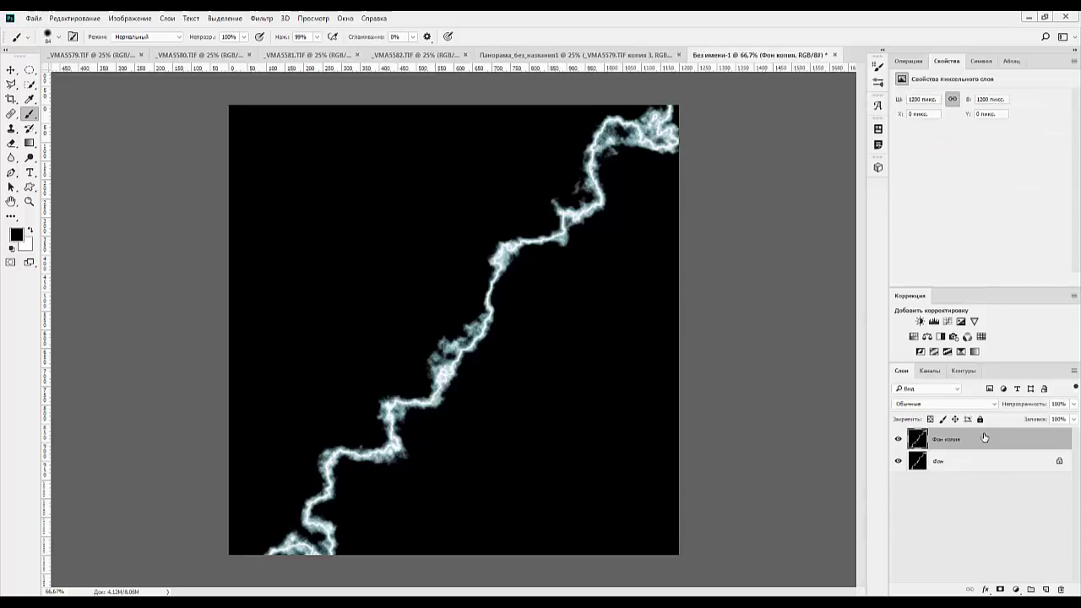
pyautogui.click(941, 404)
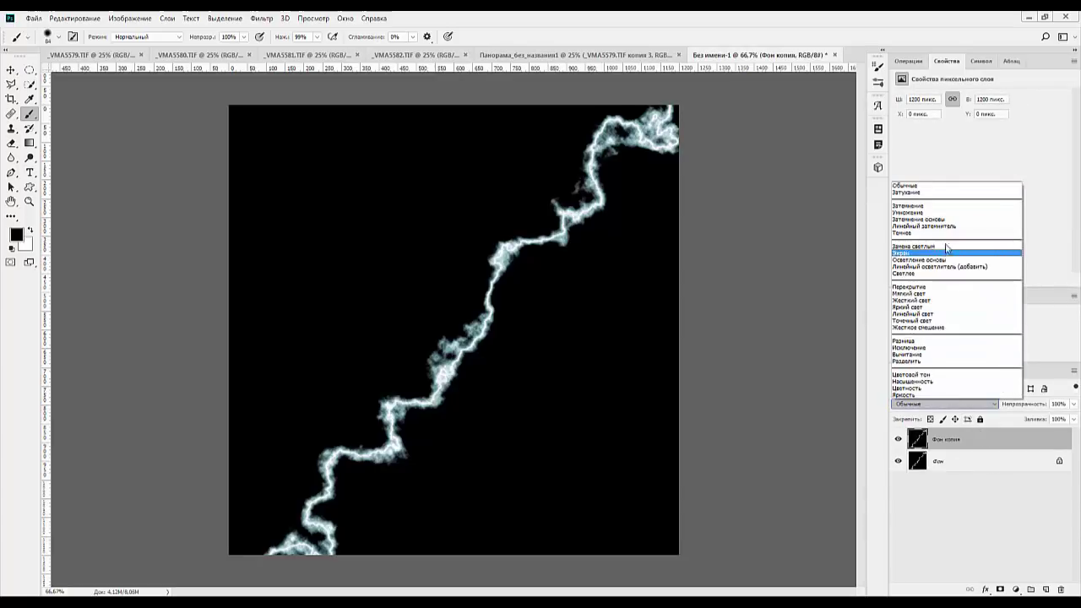
pyautogui.click(932, 213)
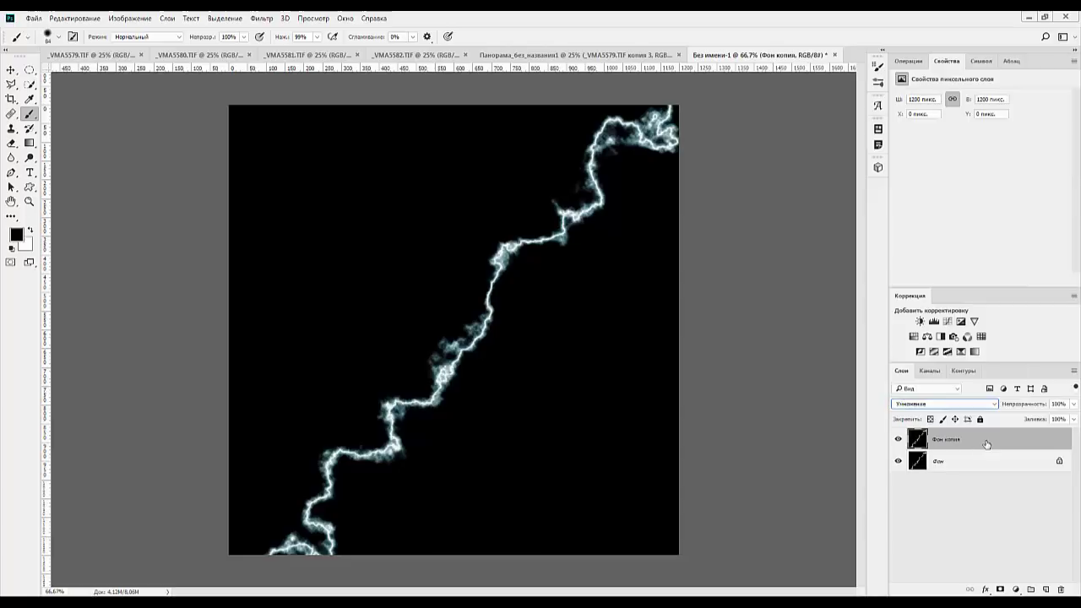
pyautogui.moveTo(1024, 403); pyautogui.dragTo(982, 403)
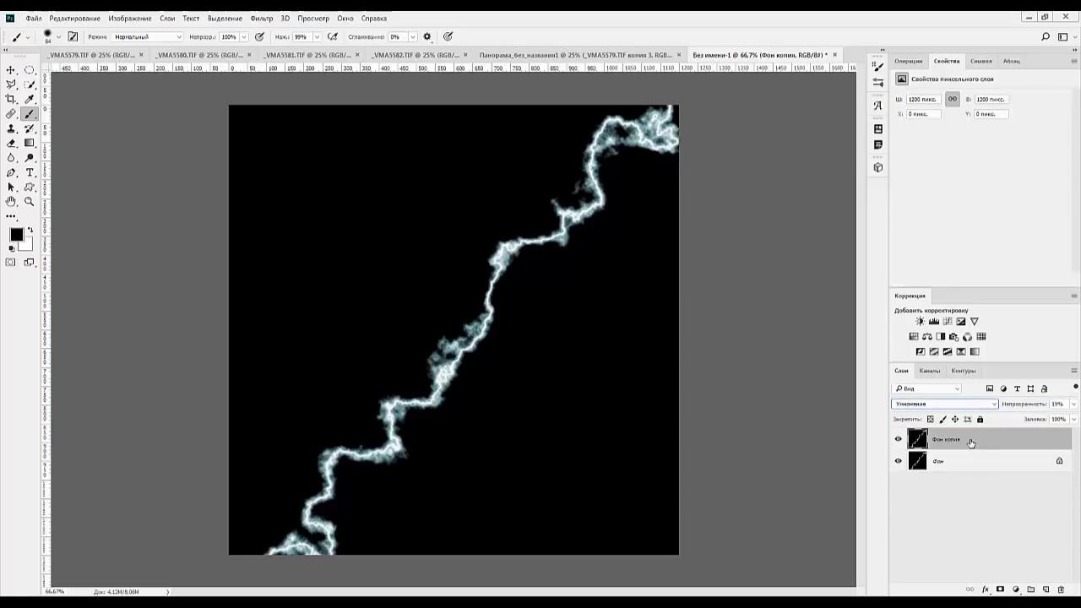
pyautogui.hotkey('ctrl', 'e')
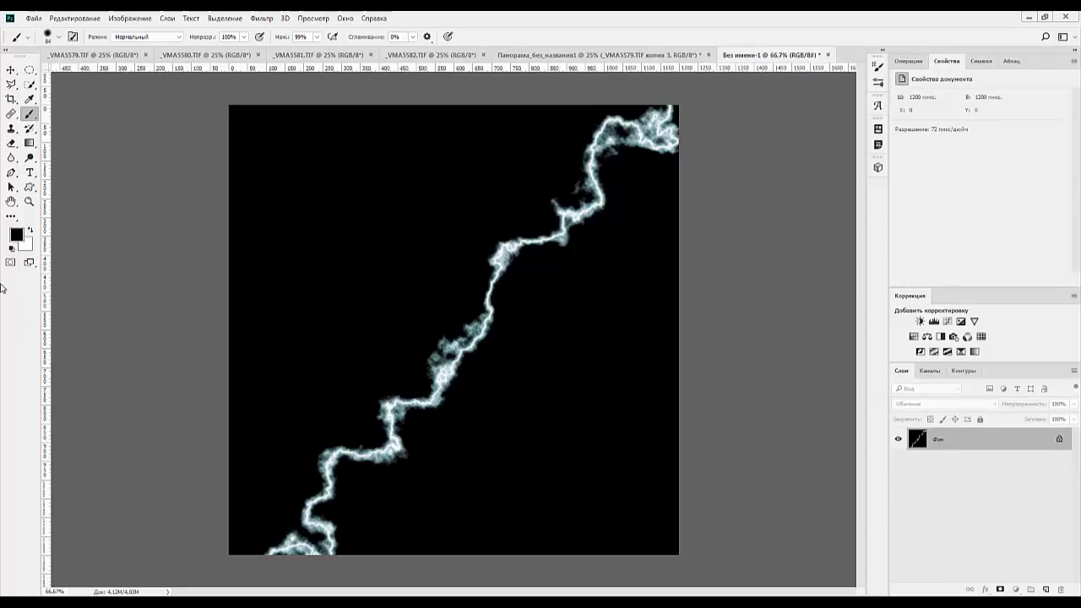
pyautogui.click(20, 230)
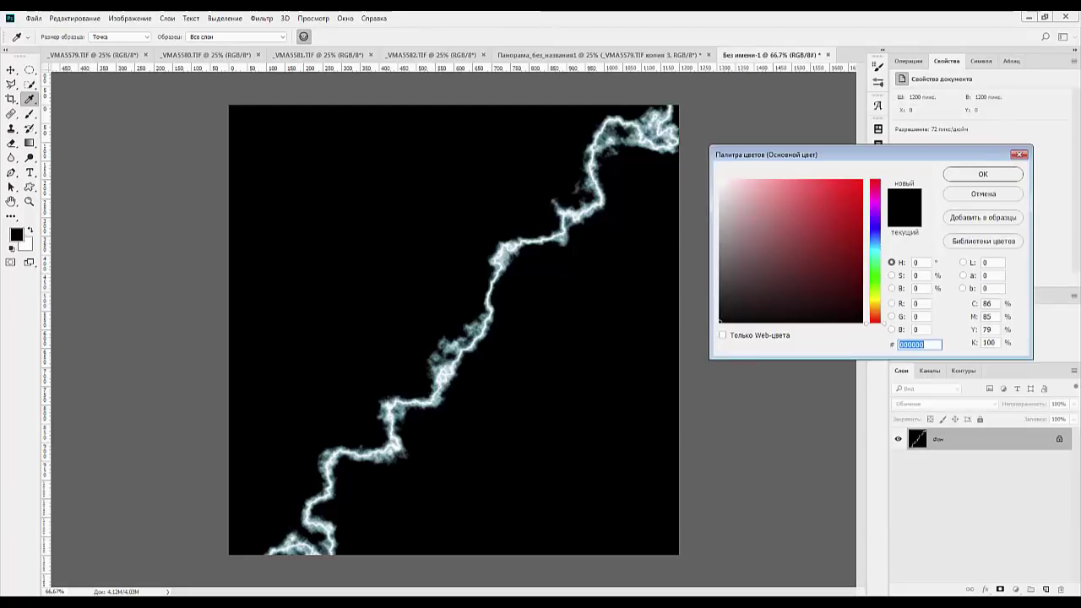
pyautogui.moveTo(877, 261); pyautogui.dragTo(876, 252)
pyautogui.click(742, 203)
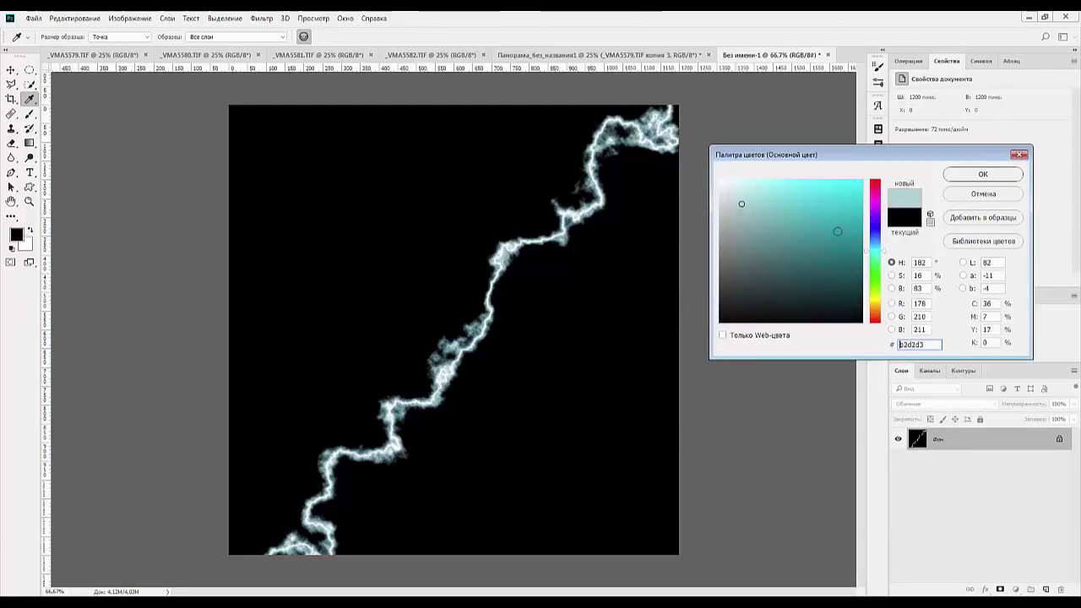
pyautogui.click(876, 247)
pyautogui.moveTo(779, 203)
pyautogui.mouseDown()
pyautogui.moveTo(748, 176)
pyautogui.moveTo(786, 183)
pyautogui.moveTo(760, 183)
pyautogui.moveTo(767, 178)
pyautogui.mouseUp()
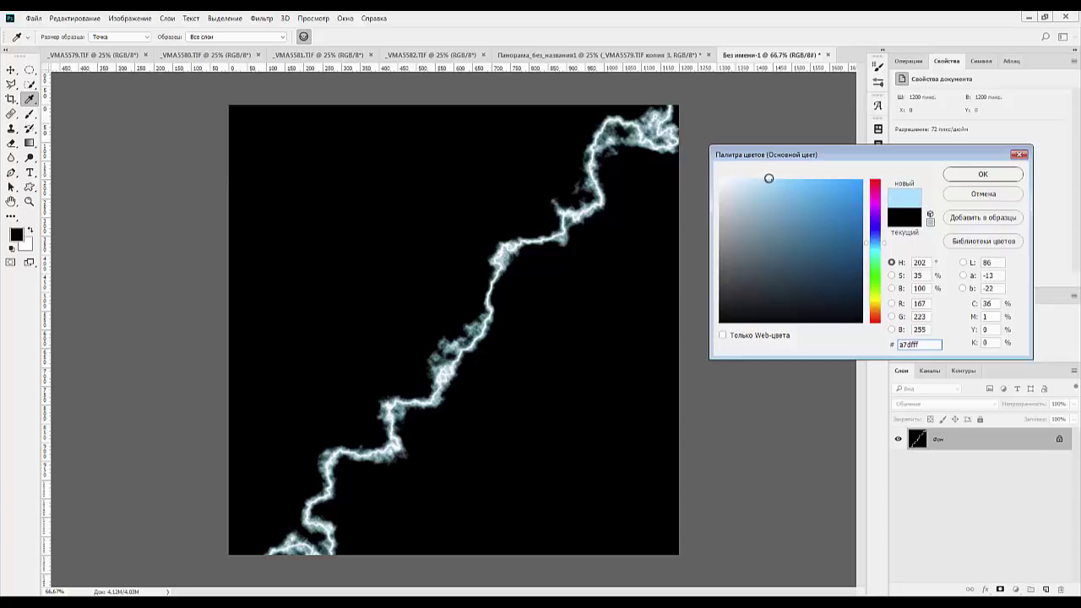
pyautogui.click(974, 195)
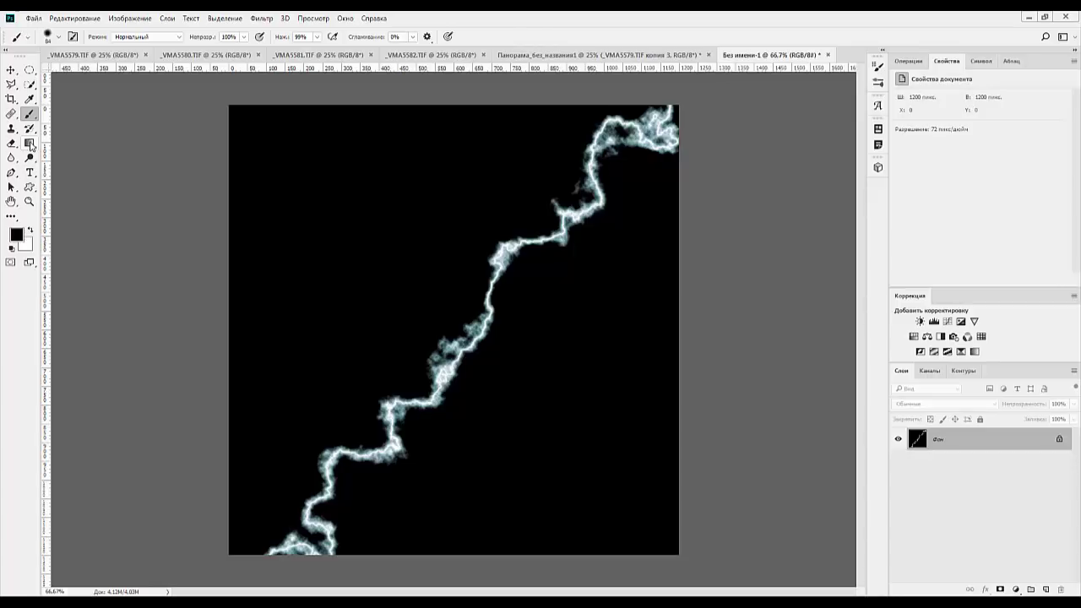
# Set up the Gradient tool with the radial type and add a new empty layer above the lightning background
pyautogui.click(31, 145)
pyautogui.click(76, 144)
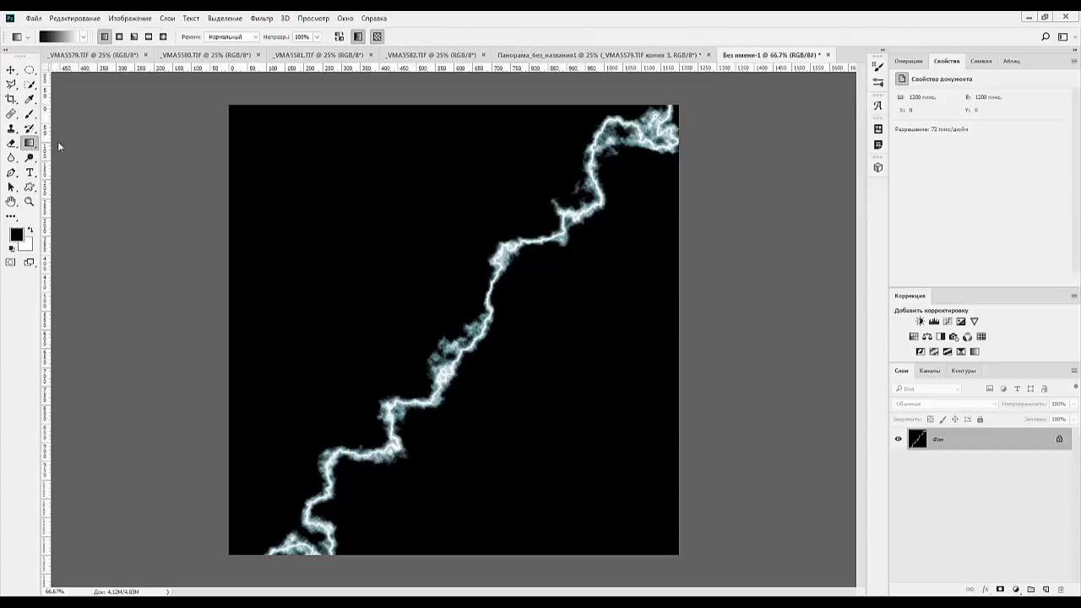
pyautogui.click(88, 38)
pyautogui.click(89, 40)
pyautogui.click(120, 37)
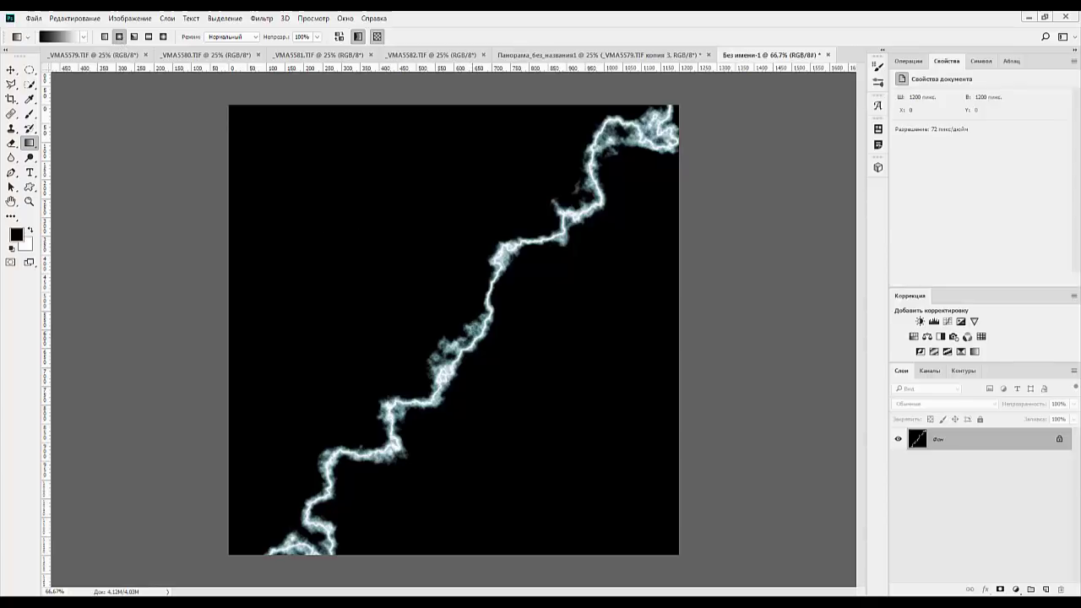
pyautogui.click(1046, 589)
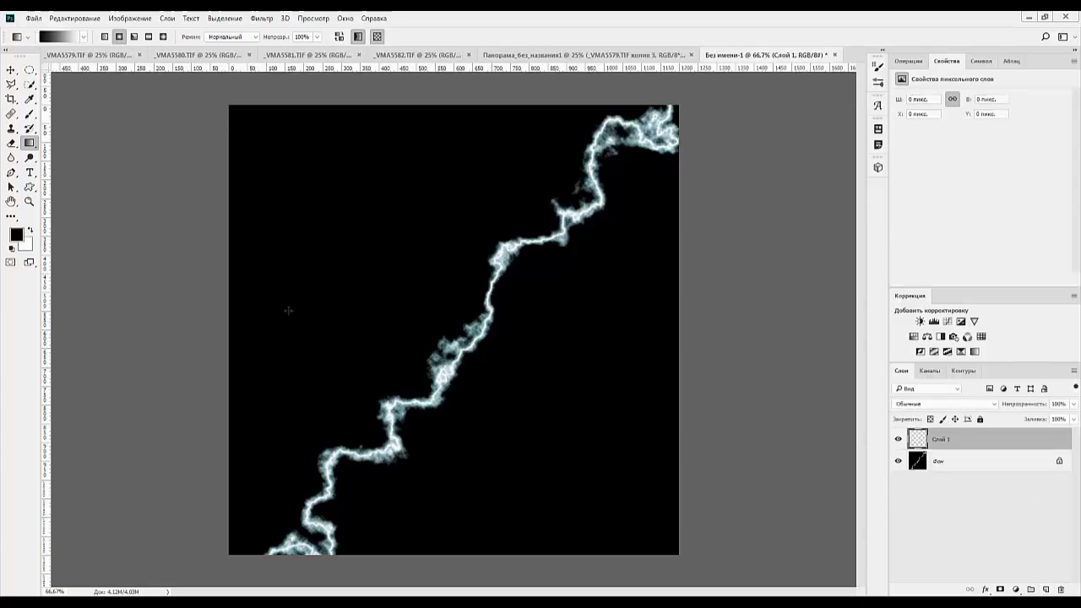
# Try a black-to-white radial gradient from the canvas centre on the new layer, and undo it
pyautogui.moveTo(459, 306); pyautogui.dragTo(583, 421)
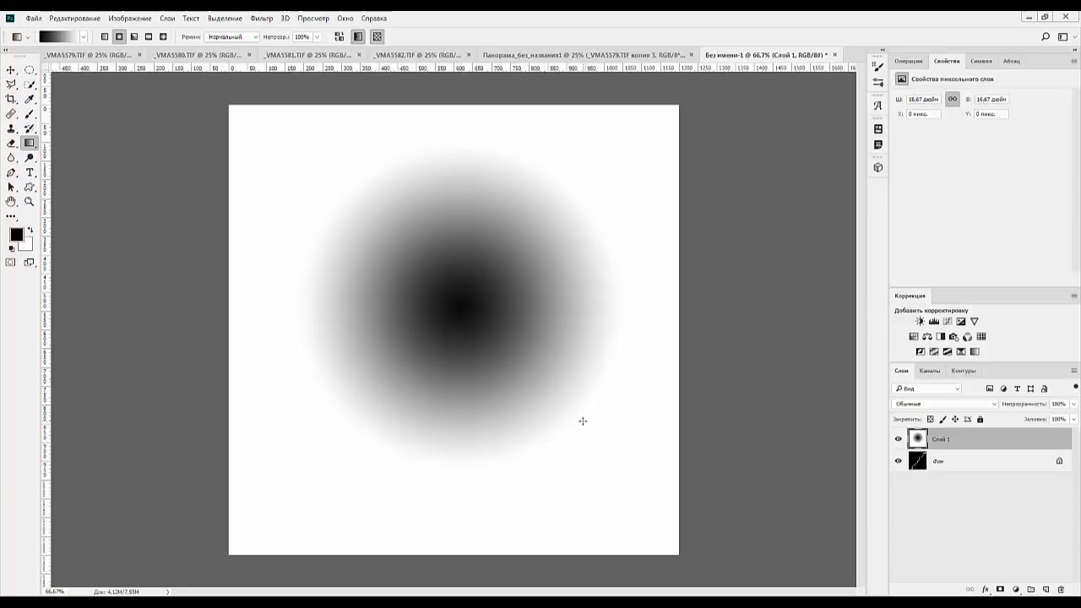
pyautogui.hotkey('ctrl', 'z')
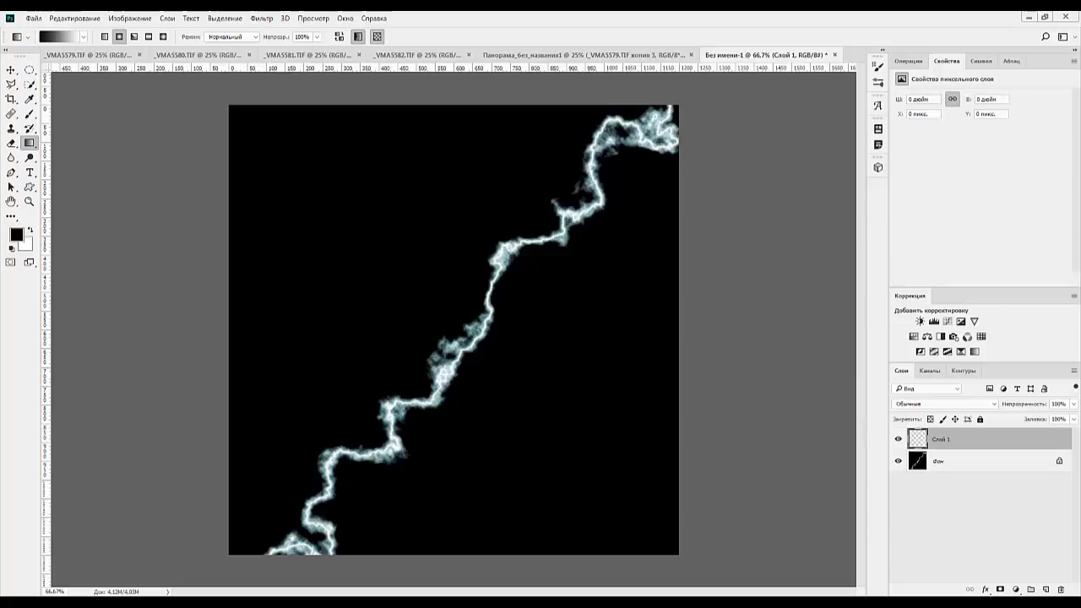
pyautogui.click(82, 37)
pyautogui.click(29, 114)
# Set the foreground color to light blue #afe4ff
pyautogui.click(17, 239)
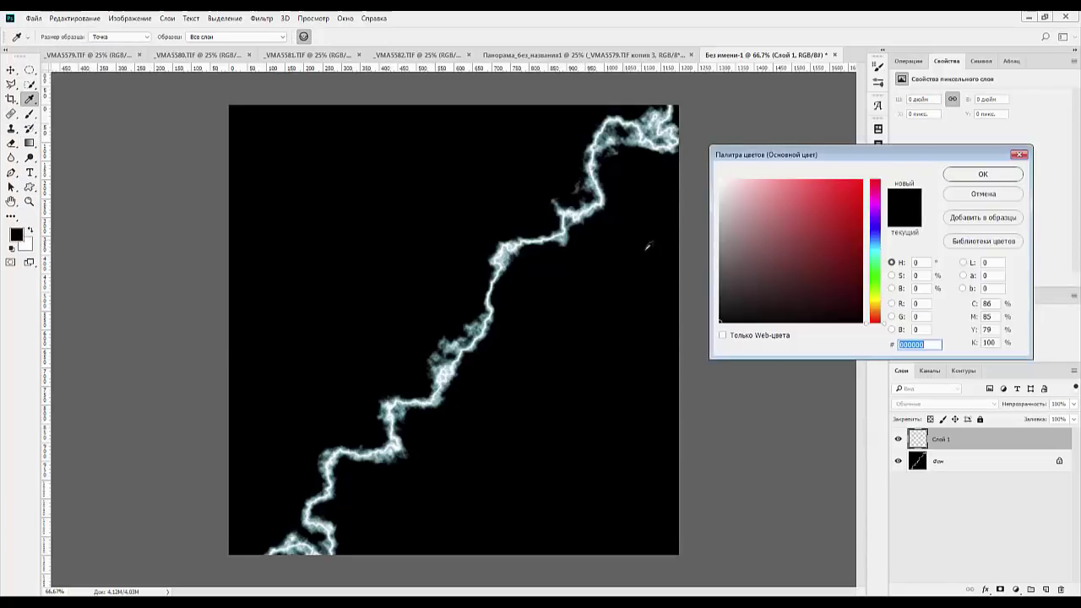
pyautogui.click(874, 245)
pyautogui.moveTo(765, 212); pyautogui.dragTo(764, 179)
pyautogui.click(982, 175)
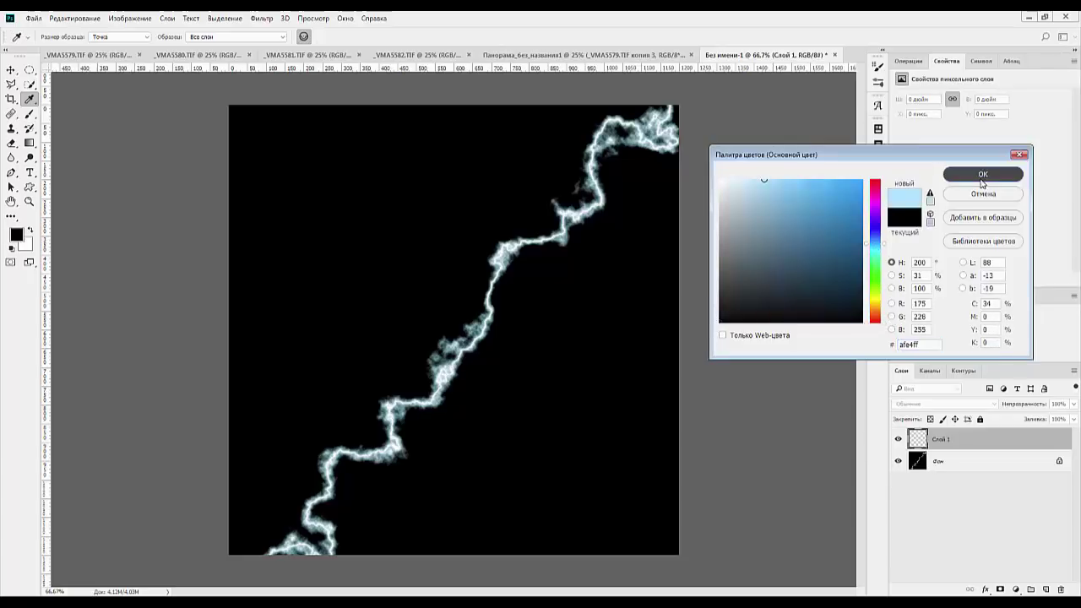
# Draw a foreground-to-transparent radial gradient glow about 983 px wide on the new layer, just off the canvas centre
pyautogui.click(83, 38)
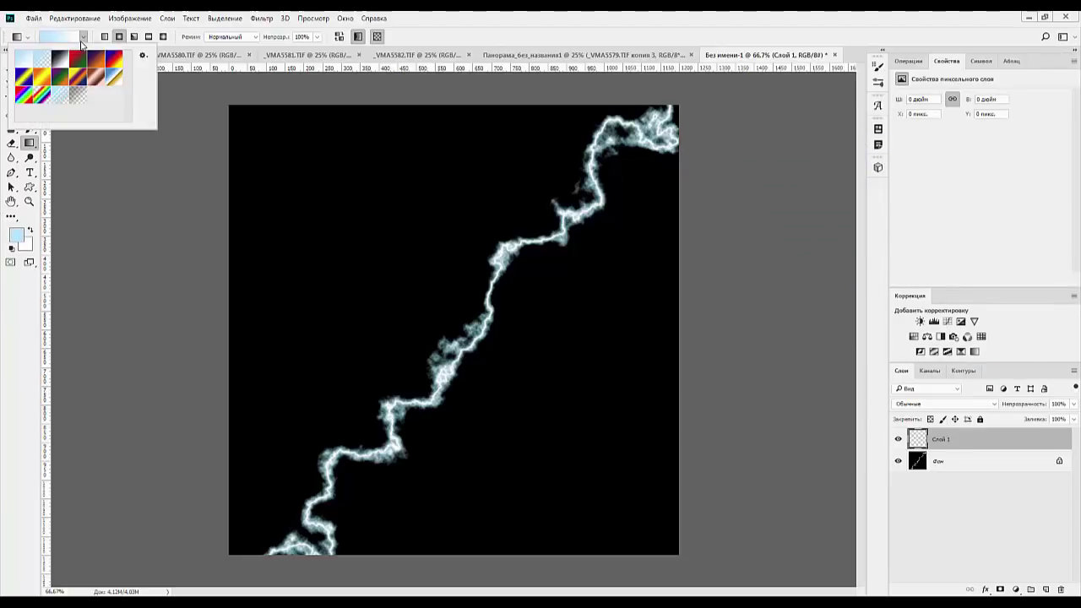
pyautogui.click(44, 59)
pyautogui.click(961, 439)
pyautogui.moveTo(466, 320); pyautogui.dragTo(550, 424)
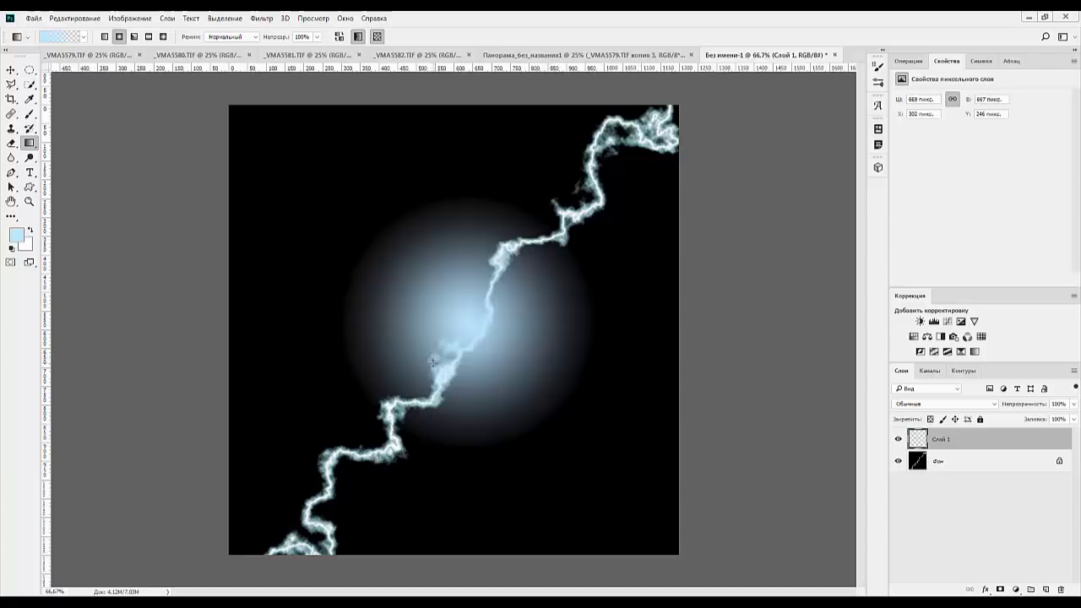
pyautogui.hotkey('ctrl', 'z')
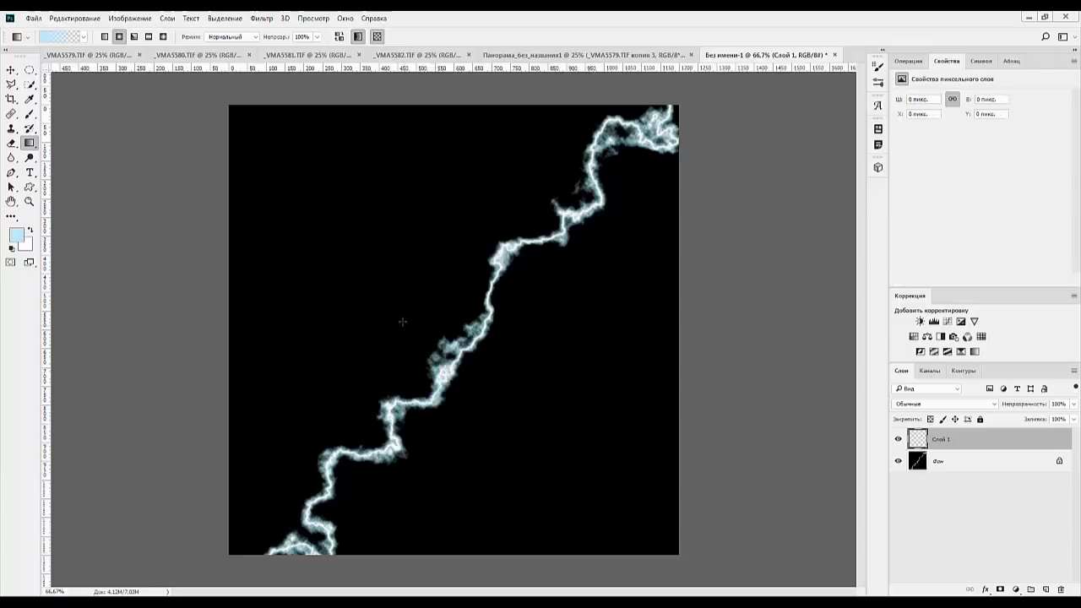
pyautogui.moveTo(426, 302); pyautogui.dragTo(569, 419)
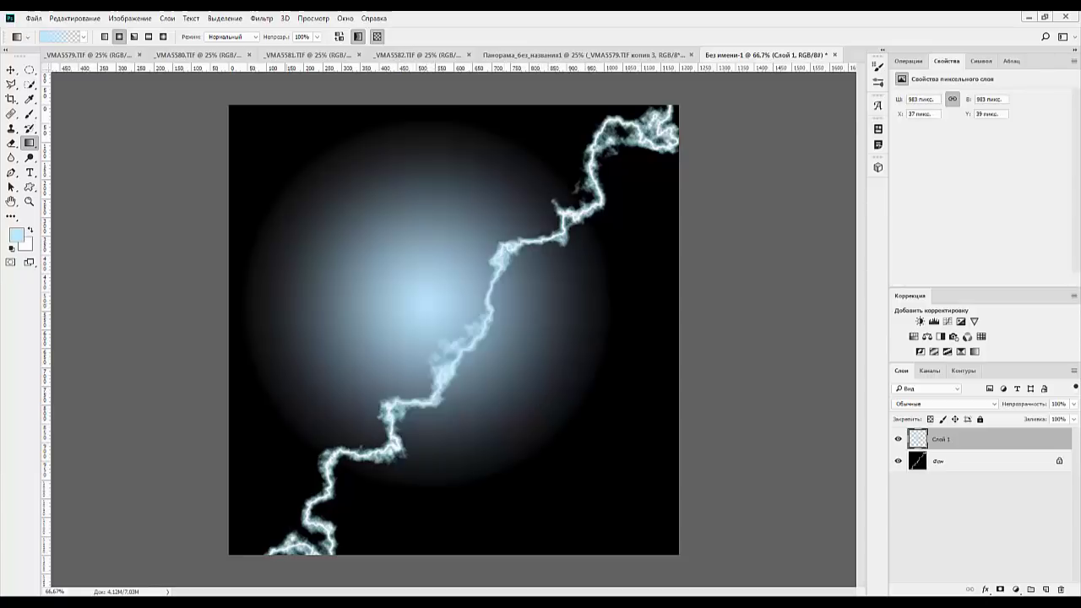
# Move the glow over the middle of the lightning bolt, to about X 160 px and Y 100 px
pyautogui.click(11, 70)
pyautogui.moveTo(382, 306); pyautogui.dragTo(439, 338)
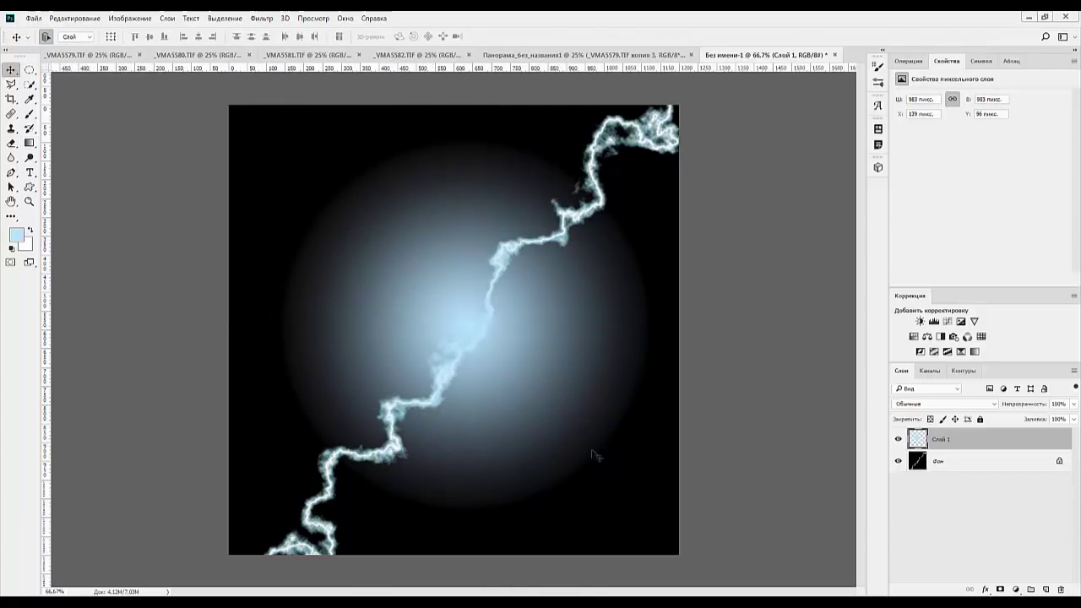
pyautogui.moveTo(517, 369); pyautogui.dragTo(532, 368)
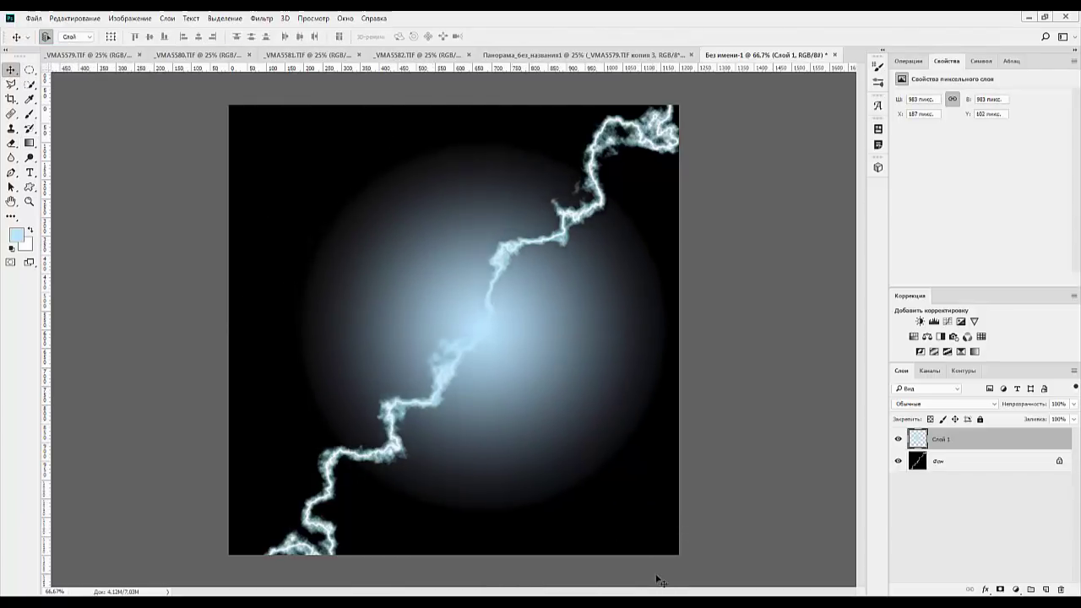
pyautogui.moveTo(533, 418); pyautogui.dragTo(522, 416)
pyautogui.press('ctrl')
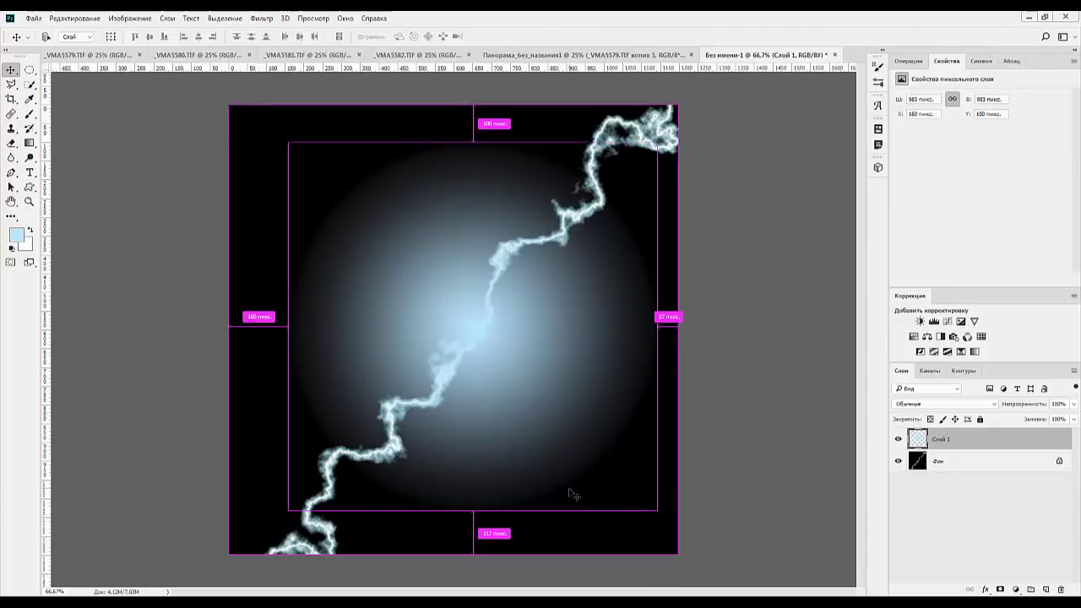
# Scale the glow layer down to about 880 × 890 px with Free Transform
pyautogui.hotkey('ctrl', 't')
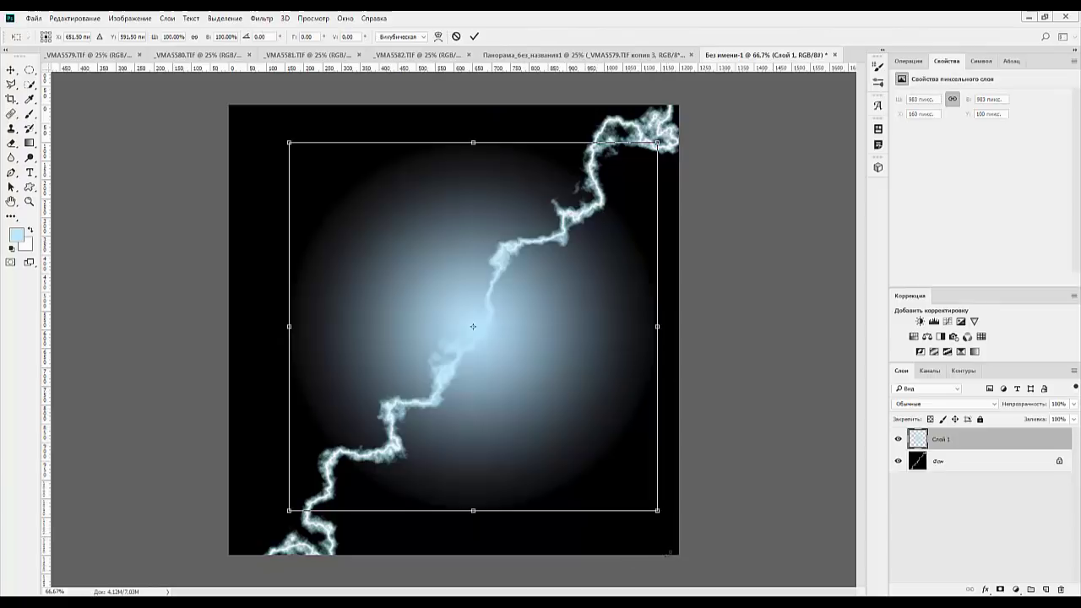
pyautogui.moveTo(656, 512); pyautogui.dragTo(639, 496)
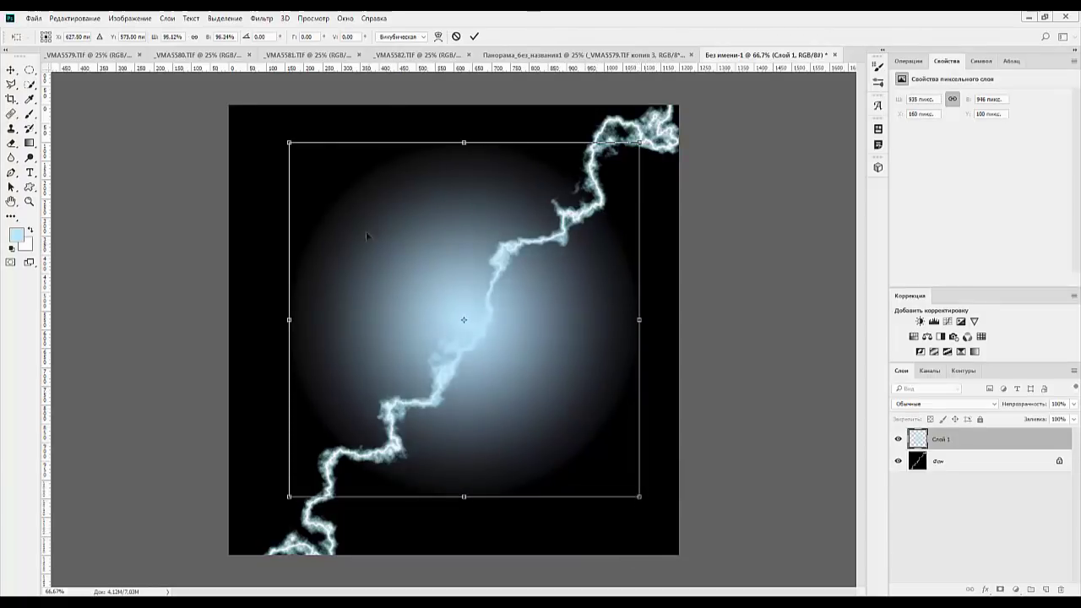
pyautogui.moveTo(289, 142); pyautogui.dragTo(309, 163)
pyautogui.press('Return')
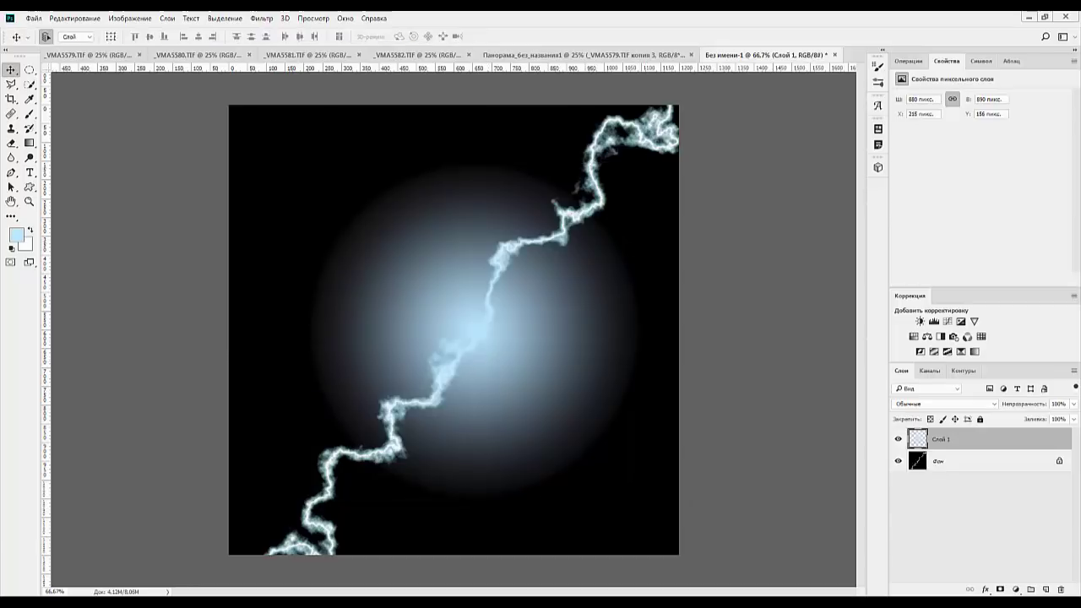
# Duplicate the lightning background layer, move the copy above the glow and set its blending mode to Screen
pyautogui.moveTo(985, 464); pyautogui.dragTo(1047, 590)
pyautogui.moveTo(954, 456); pyautogui.dragTo(947, 434)
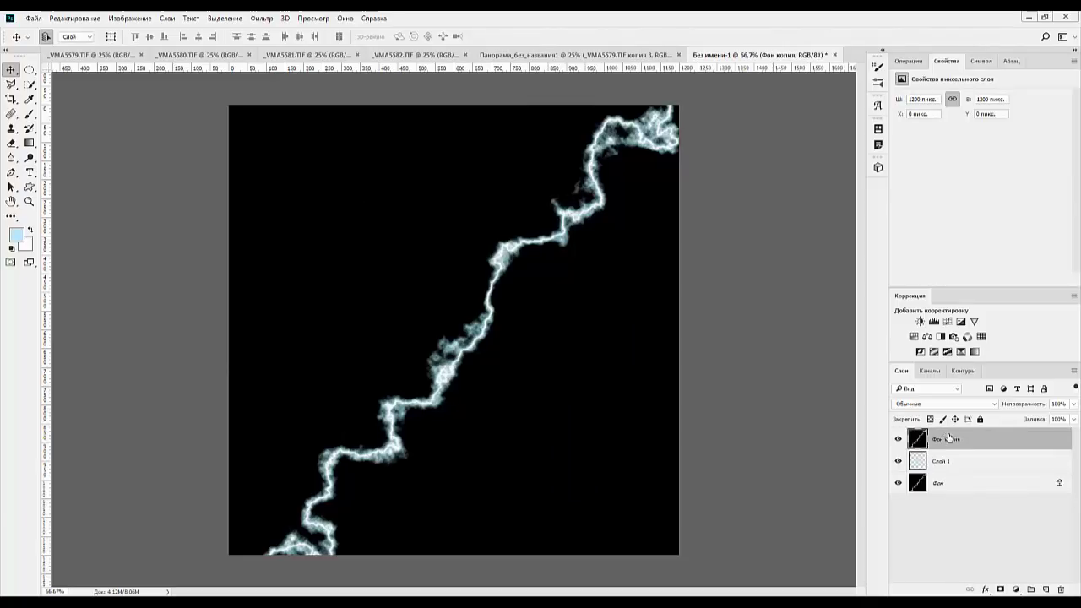
pyautogui.click(939, 405)
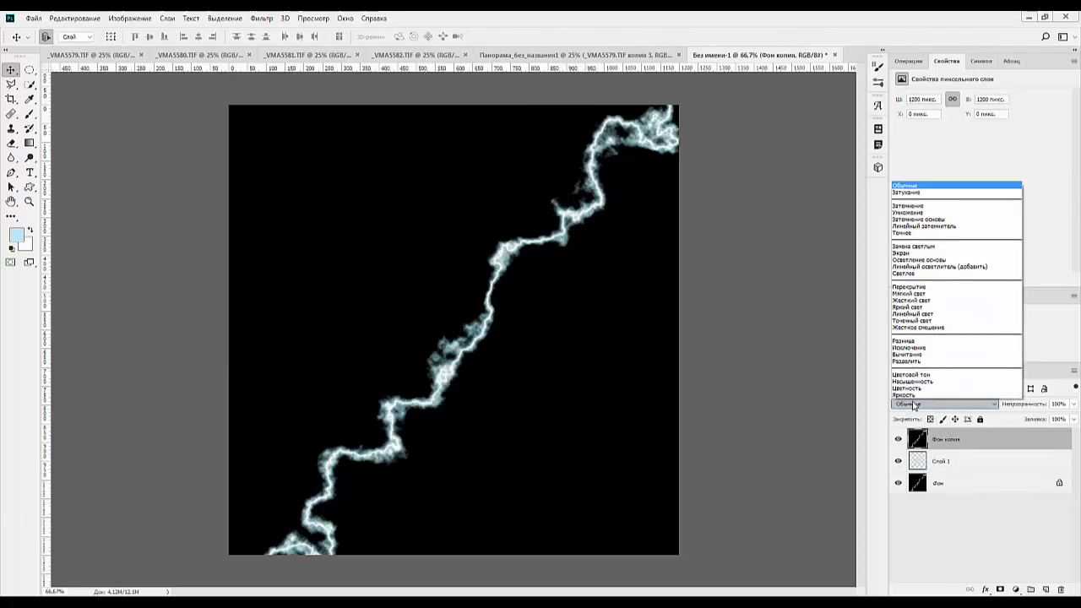
pyautogui.click(905, 261)
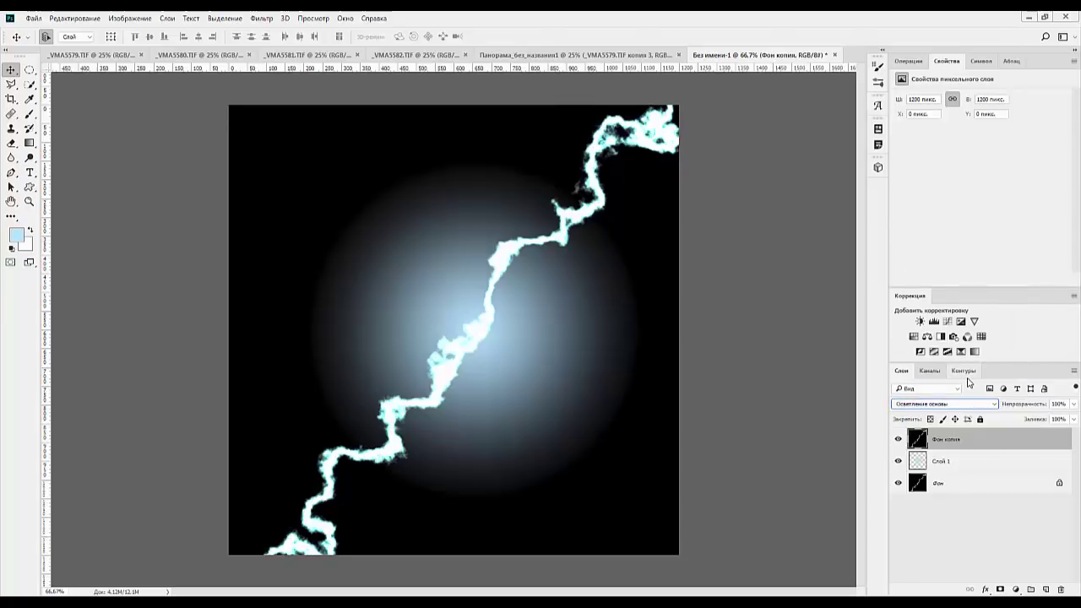
pyautogui.press('Up')
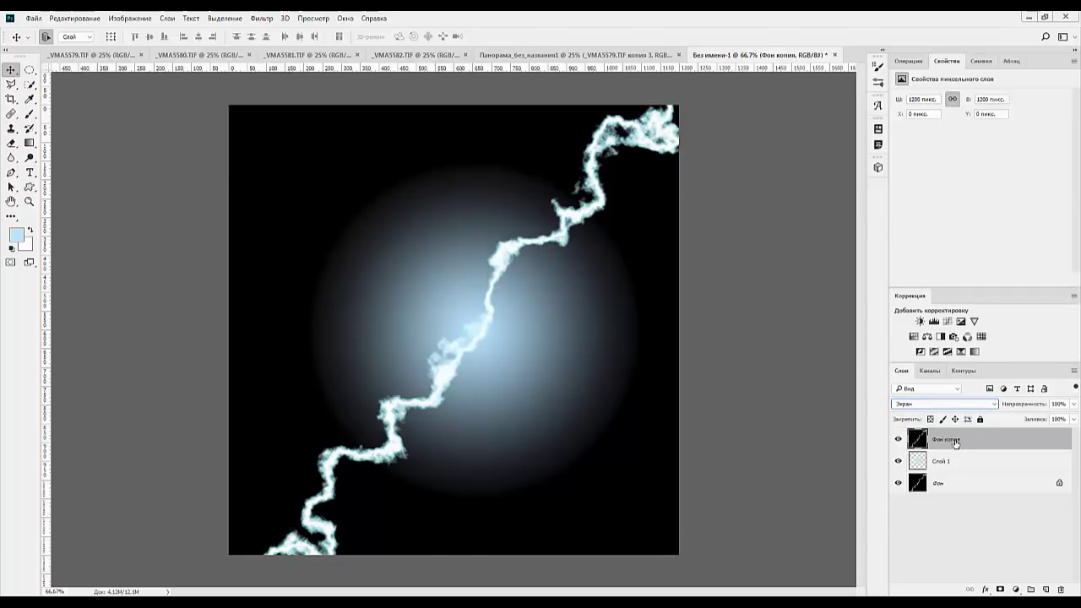
# Stamp all visible layers into a new merged layer at the top of the stack and select the entire canvas
pyautogui.keyDown('shift'); pyautogui.click(969, 484); pyautogui.keyUp('shift')
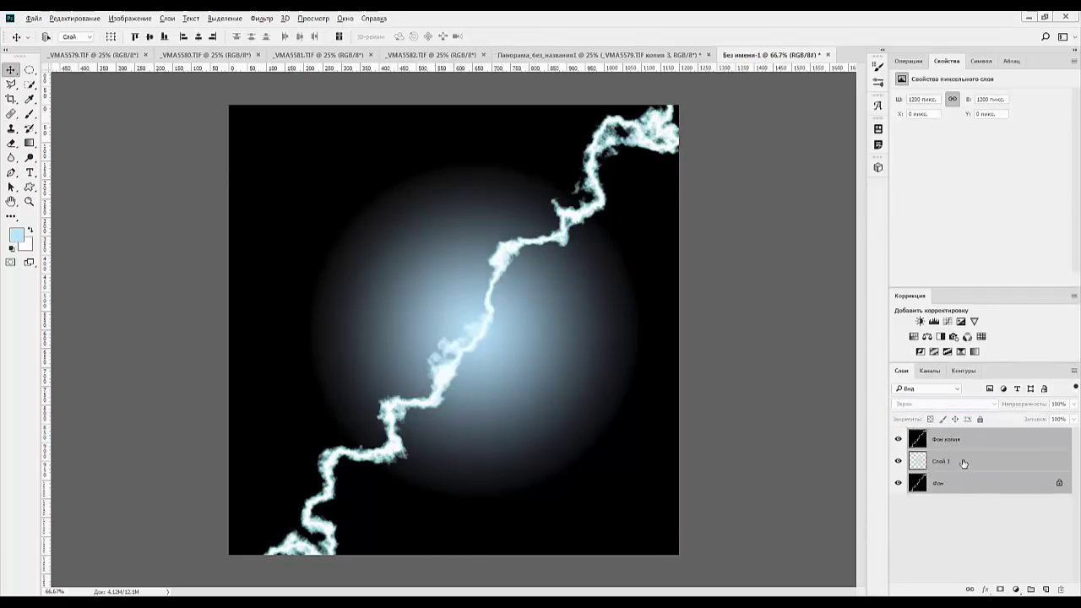
pyautogui.click(948, 448)
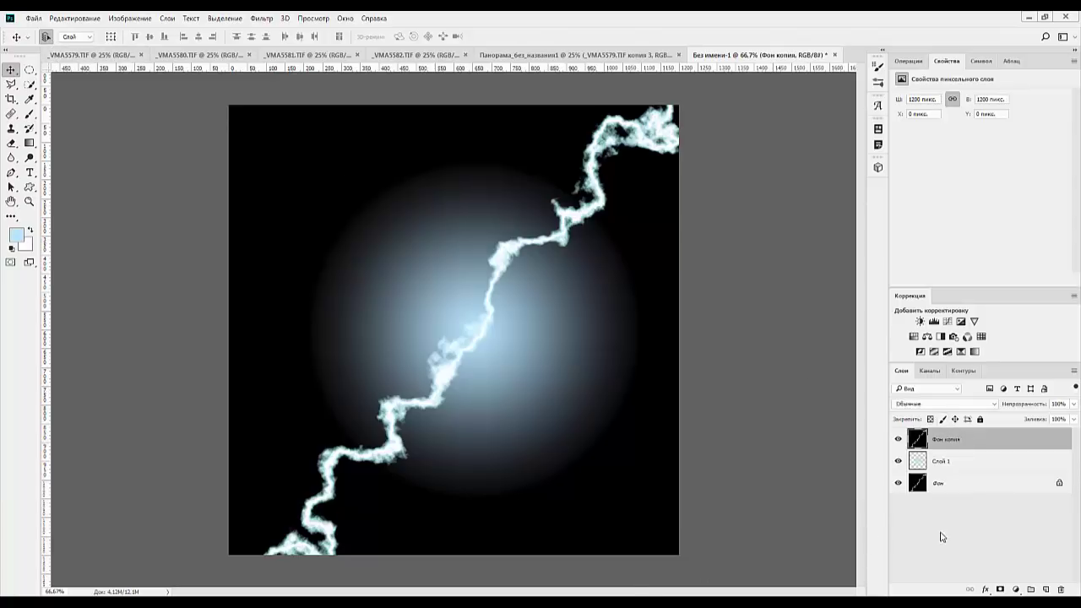
pyautogui.click(942, 535)
pyautogui.click(957, 445)
pyautogui.press('alt')
pyautogui.hotkey('ctrl', 'alt', 'shift', 'e')
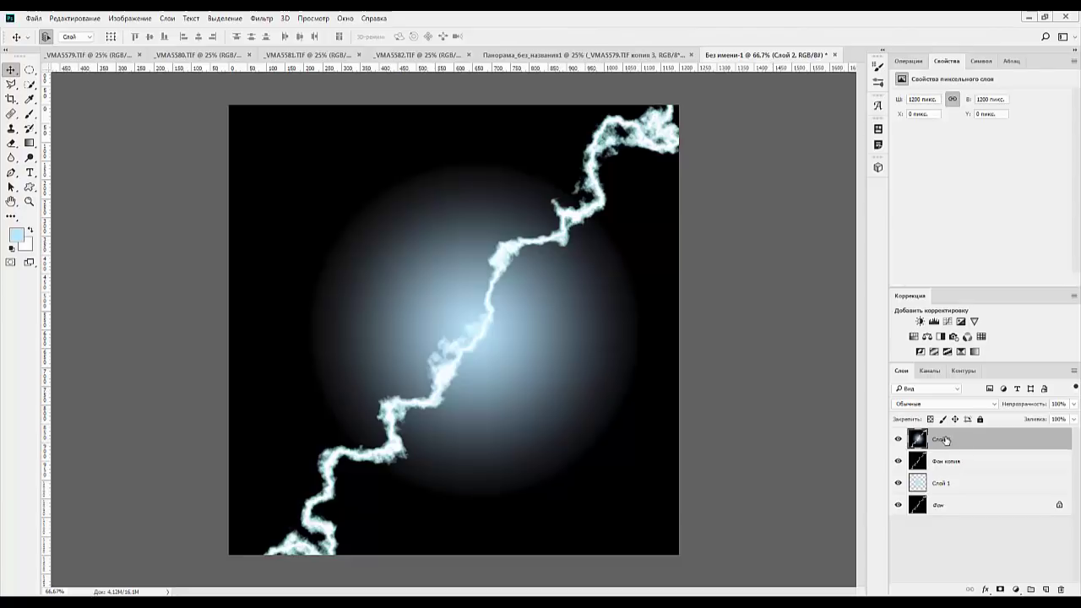
pyautogui.hotkey('ctrl', 'a')
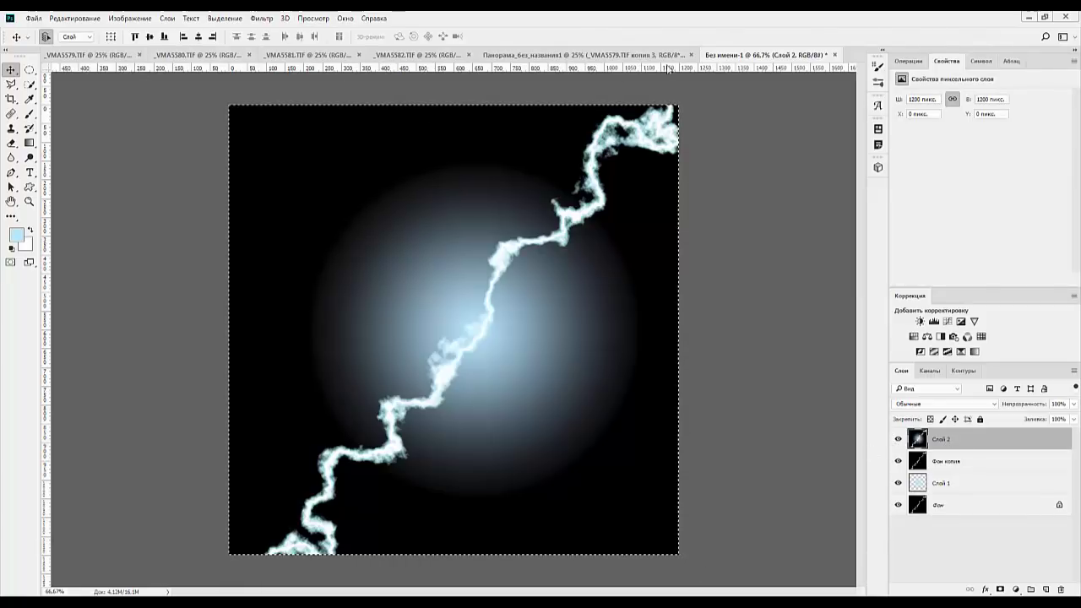
pyautogui.click(597, 55)
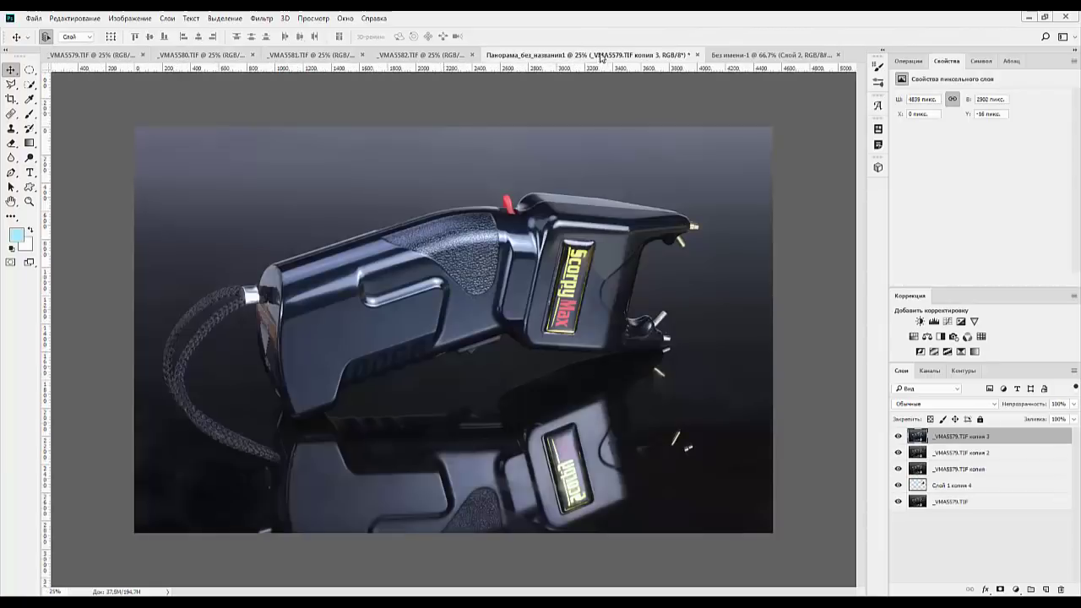
pyautogui.press('F10')
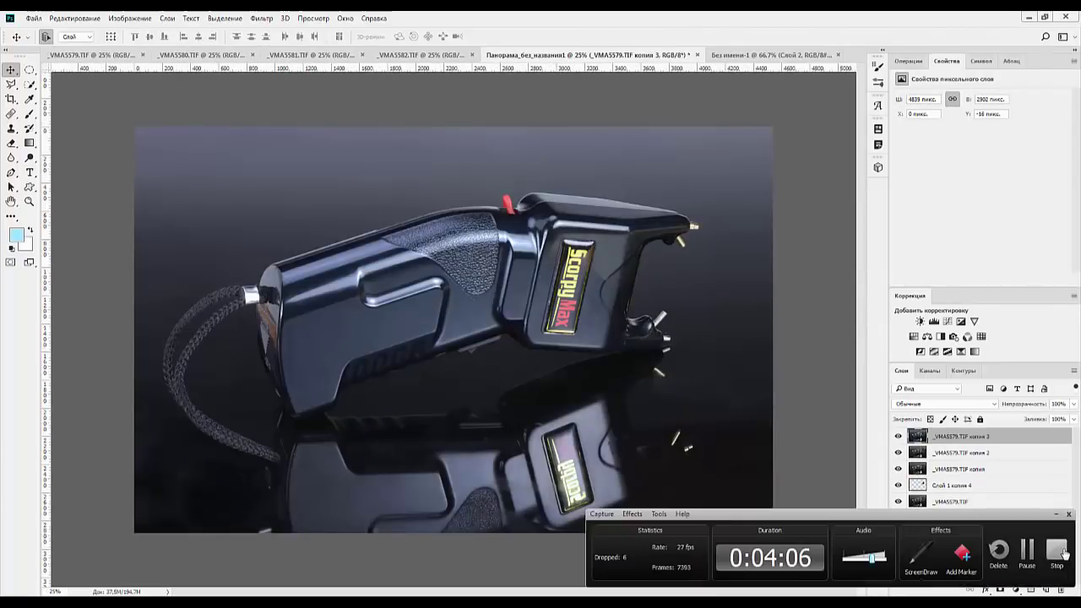
pyautogui.press('F10')
pyautogui.press('o')
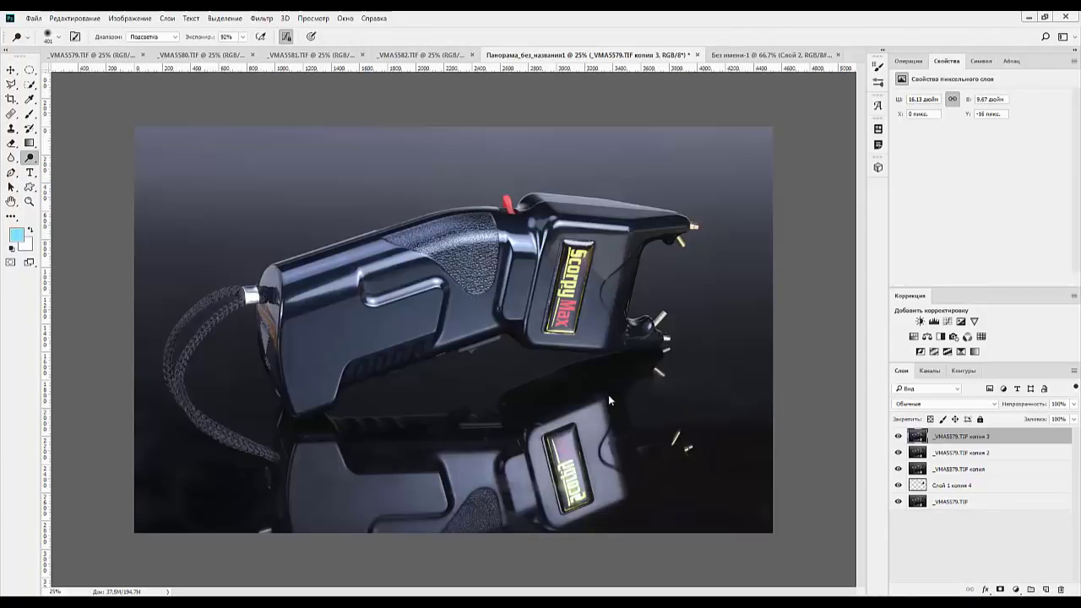
pyautogui.click(751, 58)
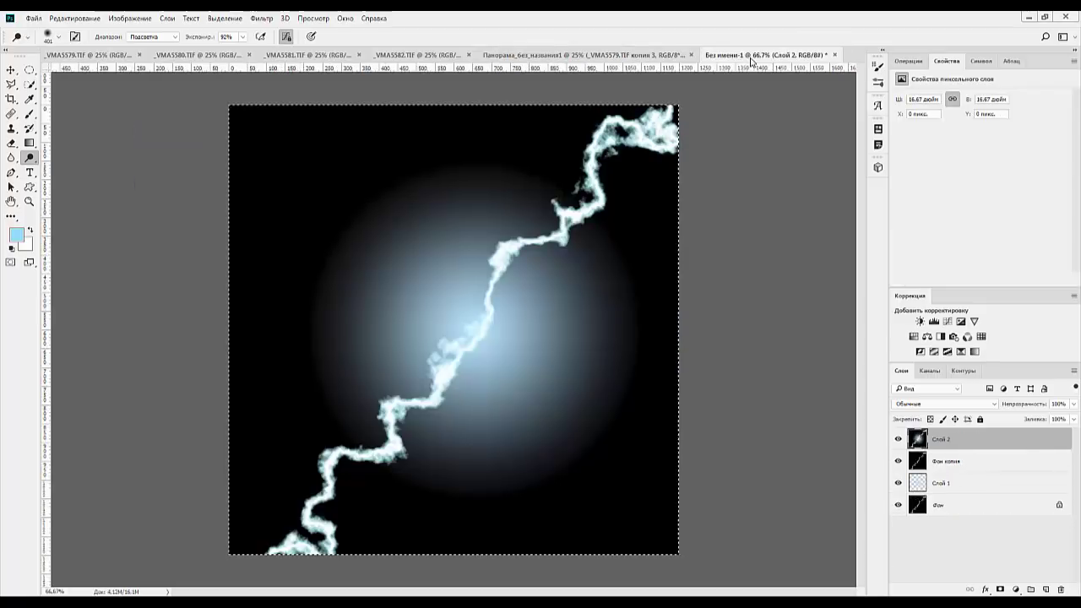
pyautogui.hotkey('ctrl', 's')
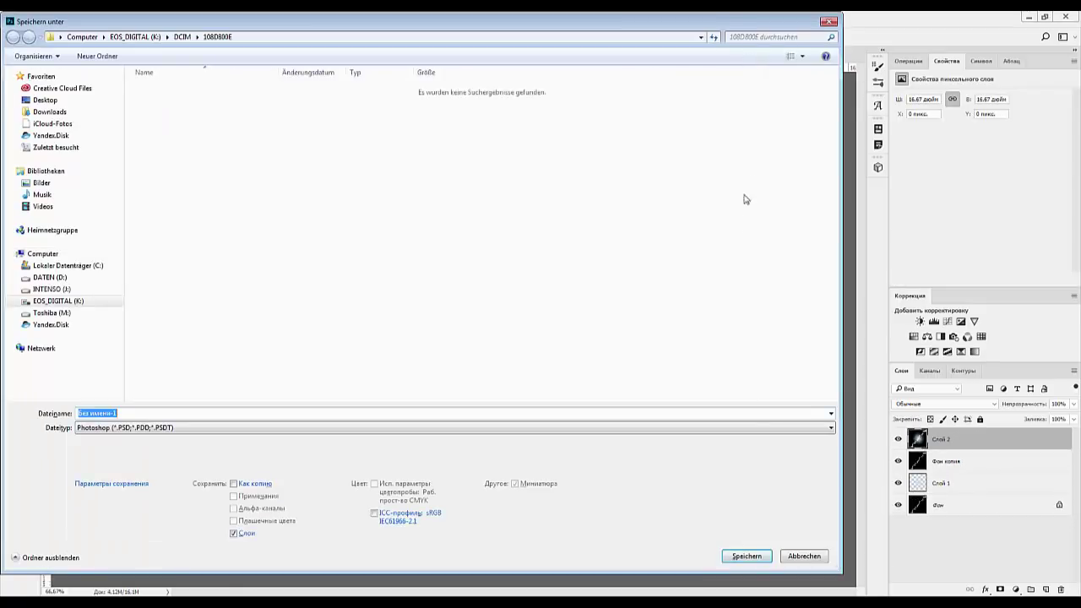
pyautogui.click(802, 555)
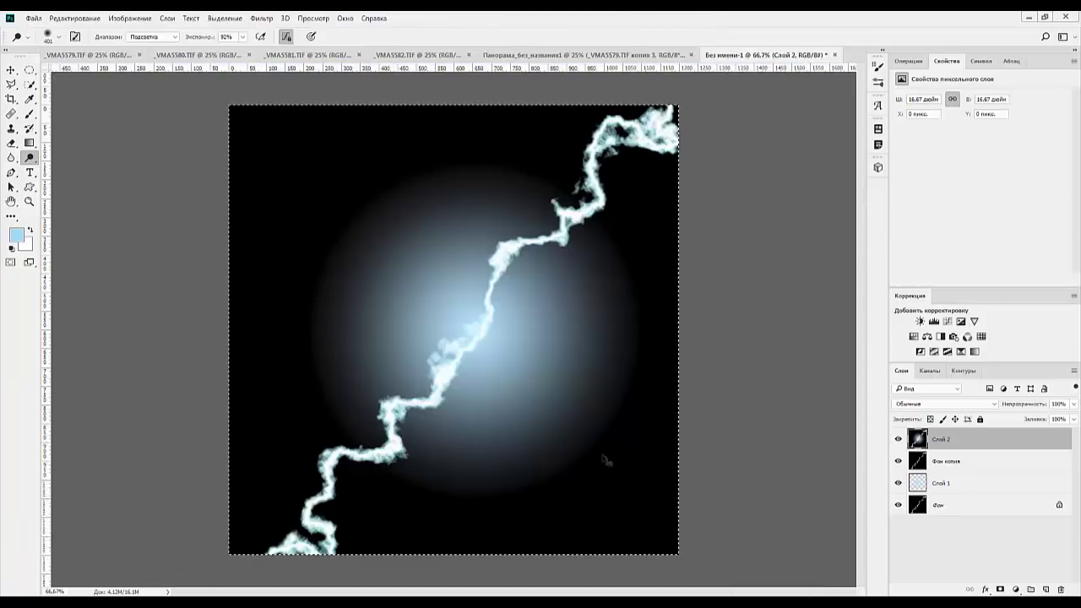
# Paste the merged lightning image into the stun gun document and scale and rotate it to fit between the upper and lower electrodes
pyautogui.click(574, 54)
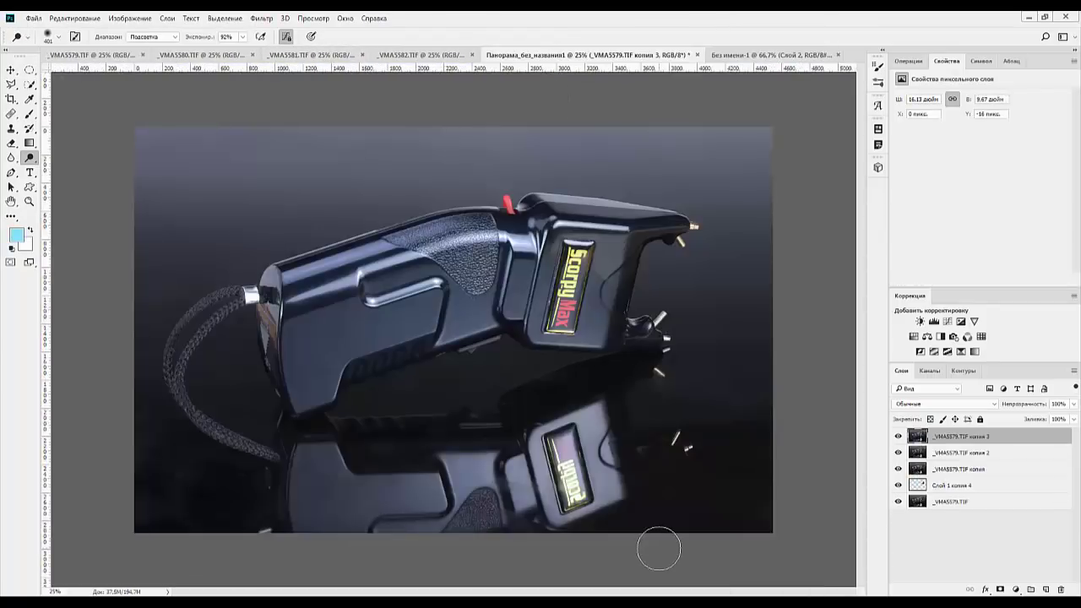
pyautogui.hotkey('ctrl', 'v')
pyautogui.hotkey('ctrl', 't')
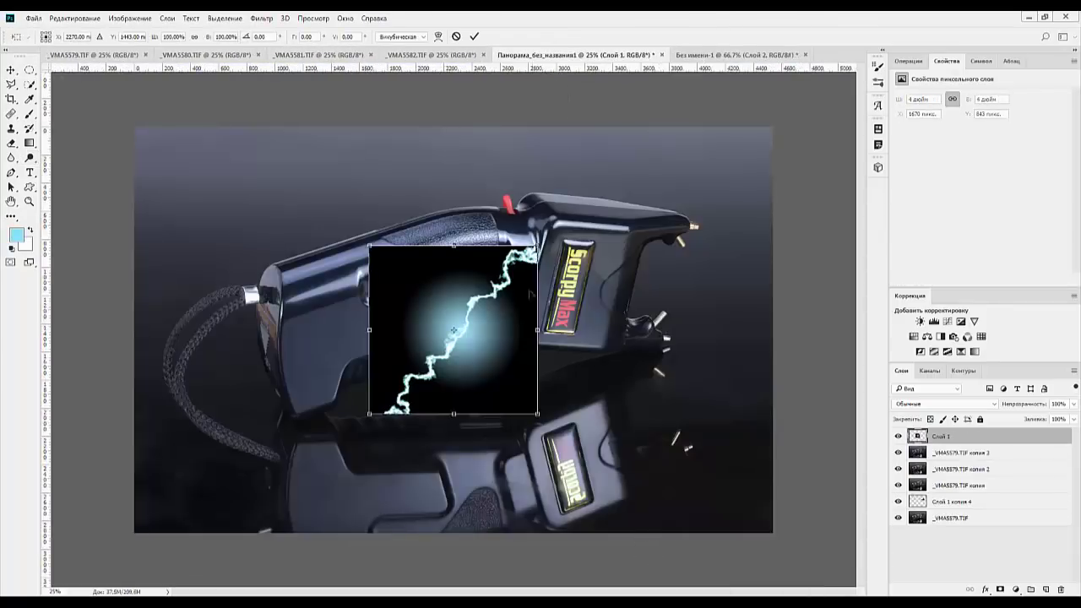
pyautogui.moveTo(537, 246); pyautogui.dragTo(460, 332)
pyautogui.moveTo(430, 371); pyautogui.dragTo(738, 241)
pyautogui.moveTo(684, 289); pyautogui.dragTo(662, 264)
pyautogui.press('Return')
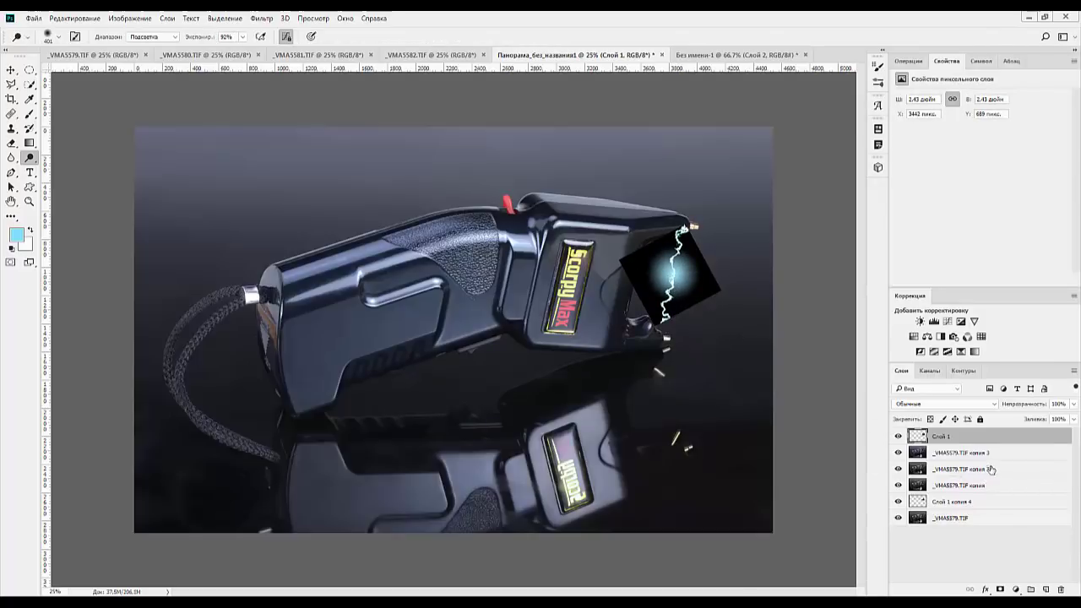
# Set the lightning layer's blending mode to Screen and move it to about X 3466 px and Y 722 px, between the electrode tips
pyautogui.click(907, 406)
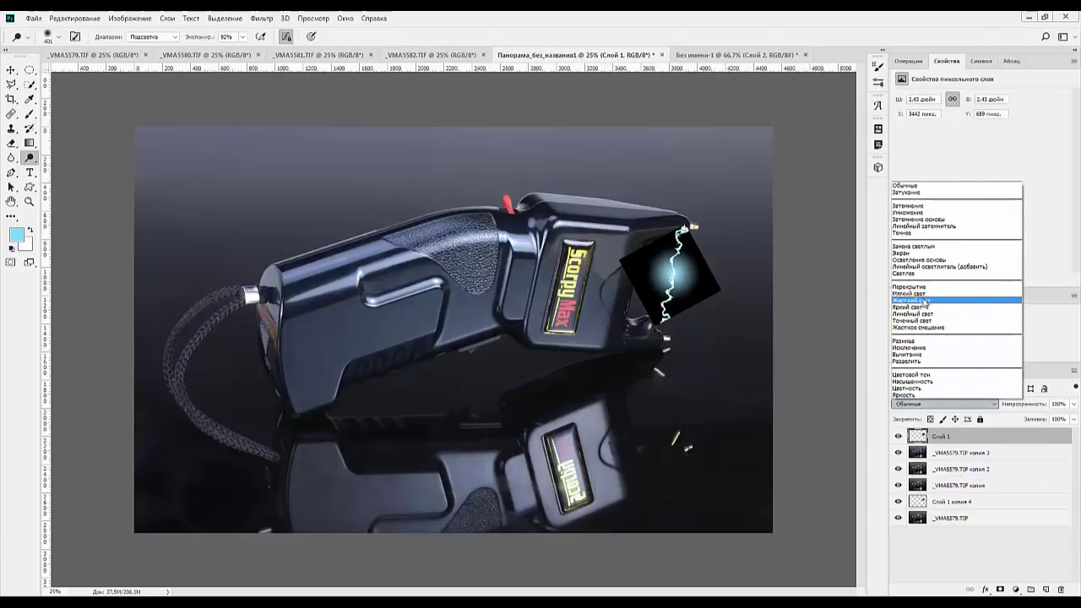
pyautogui.click(910, 254)
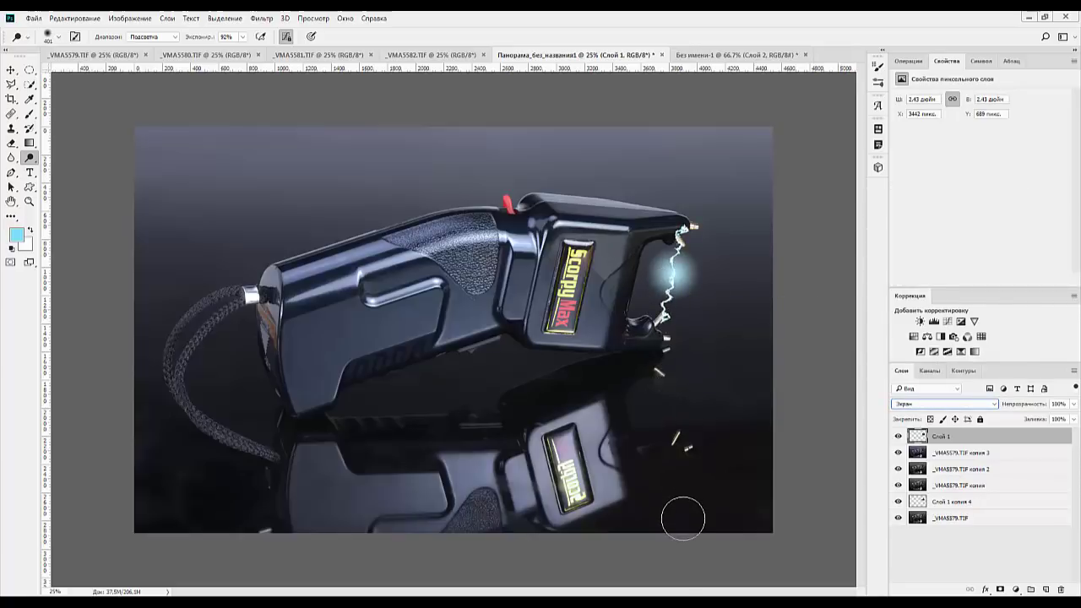
pyautogui.hotkey('ctrl', '+')
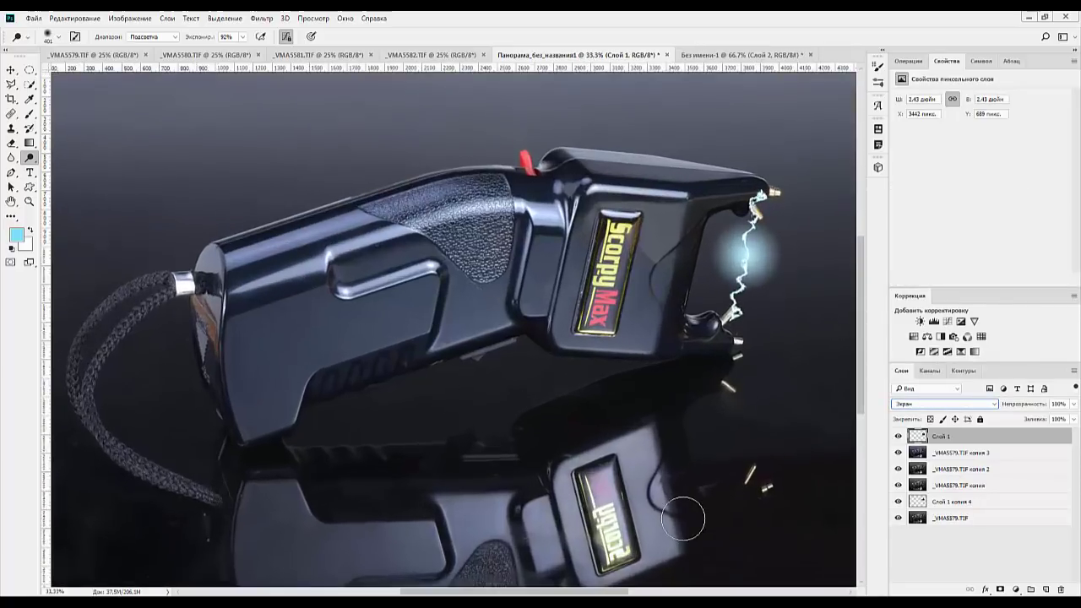
pyautogui.click(11, 71)
pyautogui.moveTo(744, 251); pyautogui.dragTo(756, 269)
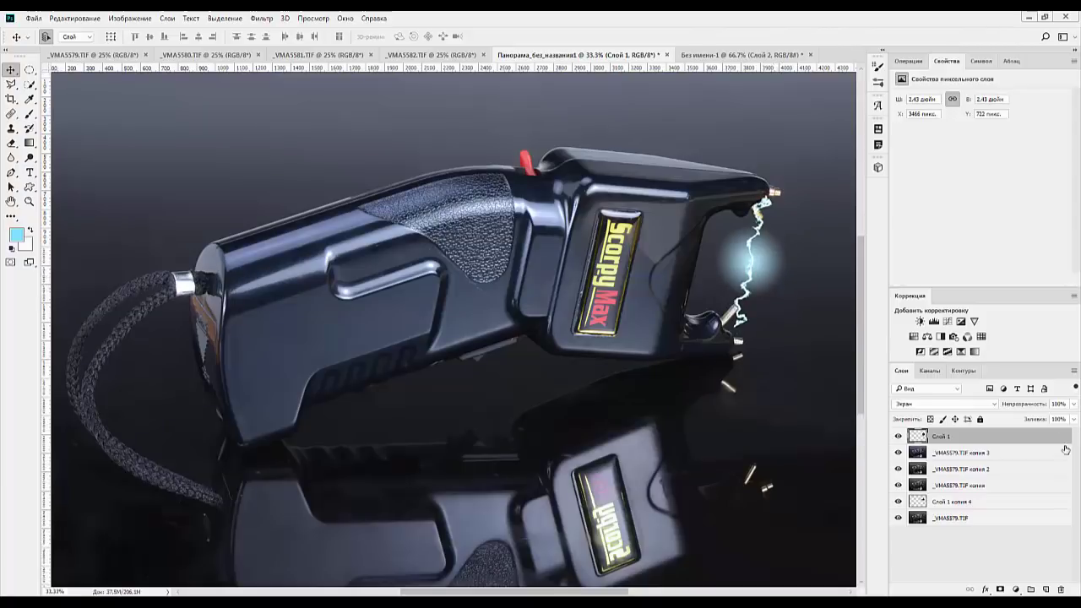
# Add a mask to the lightning layer and paint on it with black (000000) to hide the bolt ends beyond the electrode tips
pyautogui.click(999, 589)
pyautogui.click(30, 113)
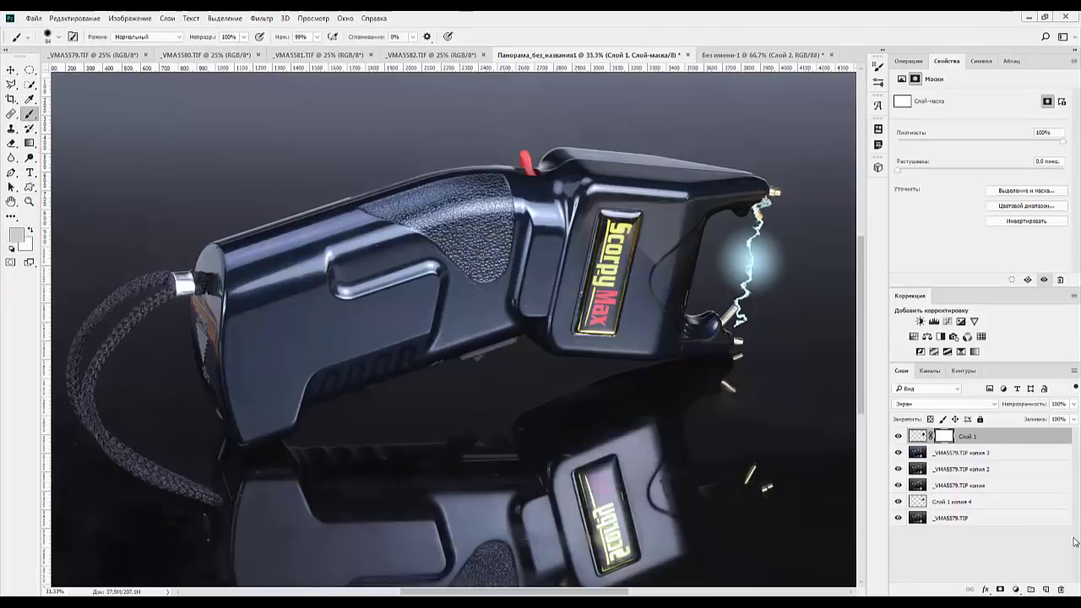
pyautogui.click(17, 235)
pyautogui.write('000000')
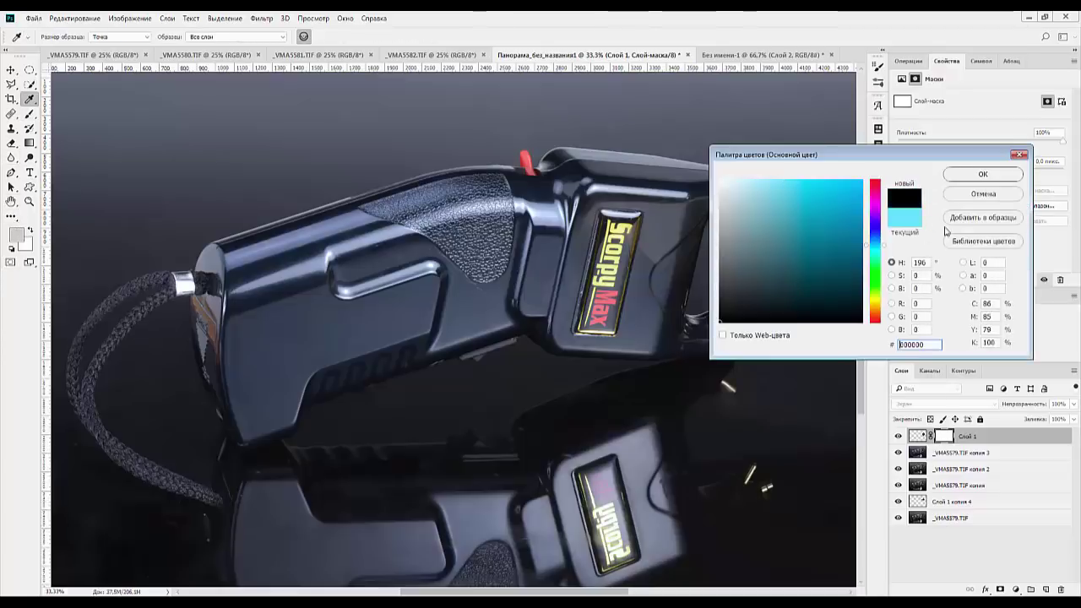
pyautogui.click(964, 175)
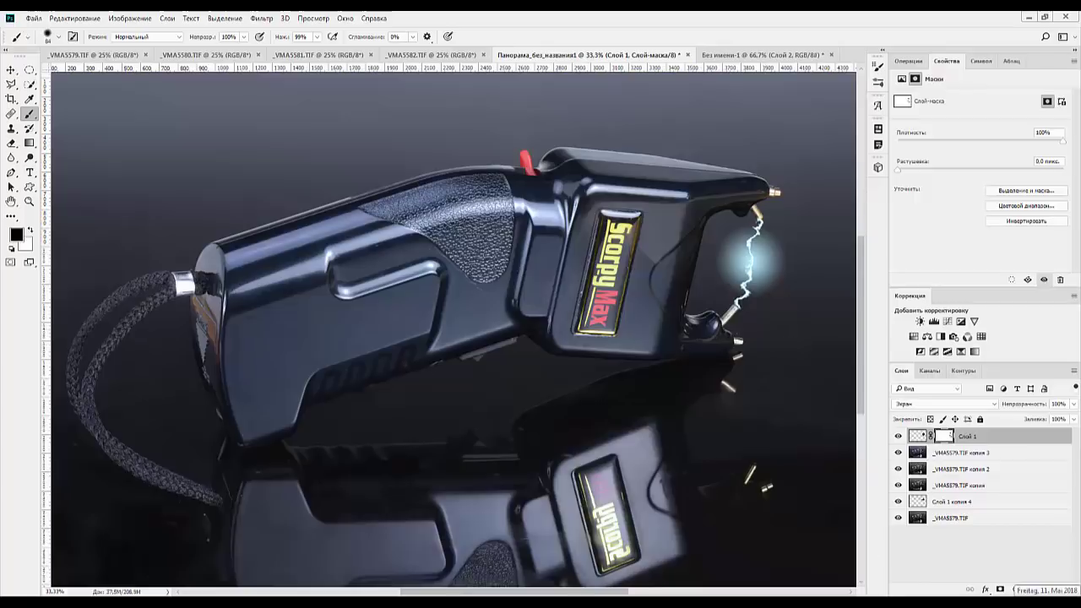
# Create a new layer above the lightning and draw a light-blue radial gradient glow about 2.32 inches wide over the bolt
pyautogui.click(979, 438)
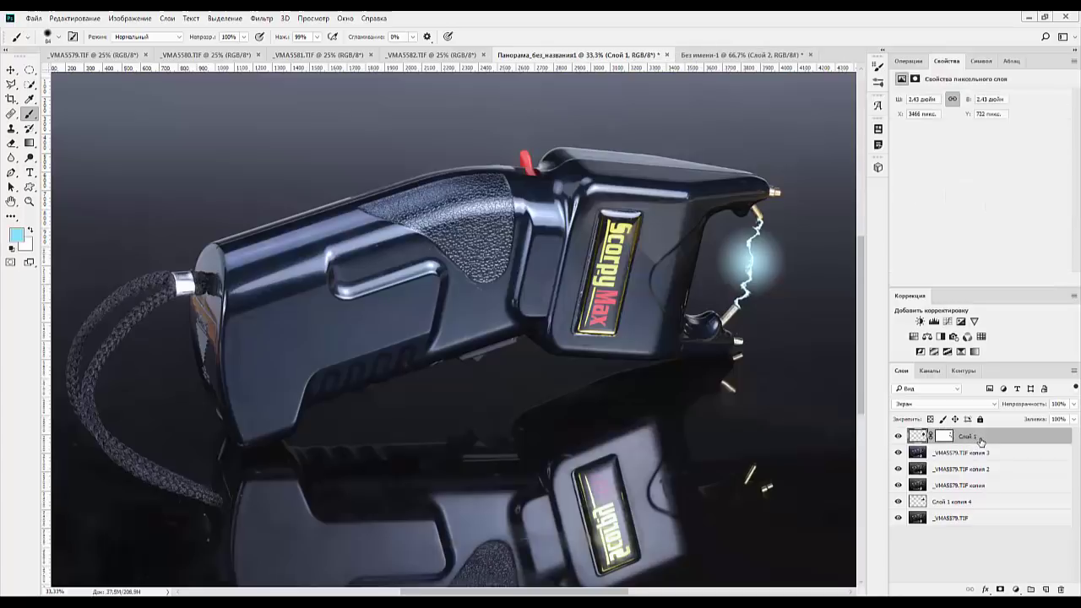
pyautogui.click(1049, 589)
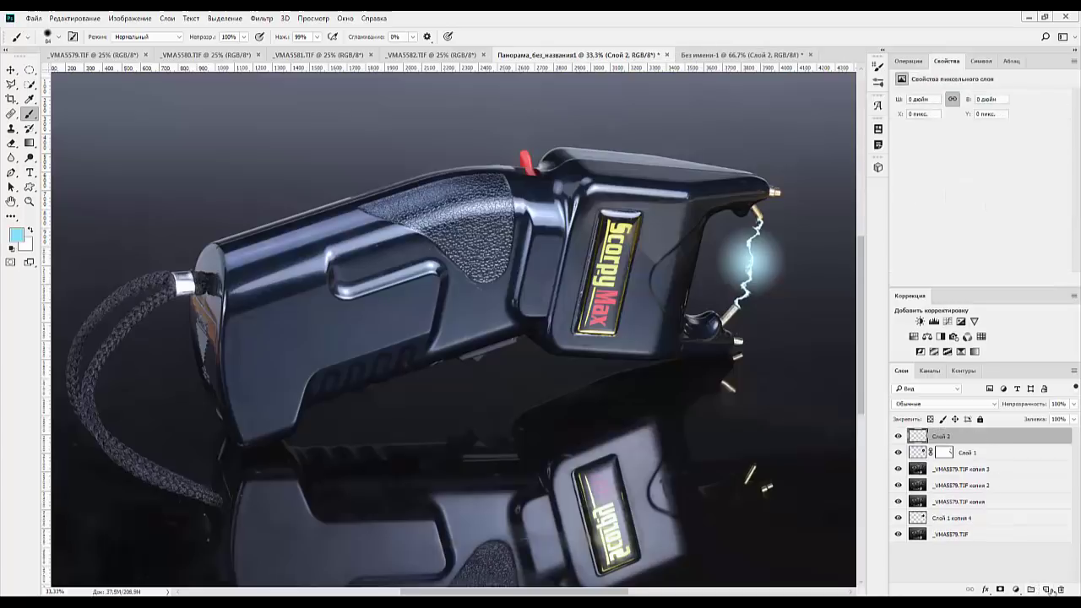
pyautogui.click(29, 143)
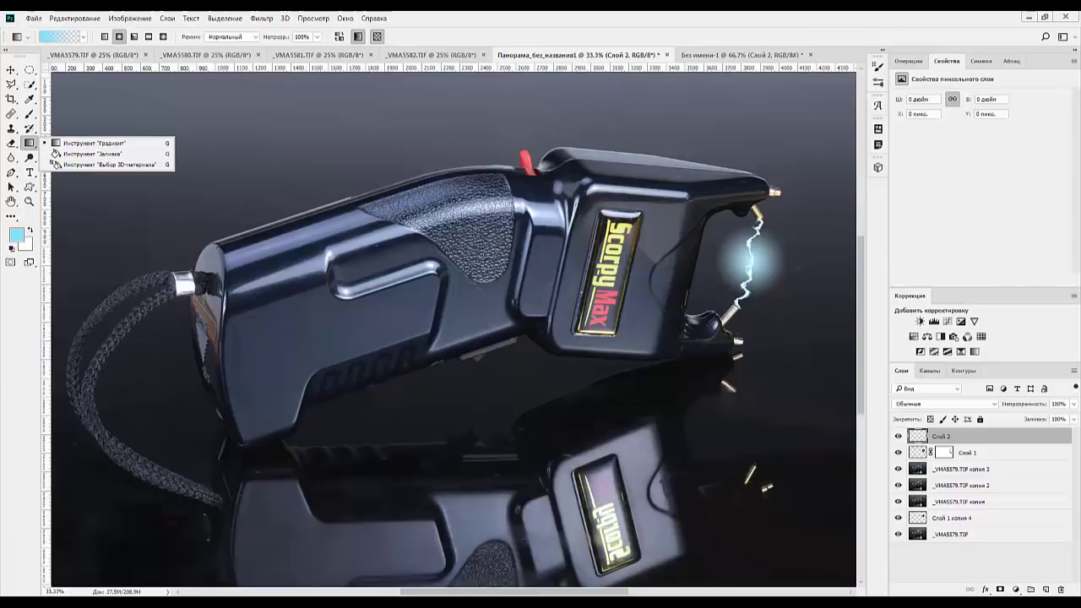
pyautogui.moveTo(737, 263); pyautogui.dragTo(788, 305)
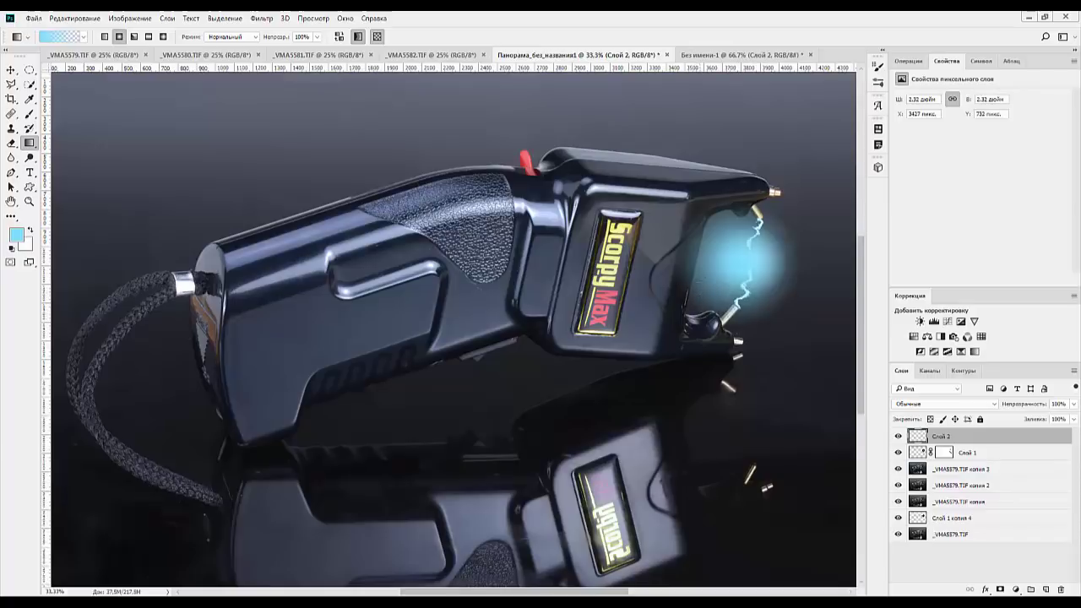
# Try the Screen and Hard Light blending modes on the new glow layer and check the effect on the whole image
pyautogui.click(939, 405)
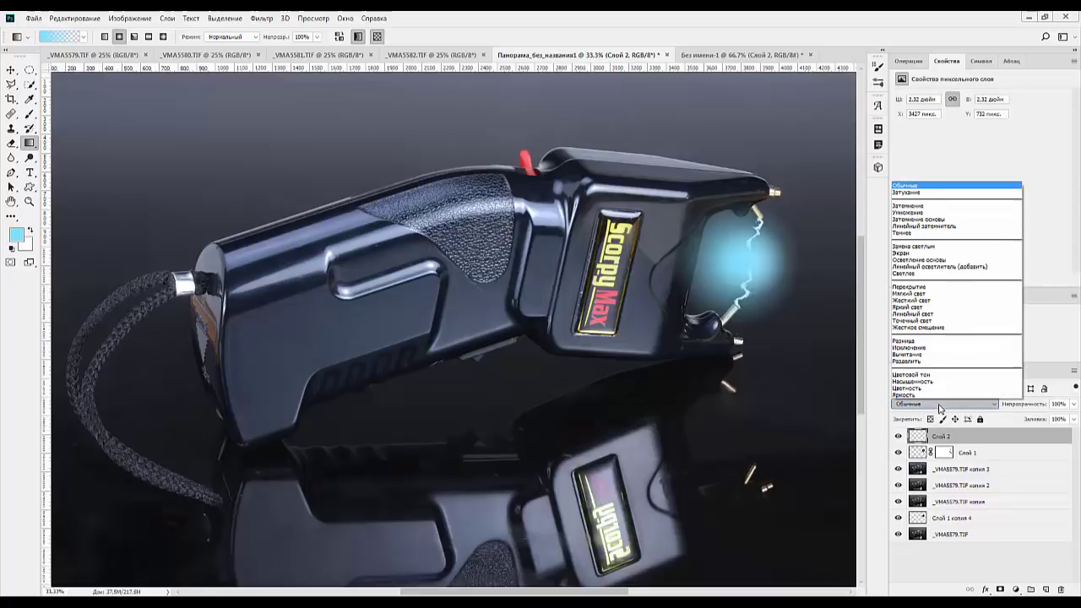
pyautogui.click(912, 254)
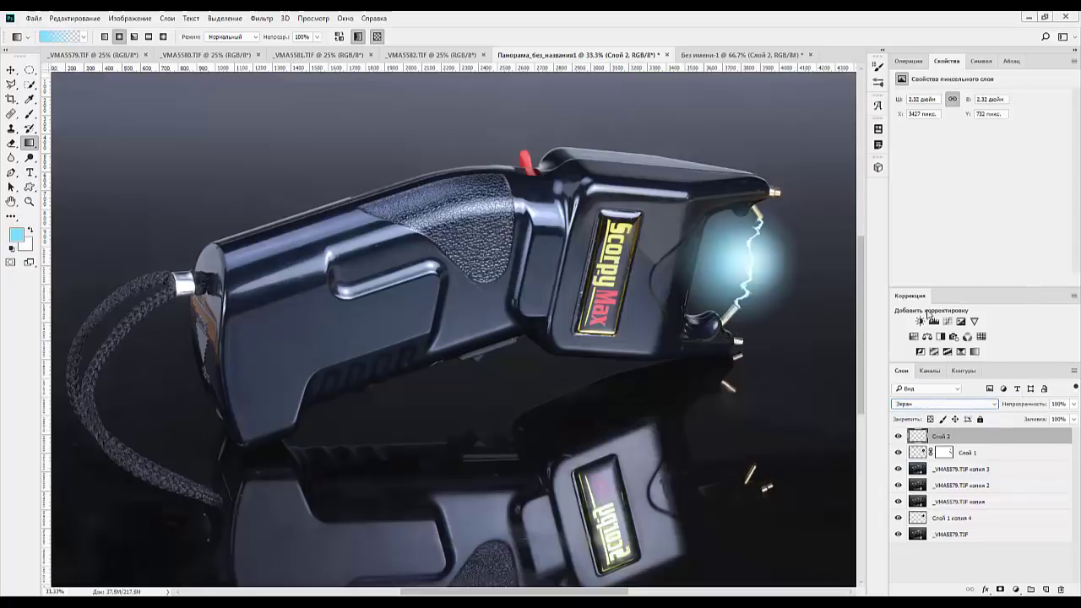
pyautogui.click(924, 409)
pyautogui.click(923, 408)
pyautogui.click(923, 409)
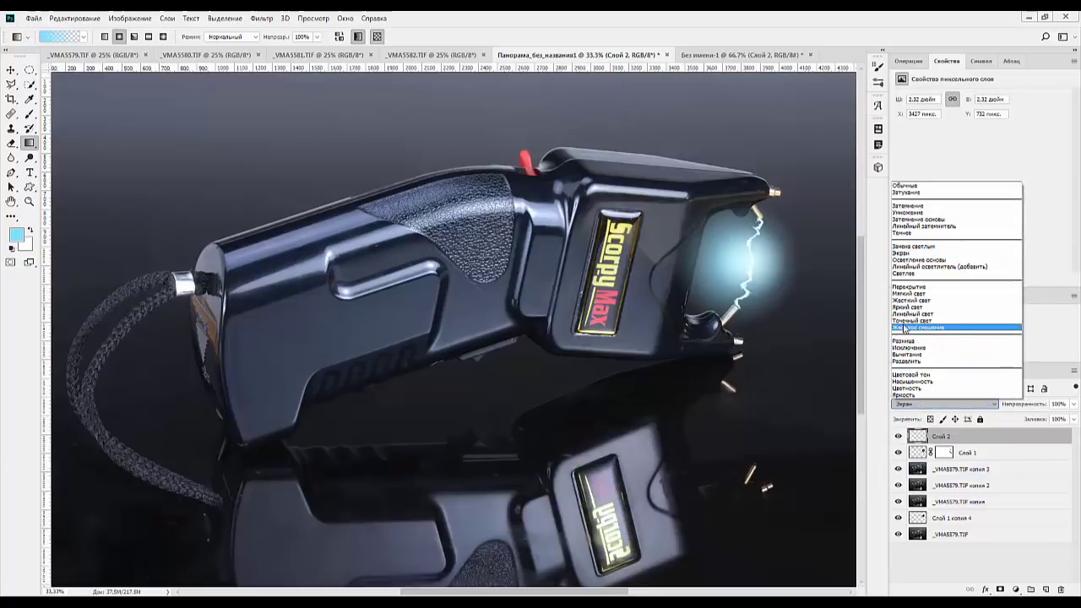
pyautogui.click(916, 301)
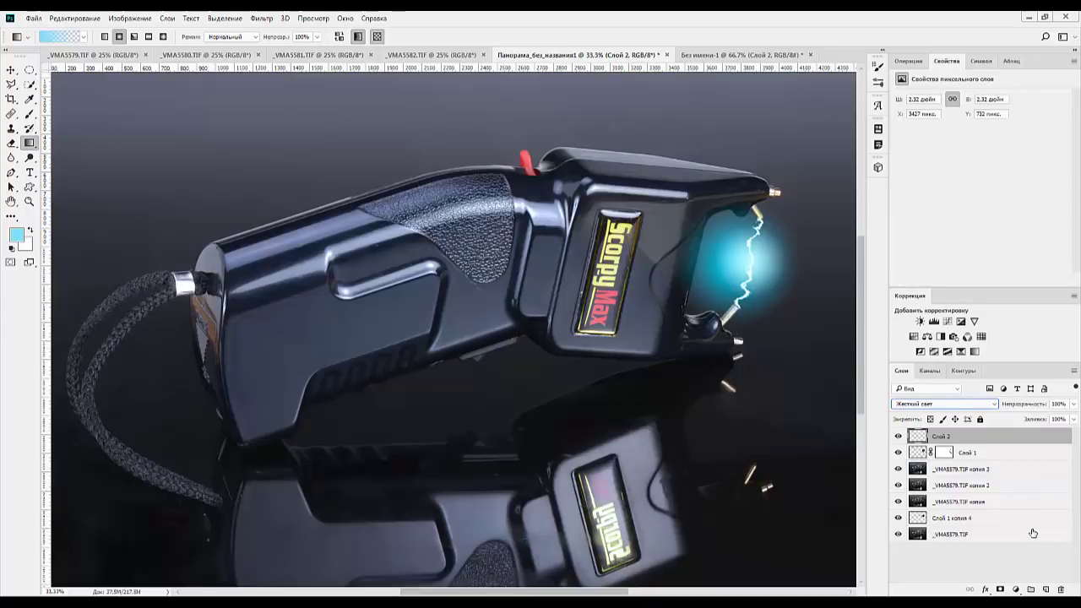
pyautogui.hotkey('ctrl', '-')
pyautogui.hotkey('ctrl', '-')
pyautogui.hotkey('ctrl', '-')
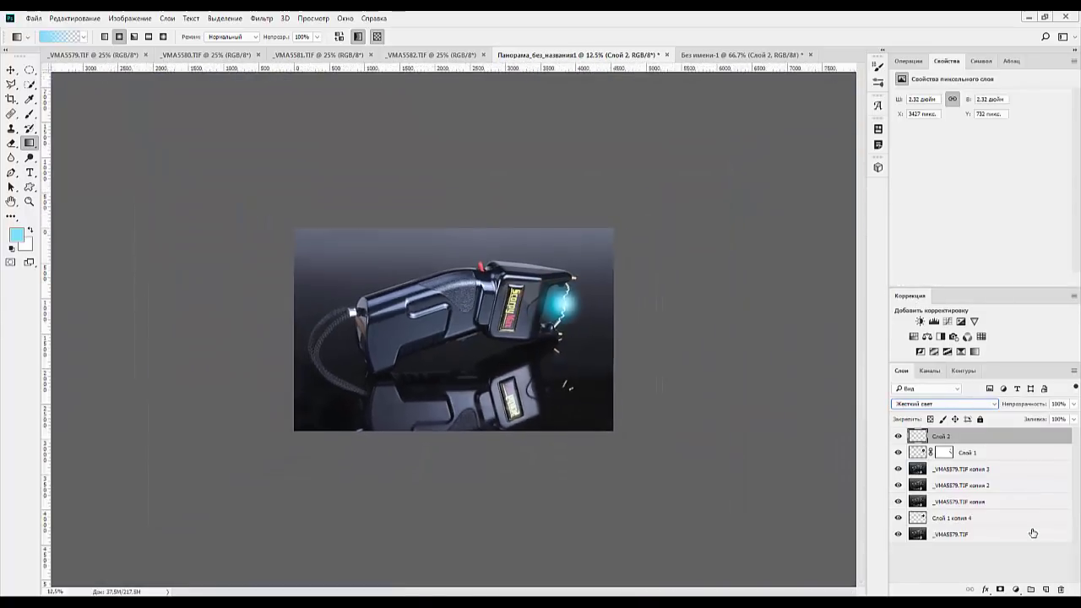
pyautogui.hotkey('ctrl', '+')
pyautogui.hotkey('ctrl', '+')
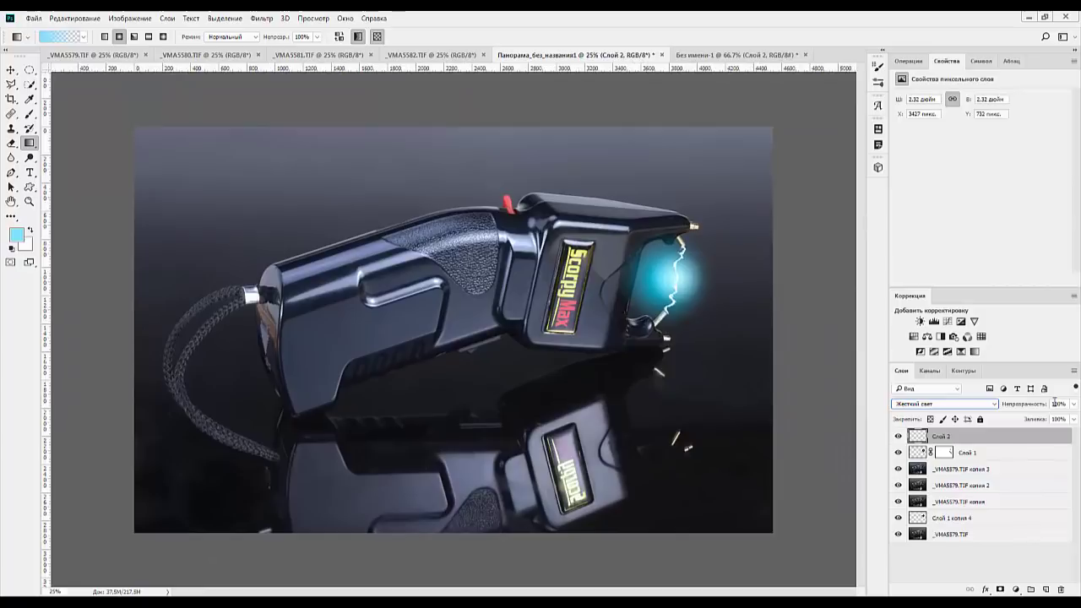
# Try the Lighter Color blending mode on the glow layer and check the effect on the whole image
pyautogui.moveTo(1039, 404)
pyautogui.mouseDown()
pyautogui.moveTo(1021, 408)
pyautogui.moveTo(1057, 408)
pyautogui.mouseUp()
pyautogui.click(911, 406)
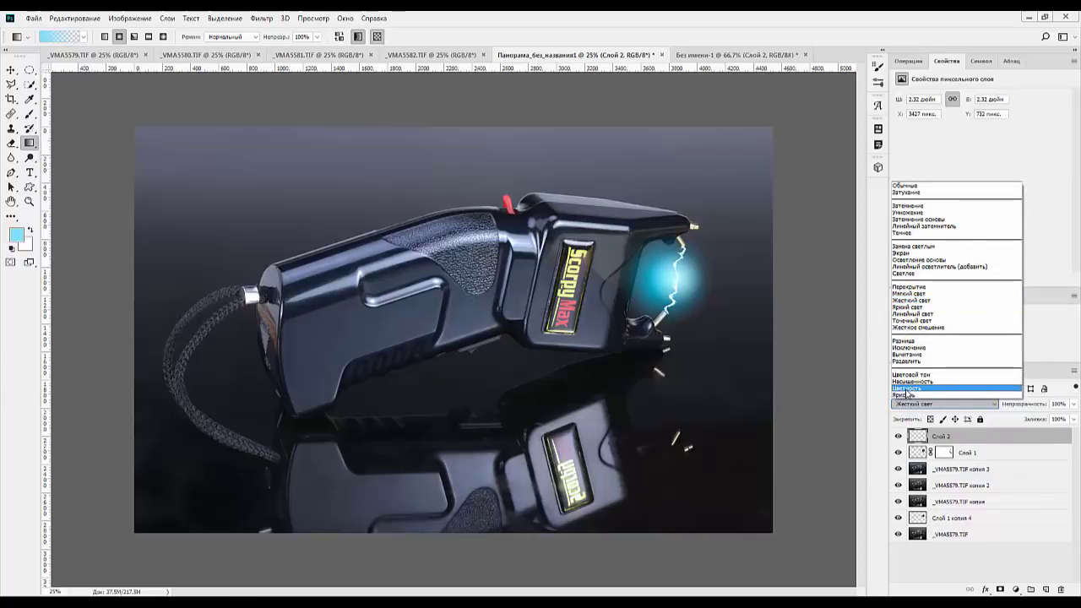
pyautogui.click(912, 274)
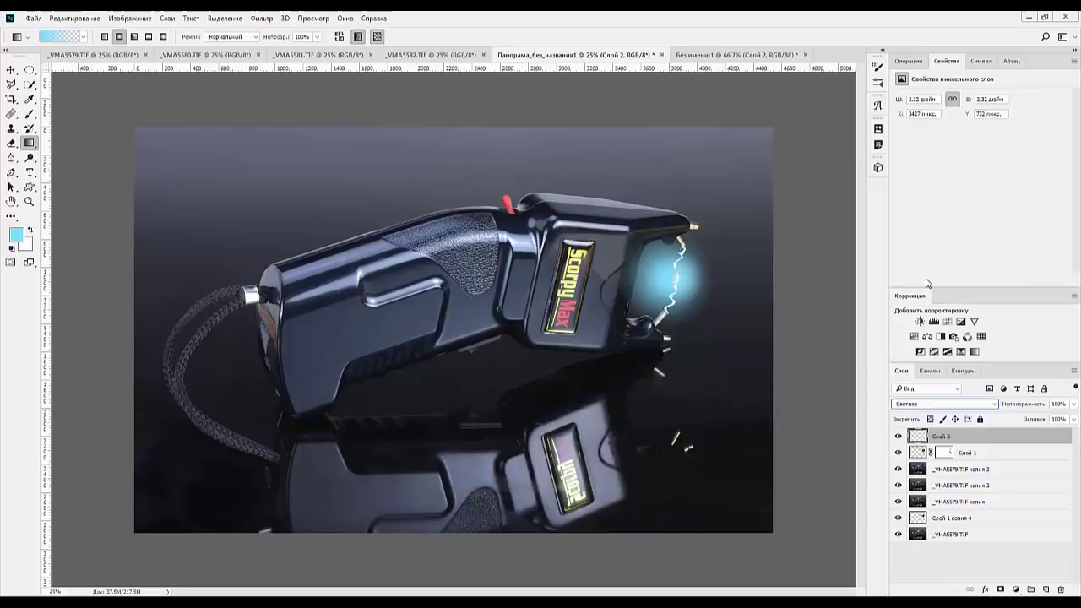
pyautogui.hotkey('ctrl', '-')
pyautogui.hotkey('ctrl', '-')
pyautogui.hotkey('ctrl', '-')
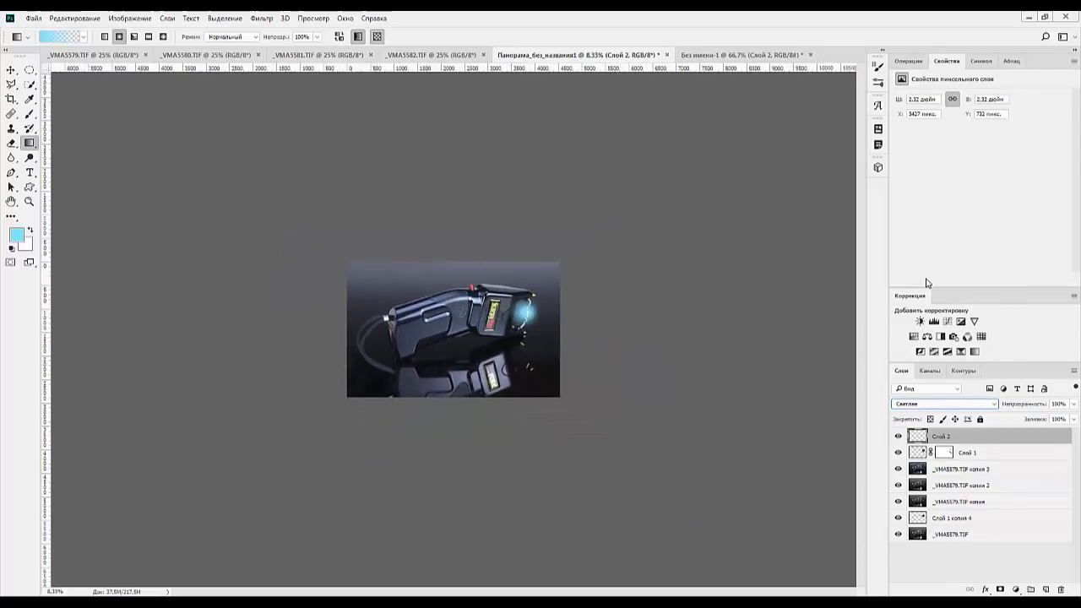
pyautogui.hotkey('ctrl', '+')
pyautogui.hotkey('ctrl', '+')
pyautogui.hotkey('ctrl', '+')
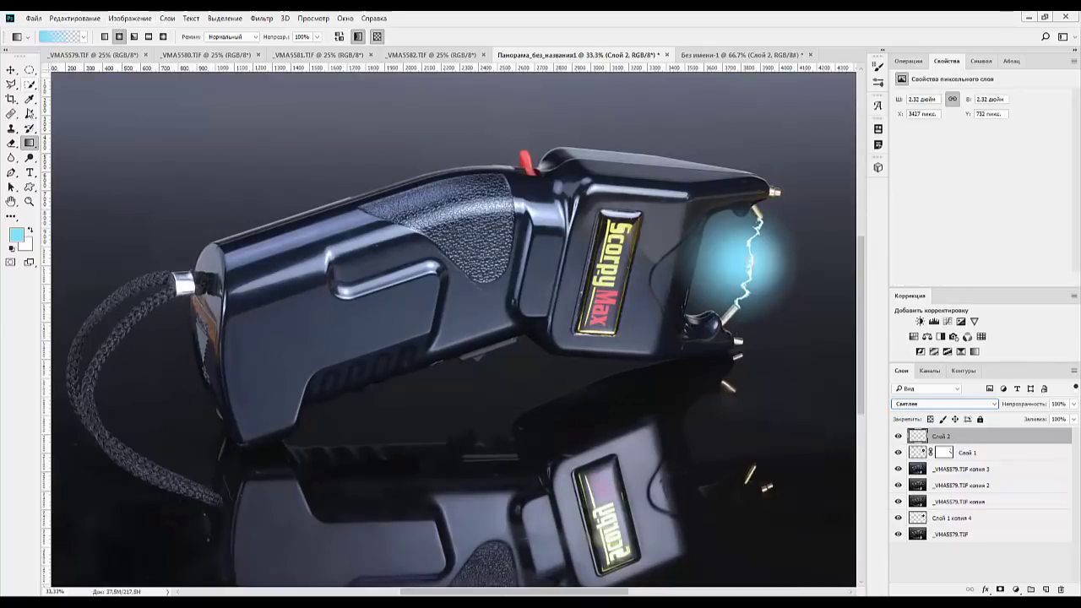
# Lighten the glow's centre around the bolt with the Dodge tool and set the glow layer's blending mode to Hard Light
pyautogui.rightClick(32, 159)
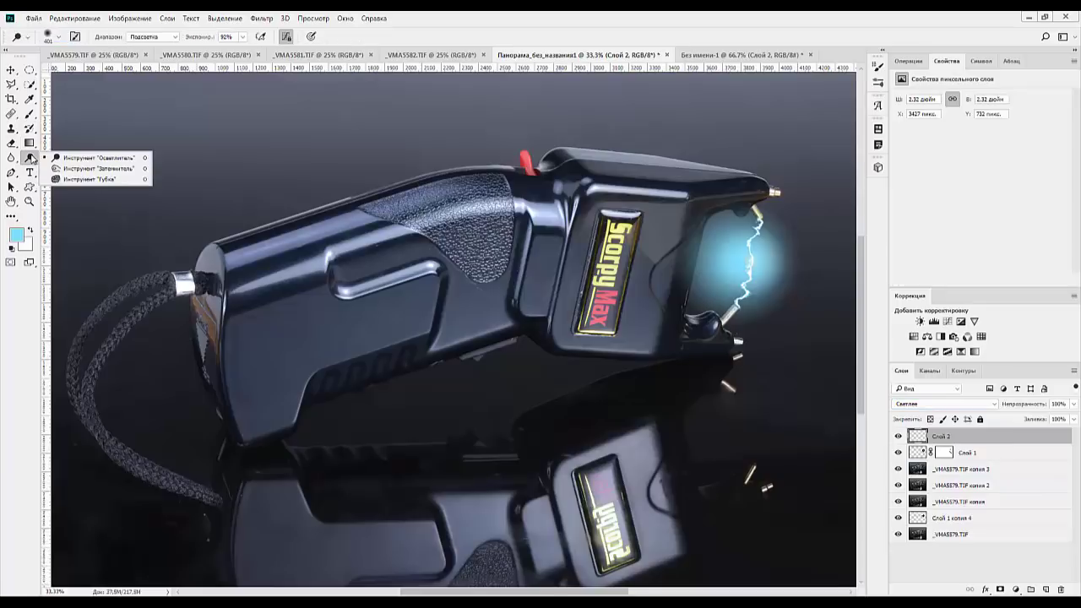
pyautogui.click(75, 156)
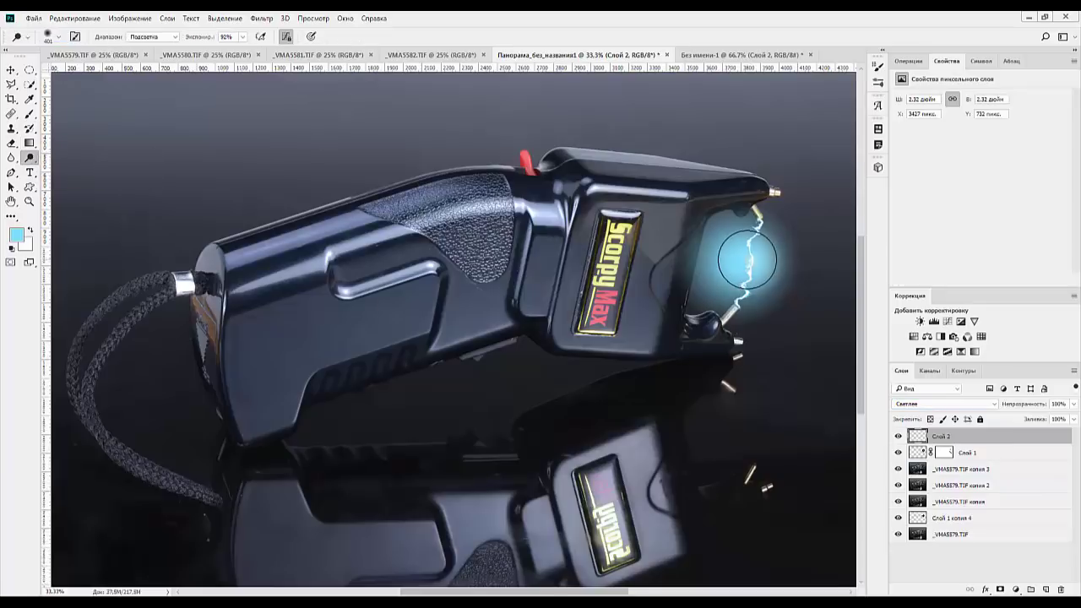
pyautogui.moveTo(747, 261); pyautogui.dragTo(748, 261)
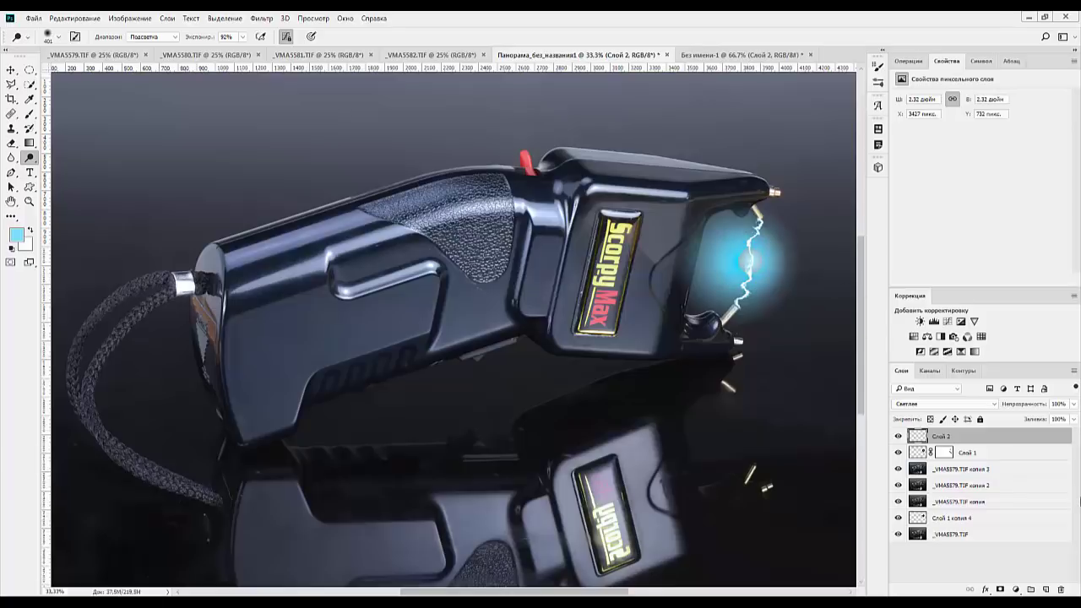
pyautogui.hotkey('shift', '+')
pyautogui.hotkey('shift', '+')
pyautogui.hotkey('shift', '+')
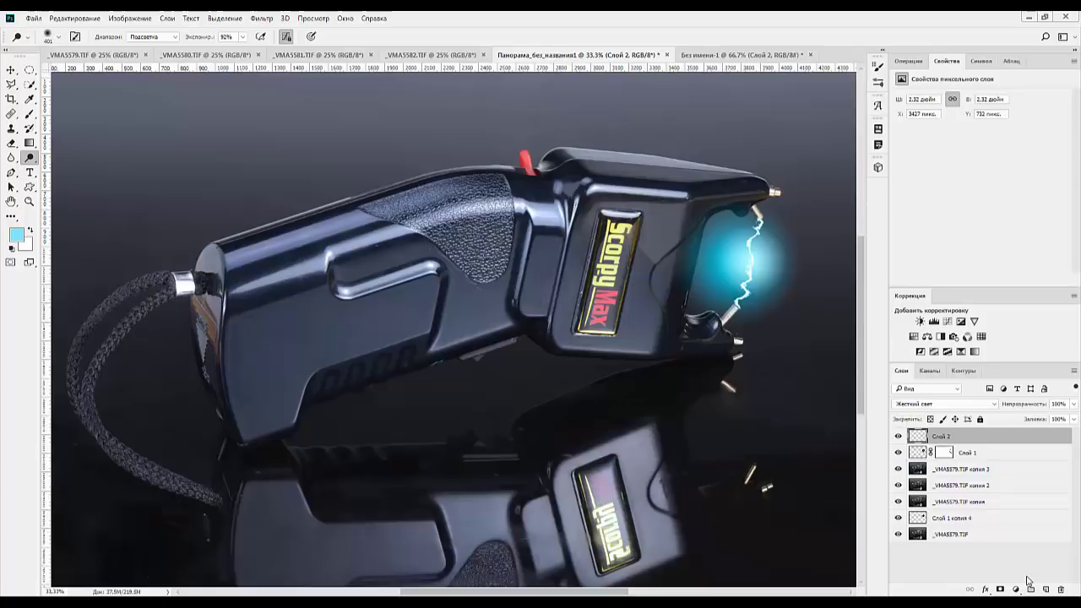
# Duplicate the glow layer and the masked lightning layer together
pyautogui.keyDown('shift'); pyautogui.click(984, 453); pyautogui.keyUp('shift')
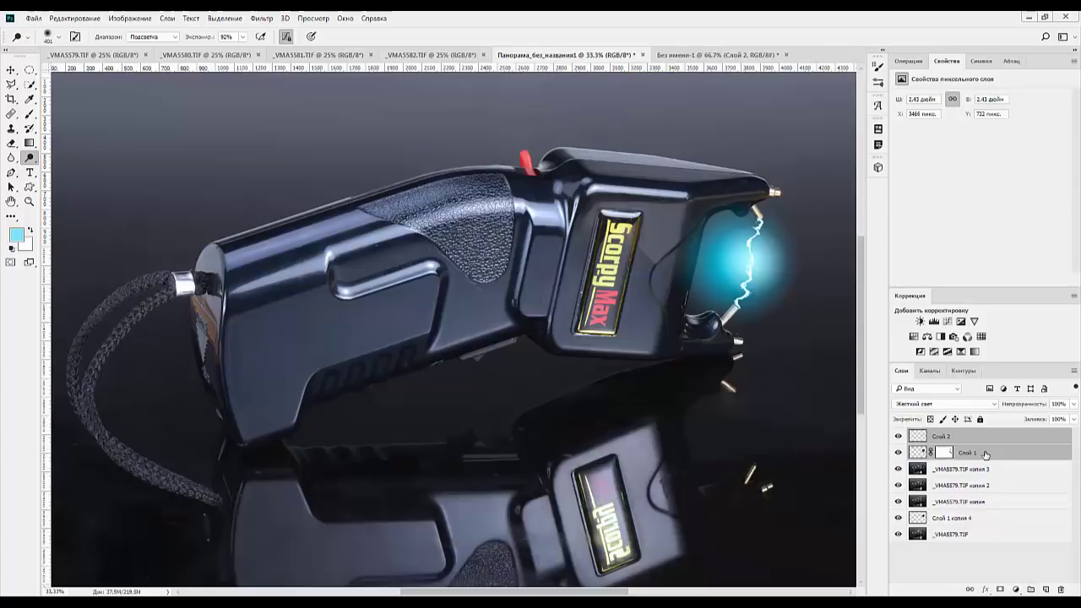
pyautogui.moveTo(988, 453); pyautogui.dragTo(1046, 589)
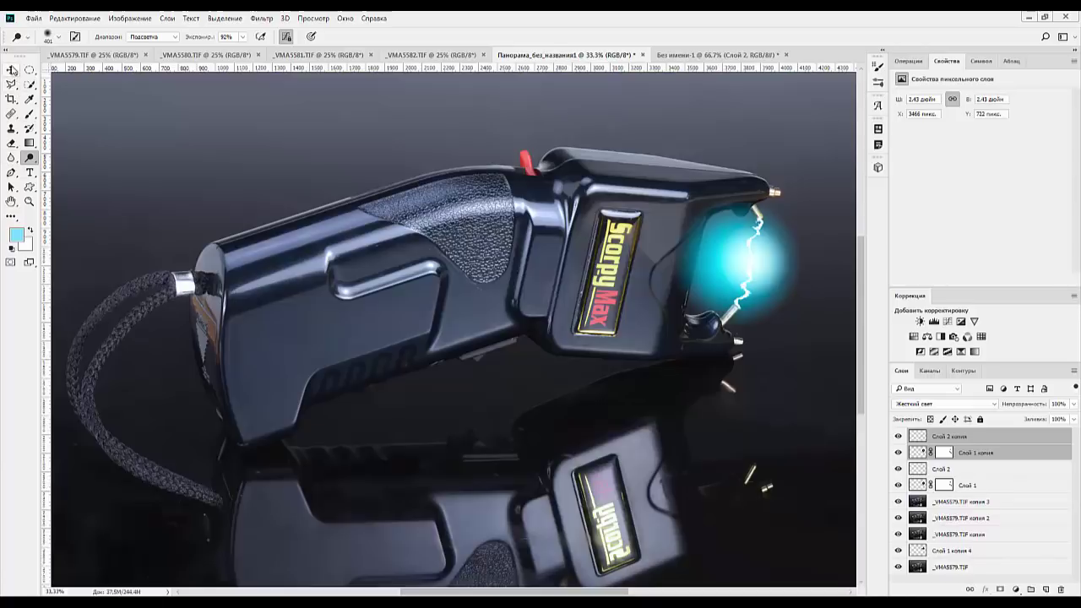
# Try placing another copy of the lightning and glow pair over the reflected electrodes, and delete that extra pair
pyautogui.click(11, 69)
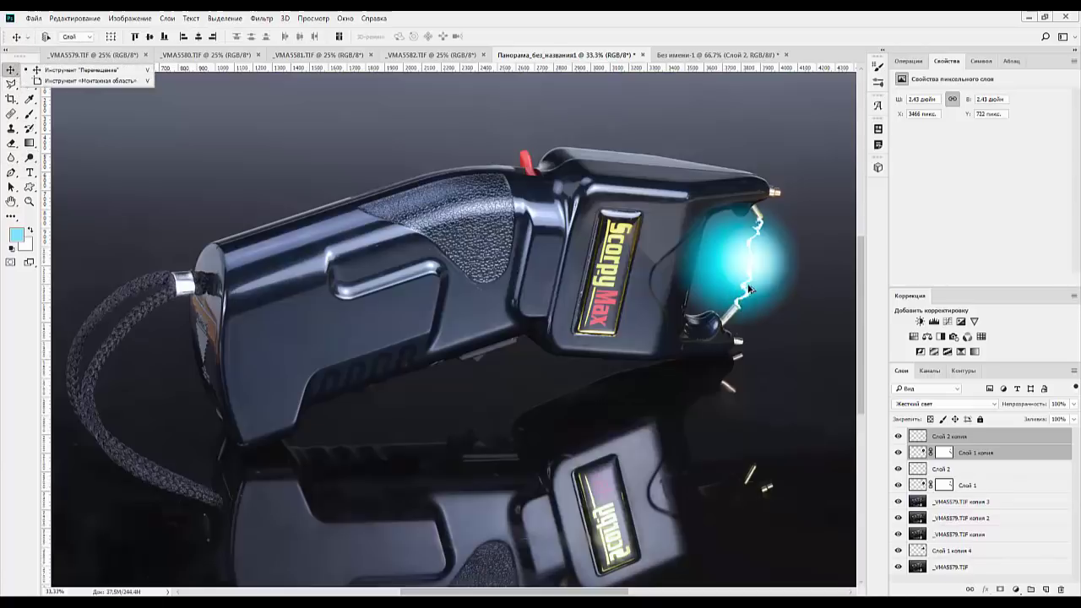
pyautogui.moveTo(751, 280); pyautogui.dragTo(755, 450)
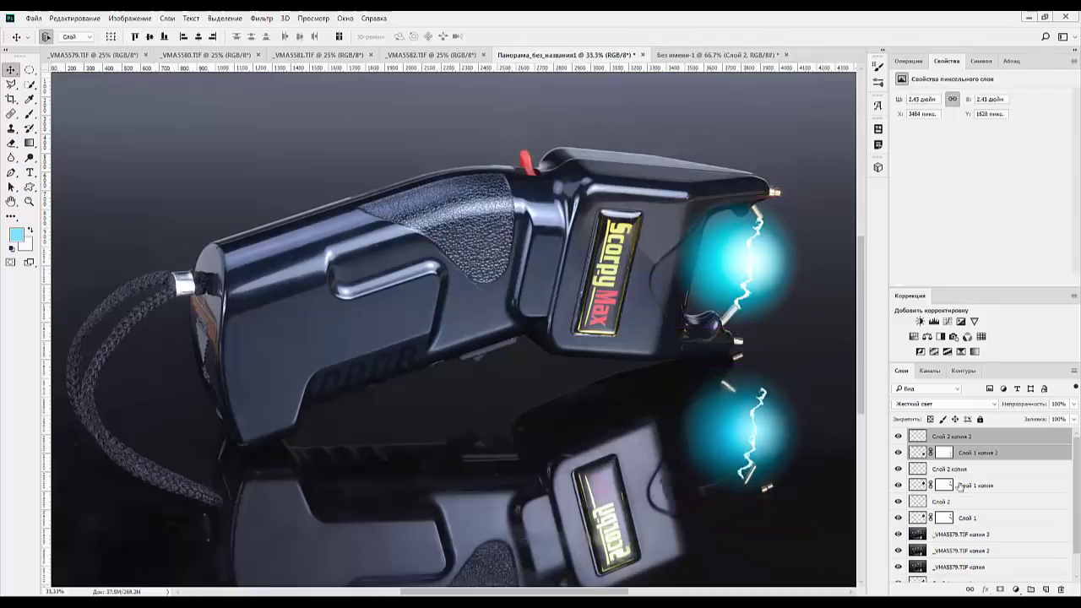
pyautogui.click(1004, 436)
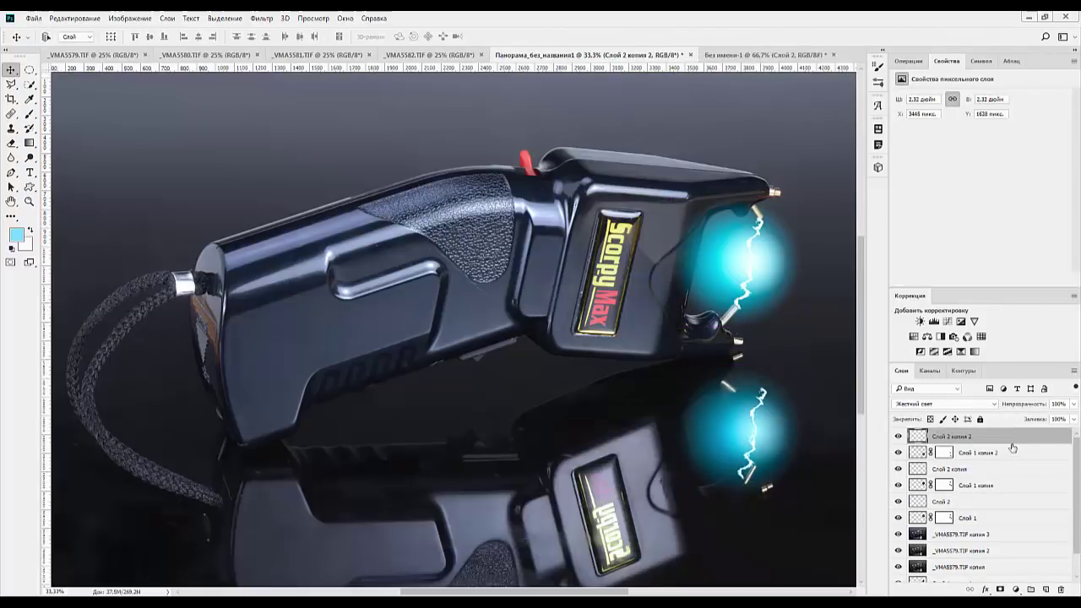
pyautogui.keyDown('shift'); pyautogui.click(1015, 453); pyautogui.keyUp('shift')
pyautogui.moveTo(1016, 453); pyautogui.dragTo(1061, 589)
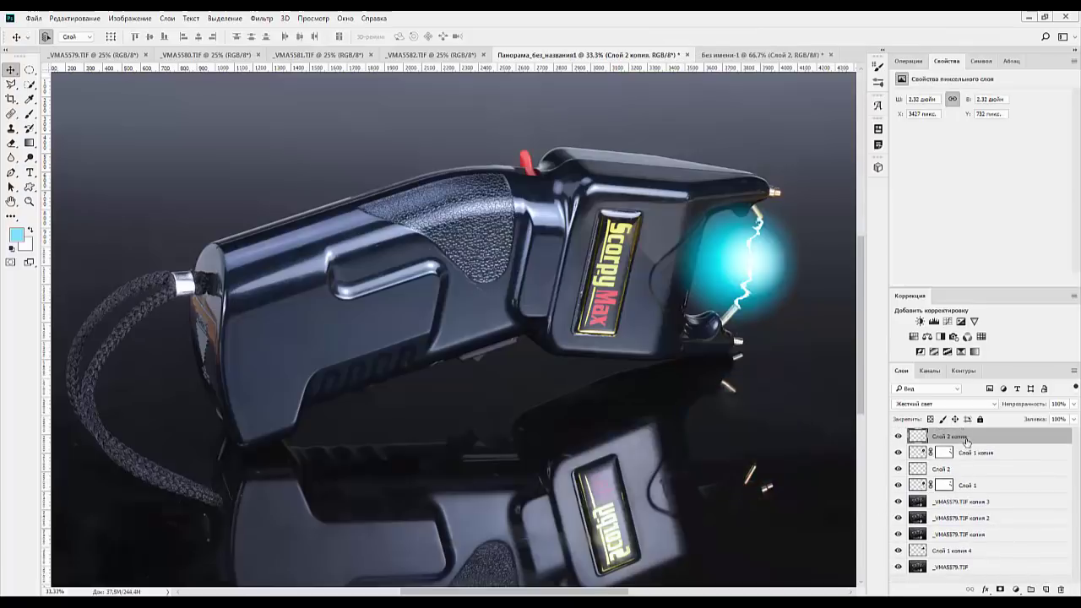
pyautogui.moveTo(759, 288); pyautogui.dragTo(783, 463)
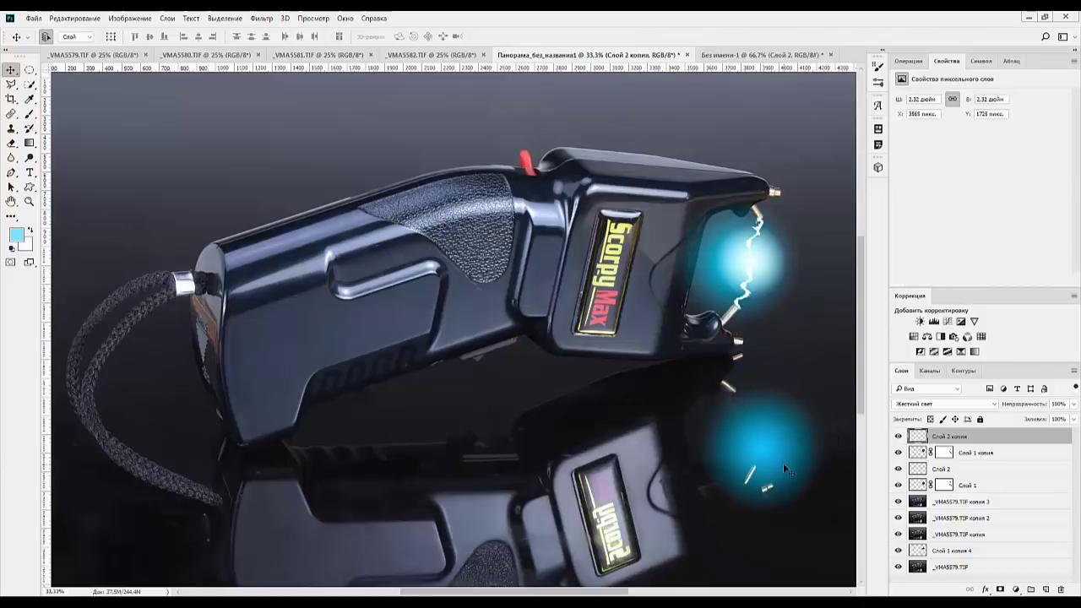
pyautogui.hotkey('ctrl', 'z')
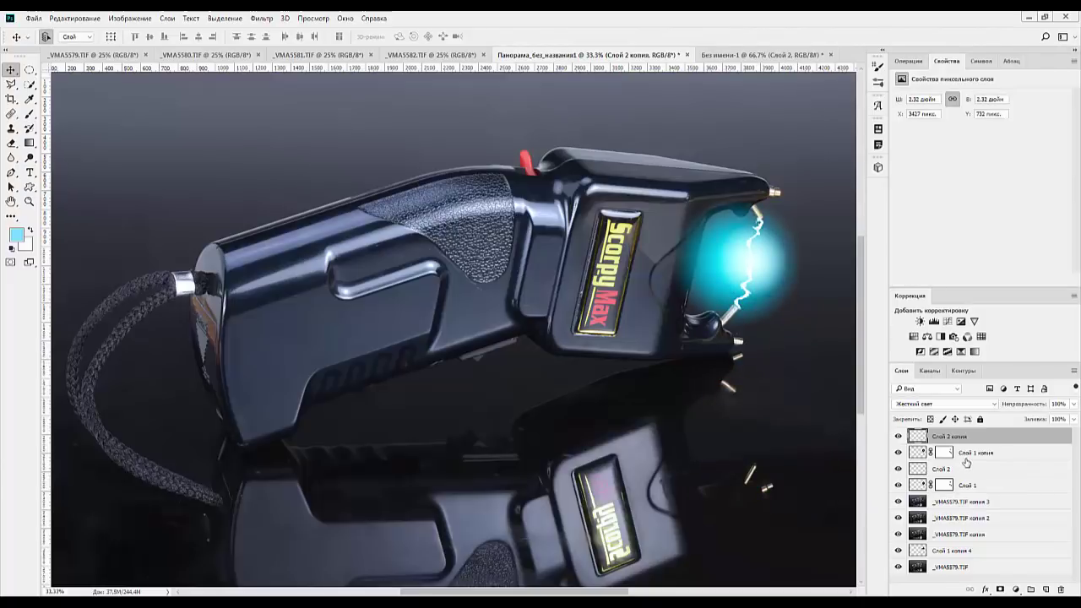
pyautogui.click(967, 453)
pyautogui.moveTo(753, 288); pyautogui.dragTo(753, 474)
pyautogui.hotkey('ctrl', 'z')
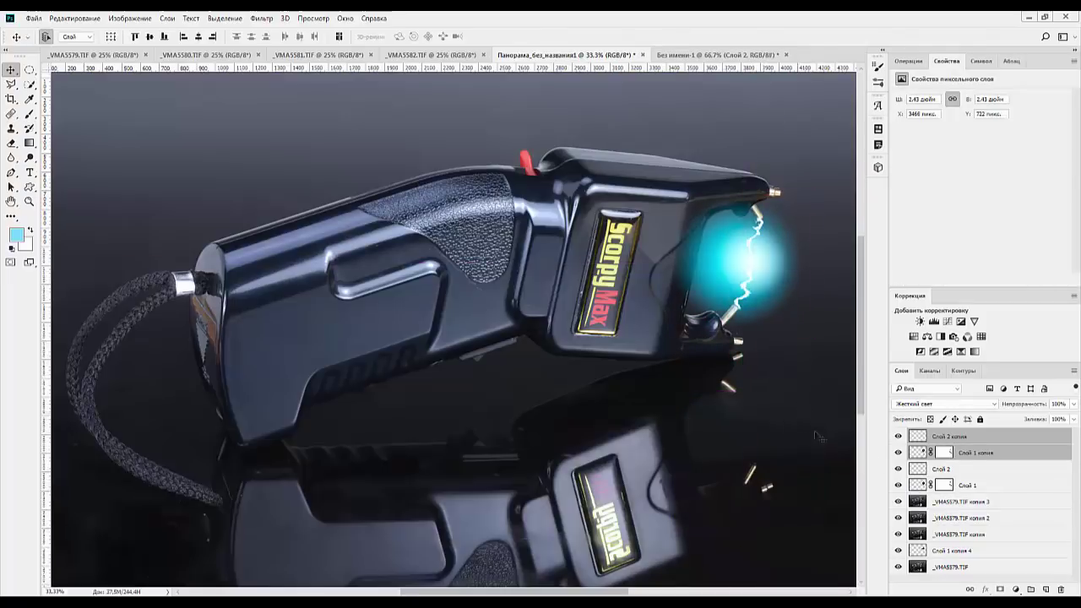
# Transform the duplicated glow and lightning pair together, turning and shrinking it so the bolt spans the reflected electrodes below the stun gun
pyautogui.hotkey('ctrl', 't')
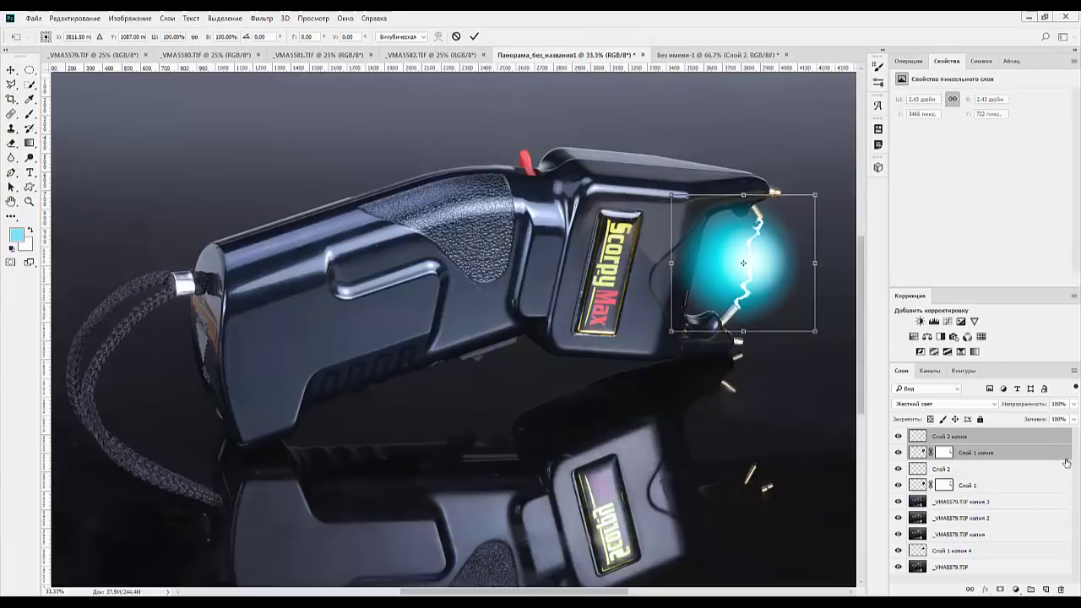
pyautogui.moveTo(819, 176); pyautogui.dragTo(663, 347)
pyautogui.moveTo(742, 281); pyautogui.dragTo(745, 457)
pyautogui.moveTo(856, 325); pyautogui.dragTo(748, 530)
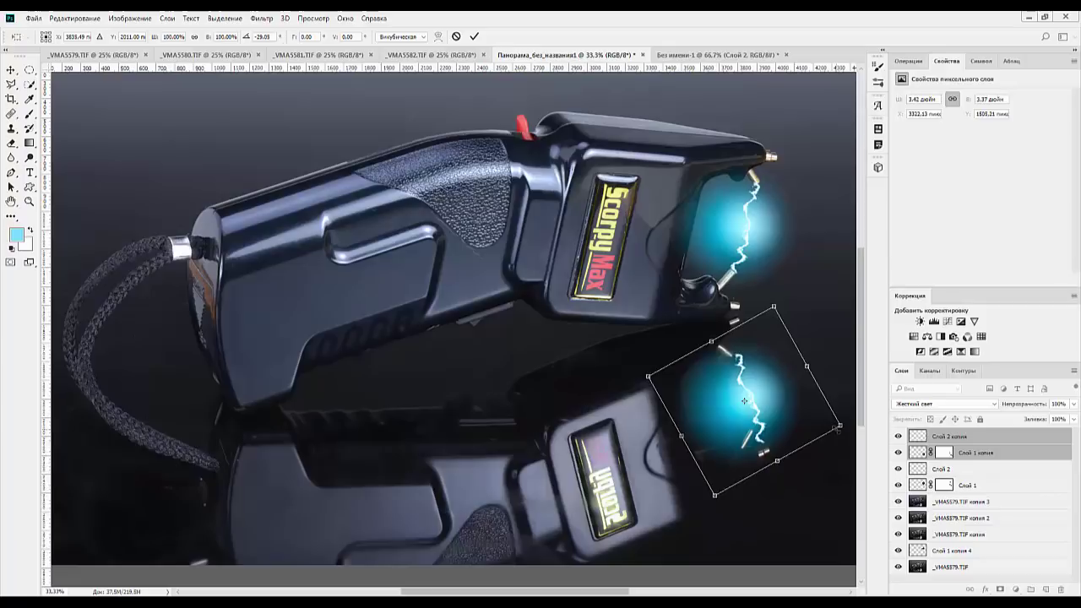
pyautogui.moveTo(838, 426); pyautogui.dragTo(817, 415)
pyautogui.moveTo(714, 400); pyautogui.dragTo(720, 403)
pyautogui.press('Return')
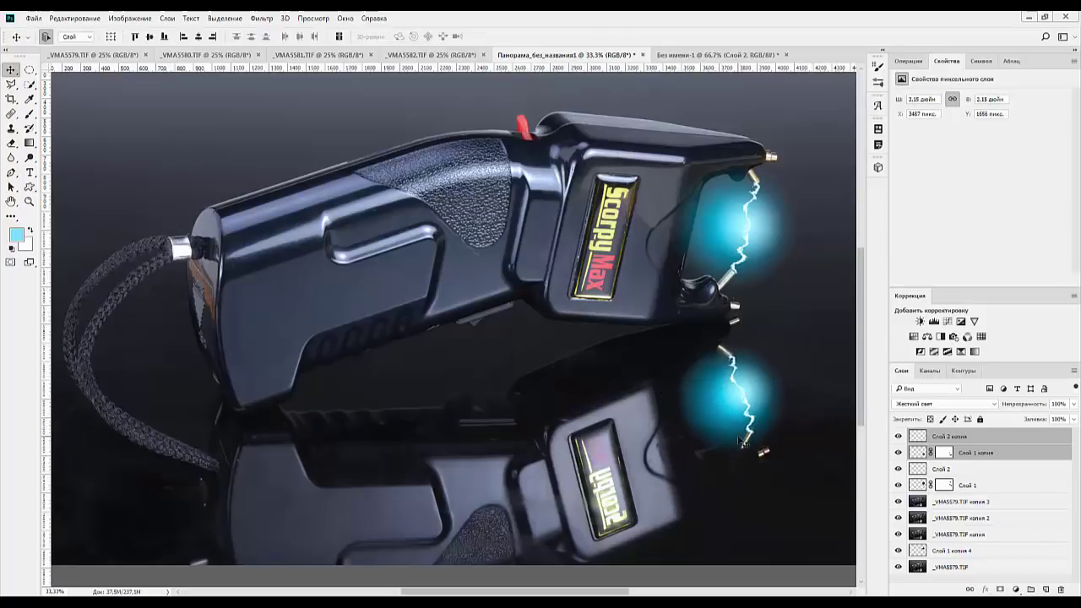
# Set the opacity of the reflected glow and lightning pair to 41% and check it against the whole image
pyautogui.moveTo(1035, 404); pyautogui.dragTo(1000, 406)
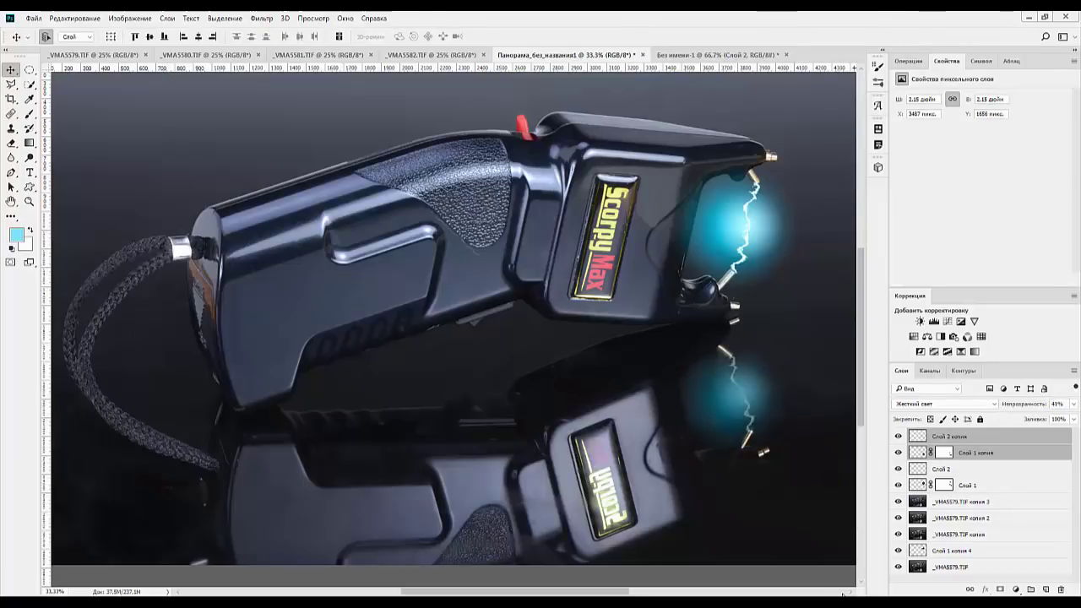
pyautogui.click(973, 436)
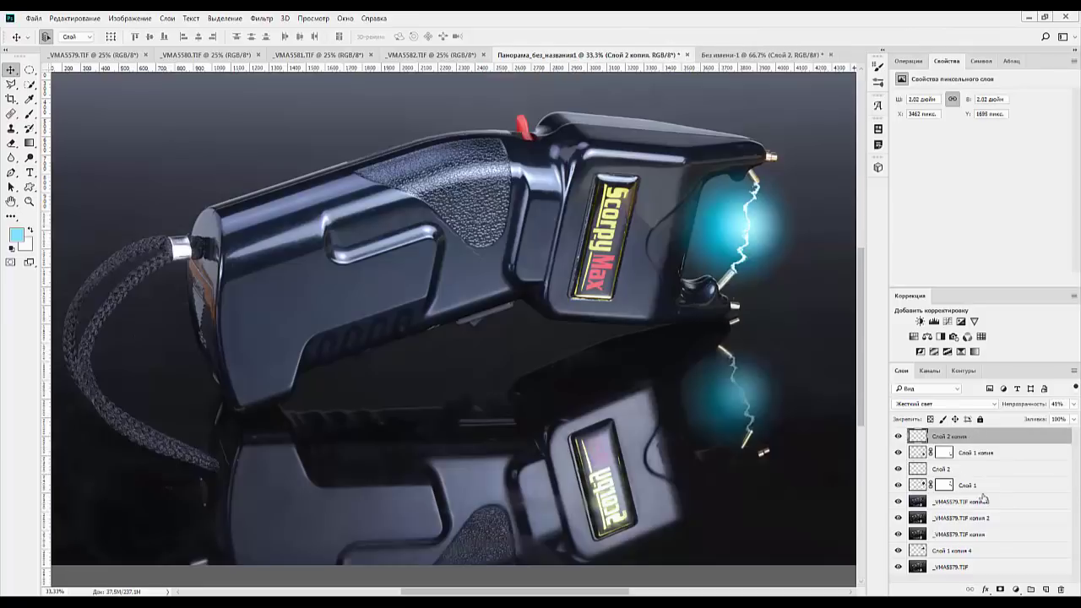
pyautogui.hotkey('ctrl', '-')
pyautogui.hotkey('ctrl', '-')
pyautogui.hotkey('ctrl', '-')
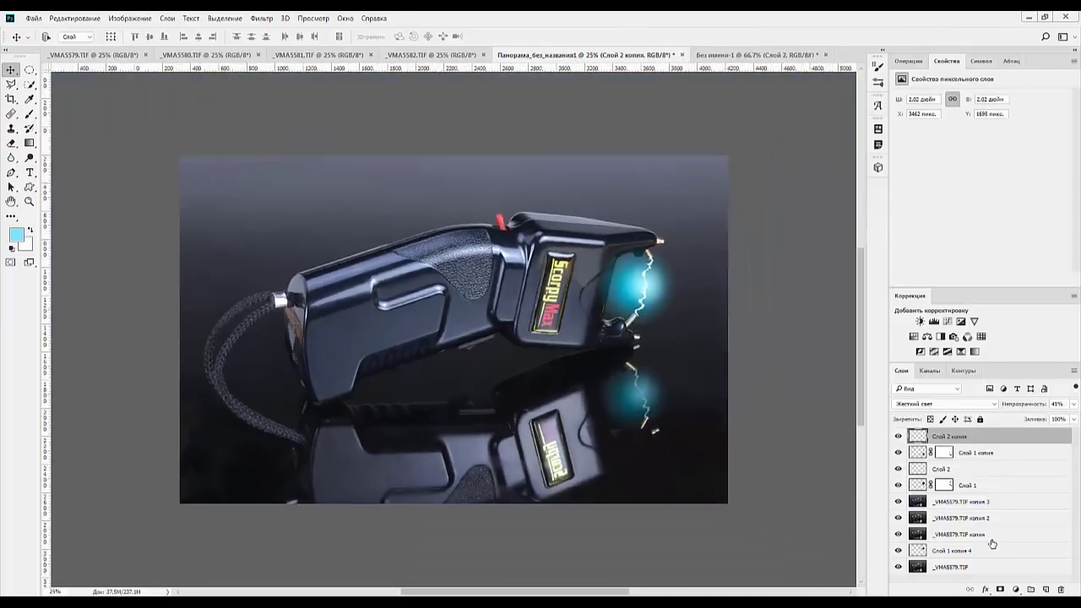
pyautogui.hotkey('ctrl', '+')
pyautogui.hotkey('ctrl', '+')
pyautogui.hotkey('ctrl', '+')
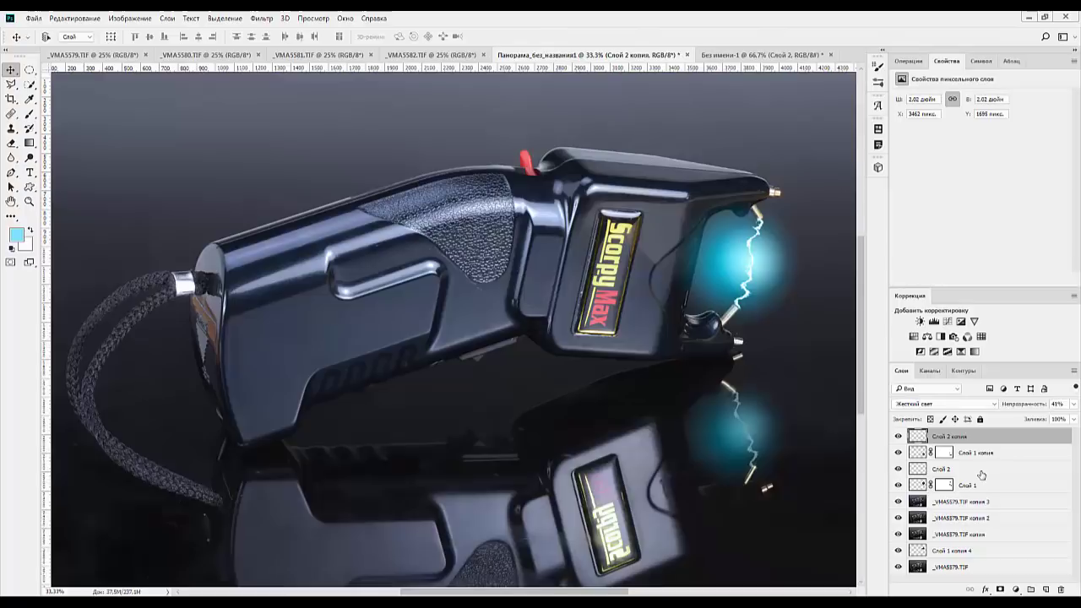
# Stamp all visible layers into a new top layer and lighten the upper and reflected glows on it with the Dodge tool
pyautogui.hotkey('ctrl', 'shift', 'alt', 'e')
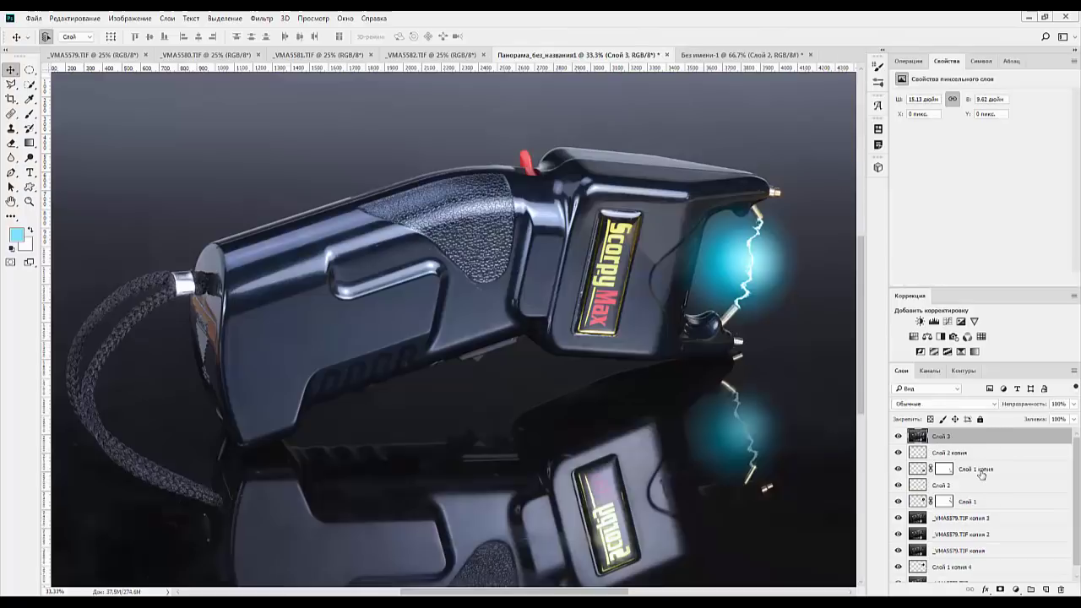
pyautogui.click(30, 158)
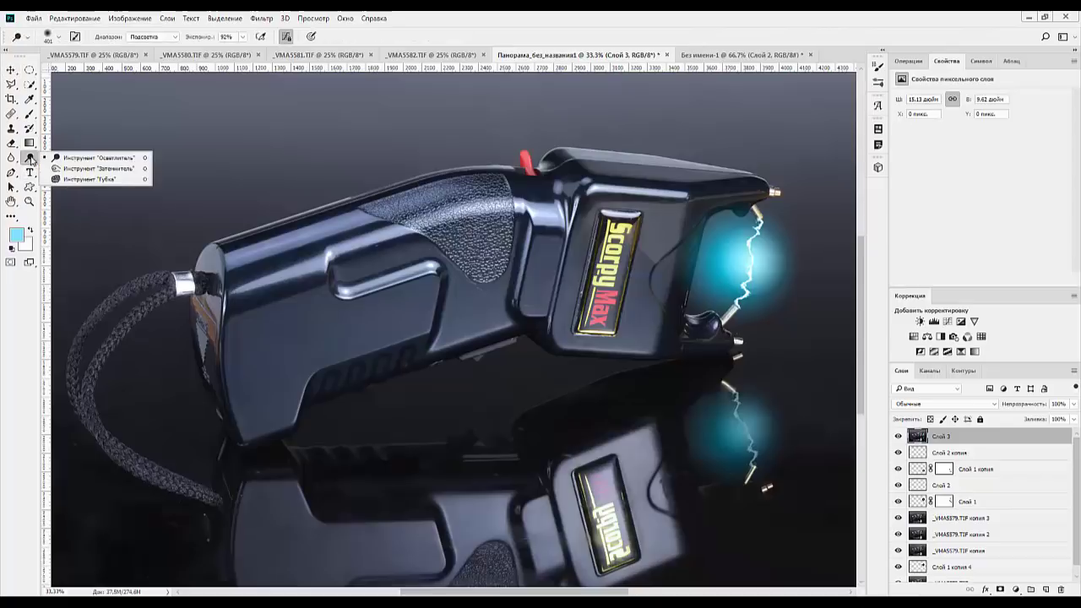
pyautogui.click(753, 263)
pyautogui.moveTo(751, 267)
pyautogui.mouseDown()
pyautogui.moveTo(764, 268)
pyautogui.moveTo(750, 250)
pyautogui.mouseUp()
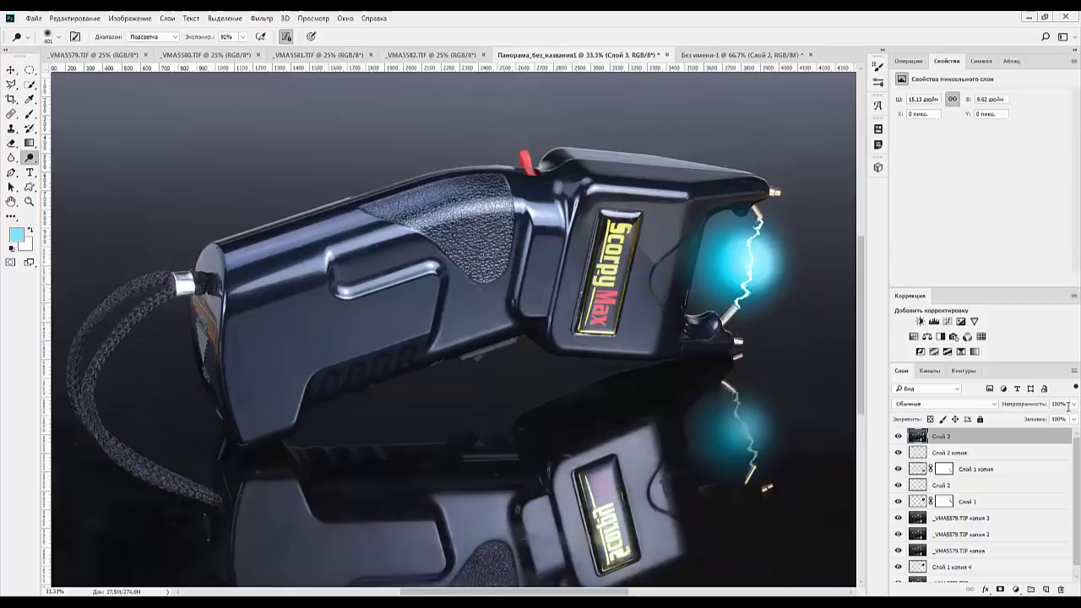
pyautogui.hotkey('ctrl', '-')
pyautogui.hotkey('ctrl', '-')
pyautogui.hotkey('ctrl', '+')
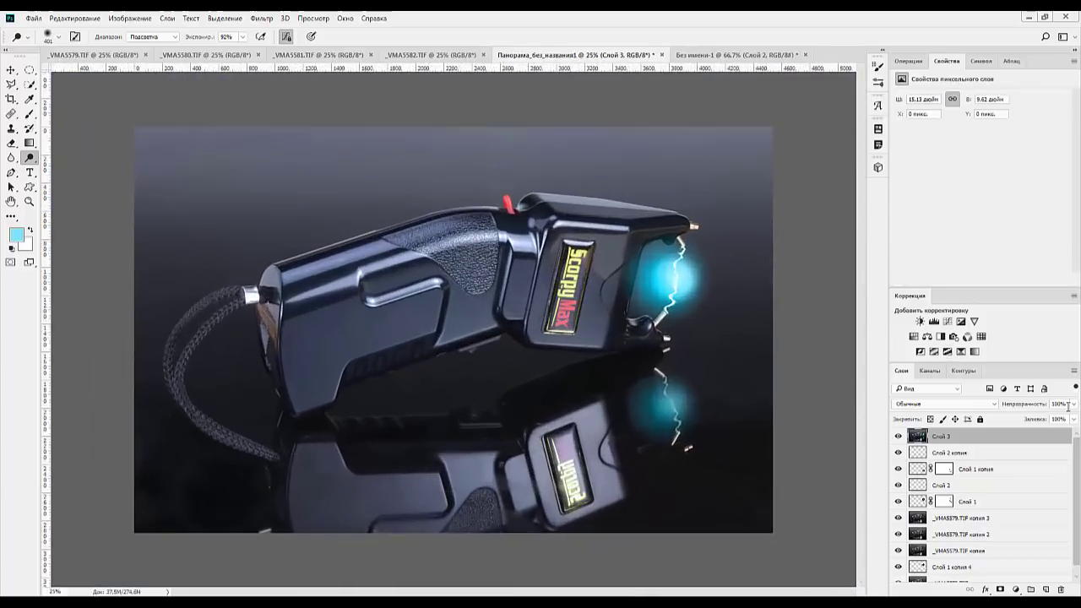
pyautogui.moveTo(701, 395); pyautogui.dragTo(677, 408)
# Add an empty layer above the stamped image and set its blending mode to Luminosity
pyautogui.click(1047, 589)
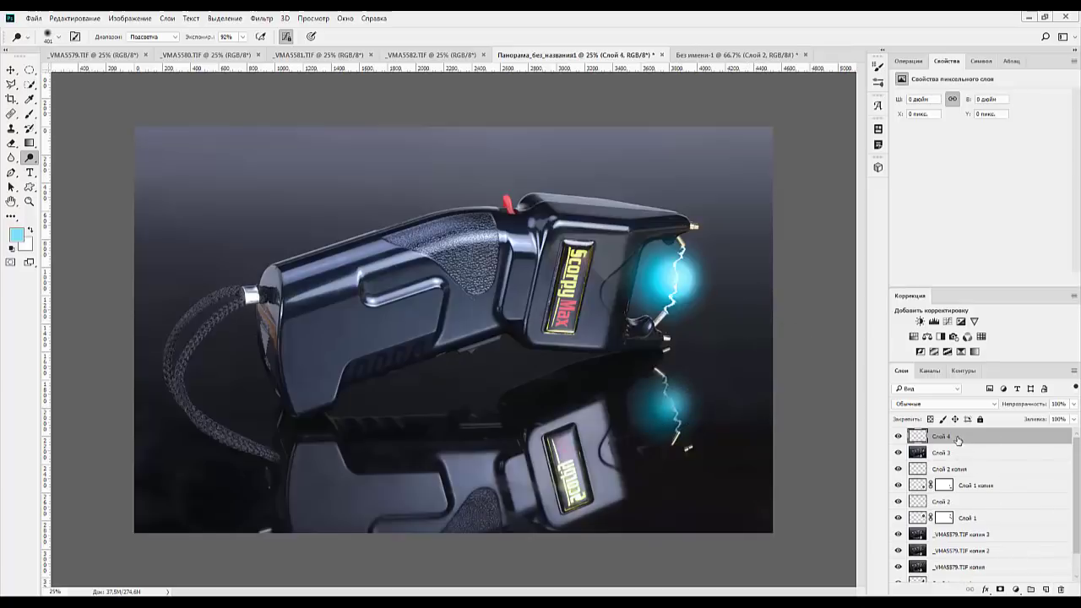
pyautogui.click(945, 407)
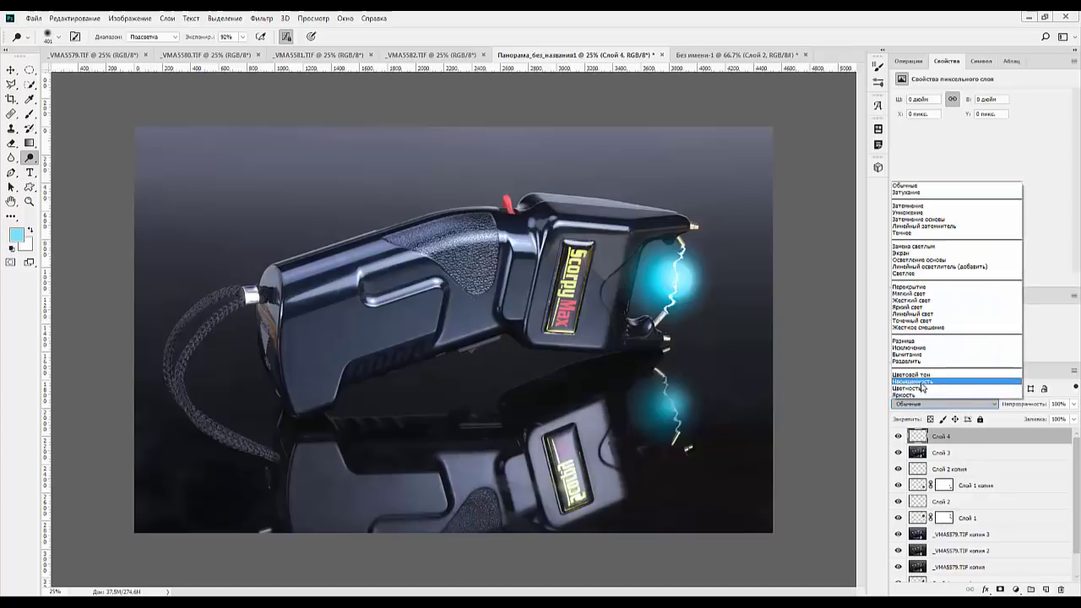
pyautogui.click(903, 395)
pyautogui.click(926, 388)
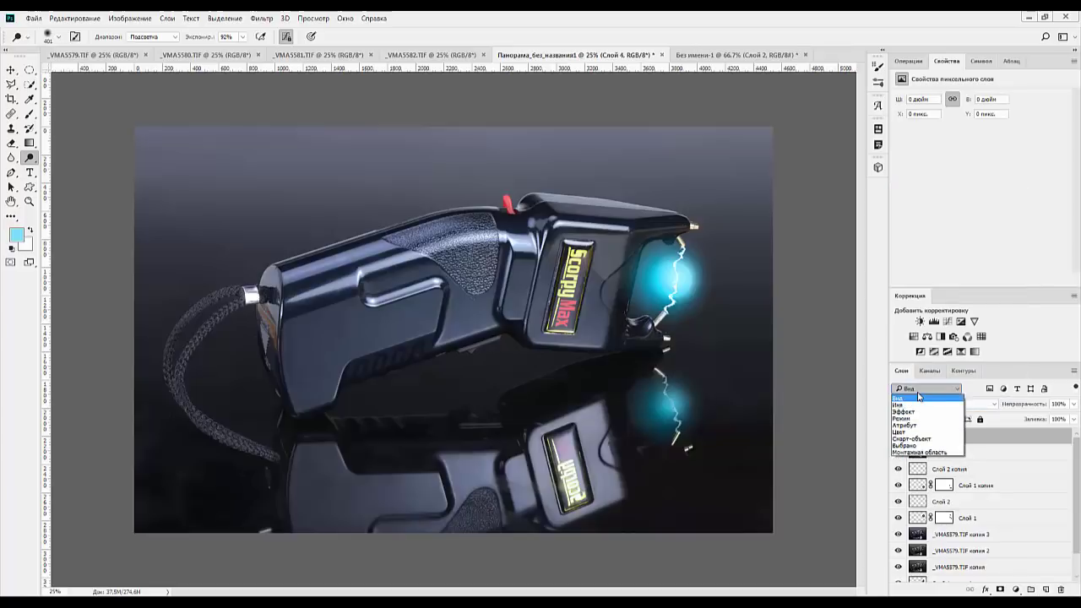
pyautogui.click(997, 474)
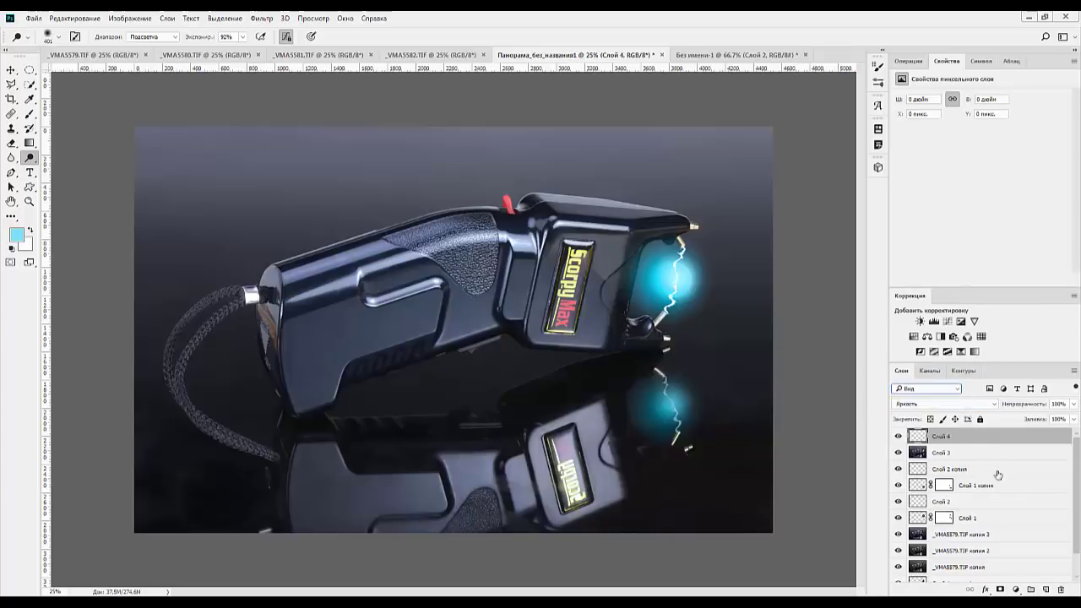
pyautogui.click(927, 391)
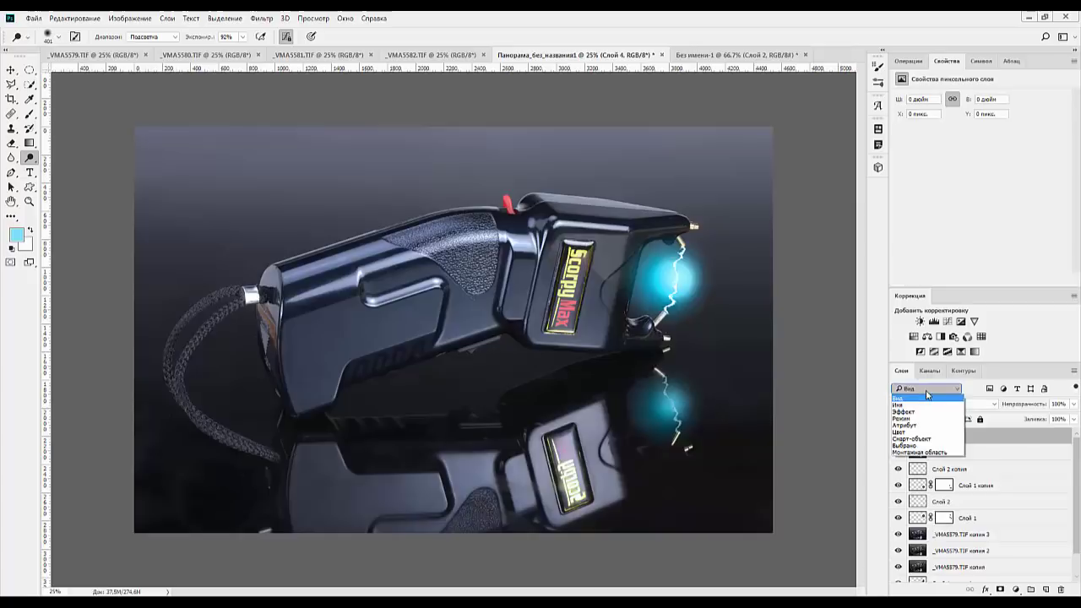
pyautogui.click(1007, 462)
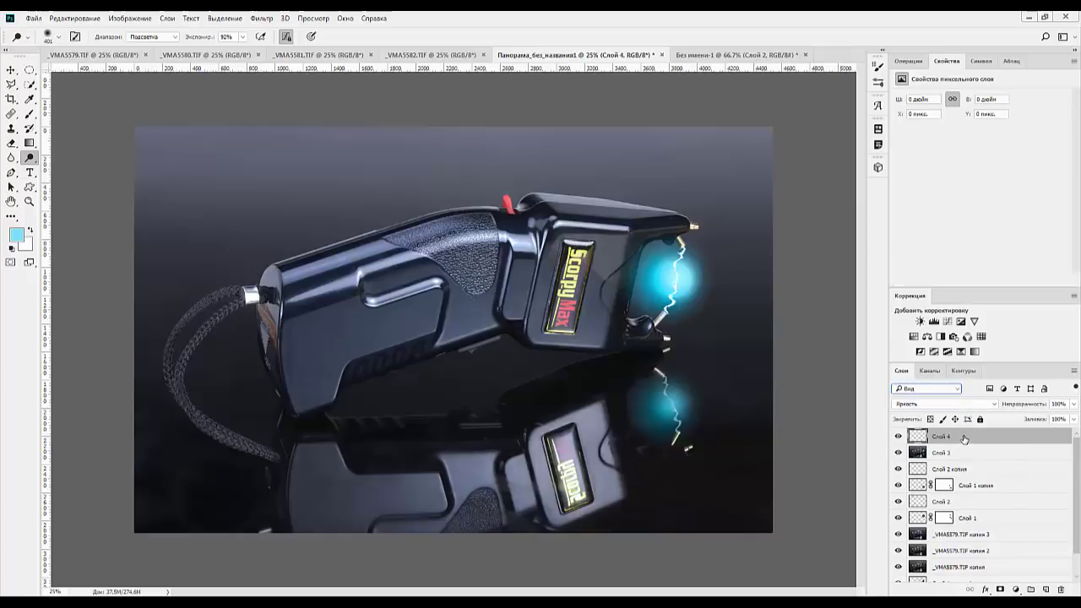
# Draw a light-blue-to-transparent radial gradient over the stun gun's inner edge beside the glow, and set the layer's blending mode to Normal
pyautogui.click(31, 146)
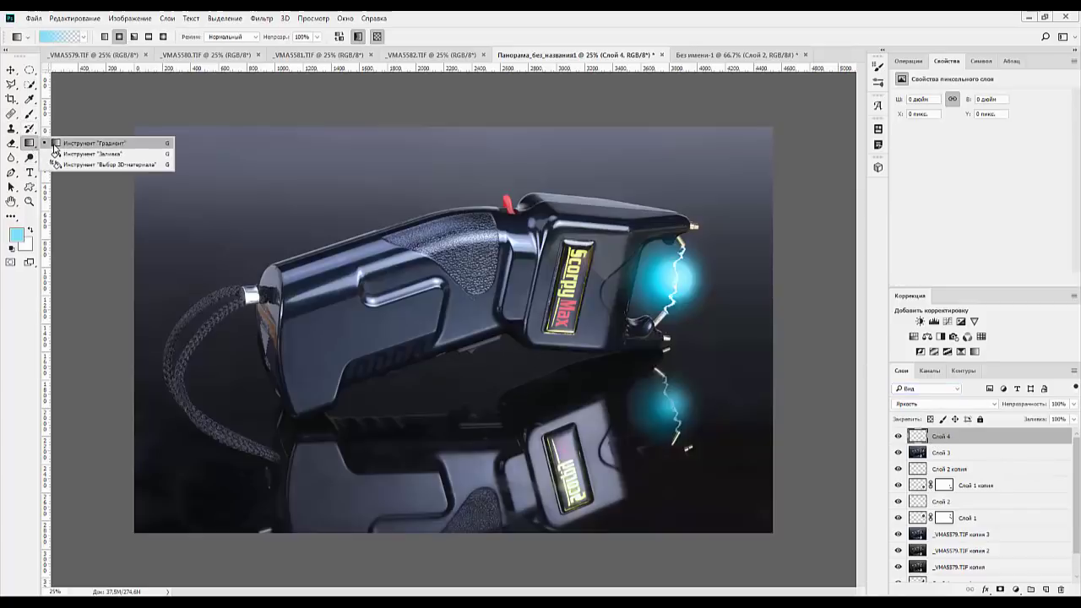
pyautogui.click(56, 144)
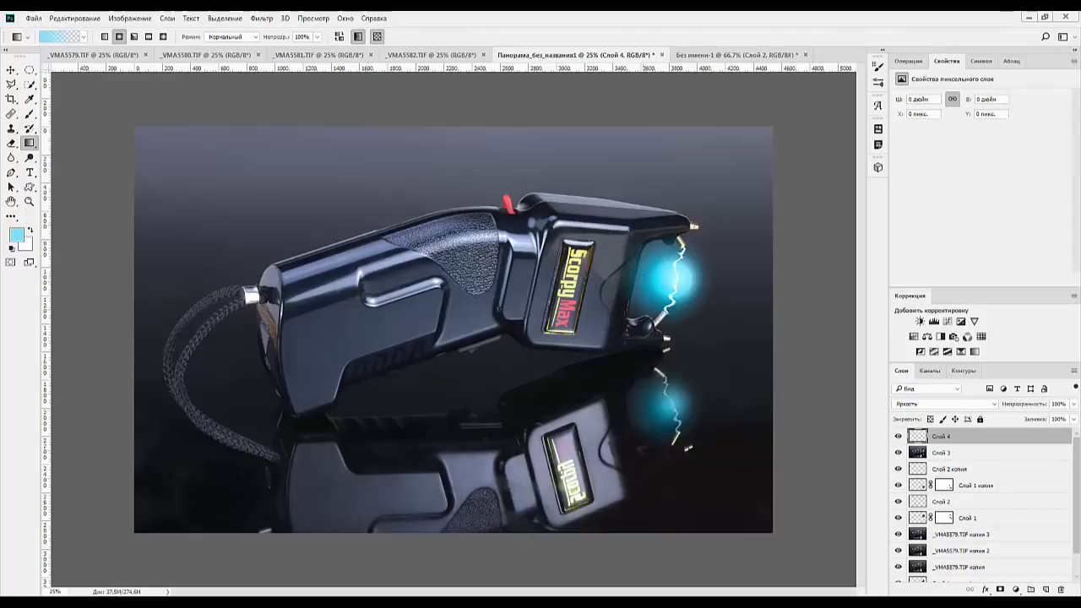
pyautogui.moveTo(638, 281); pyautogui.dragTo(701, 305)
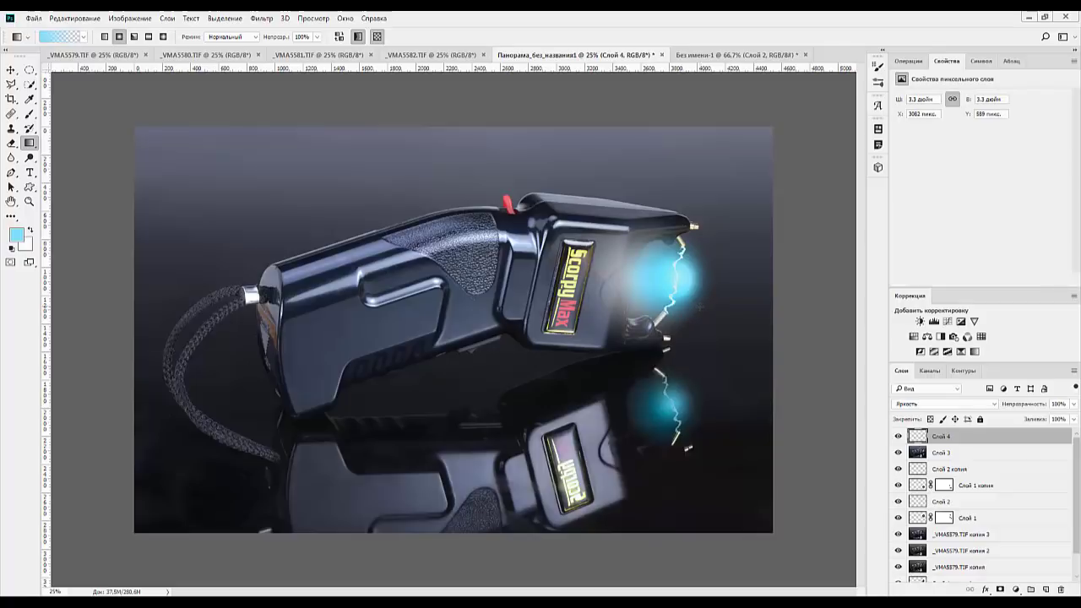
pyautogui.click(920, 403)
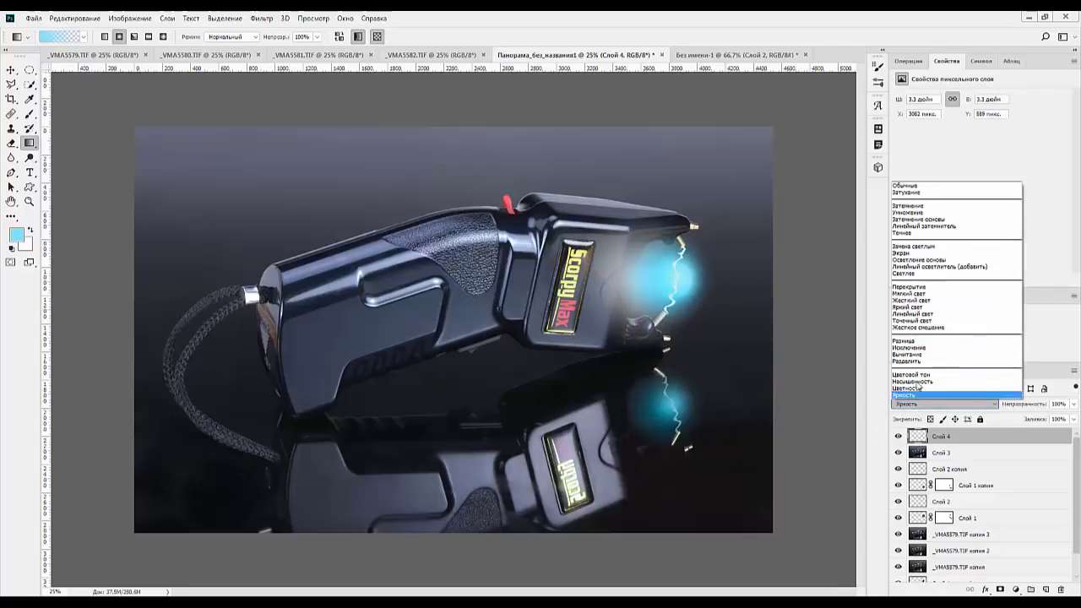
pyautogui.click(902, 186)
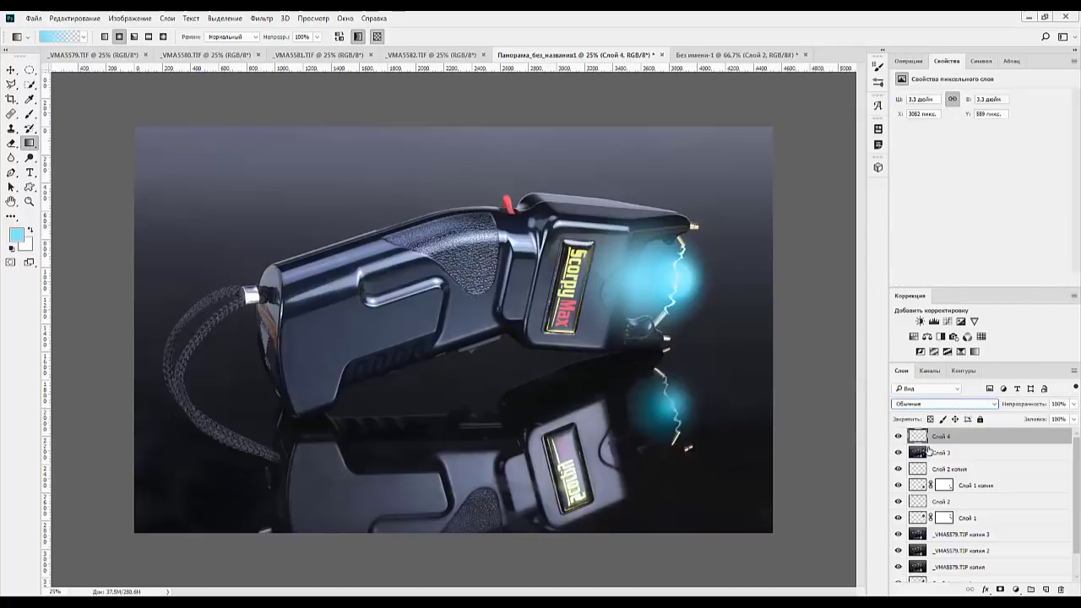
# Hide the gradient layer with a black mask and prepare a white brush at 40% opacity
pyautogui.keyDown('alt'); pyautogui.click(999, 589); pyautogui.keyUp('alt')
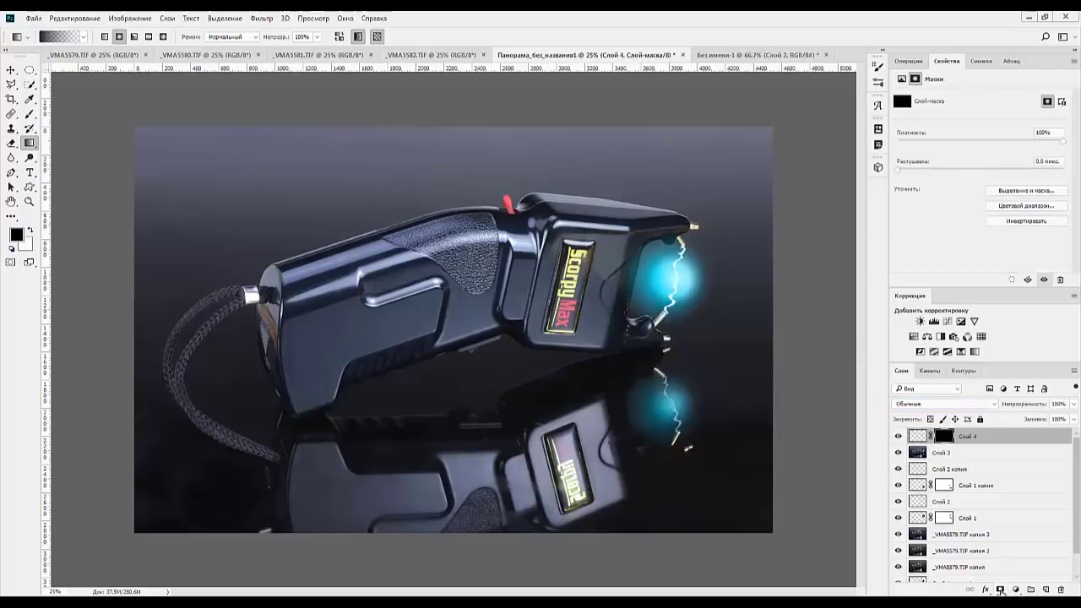
pyautogui.click(29, 113)
pyautogui.moveTo(205, 37); pyautogui.dragTo(145, 38)
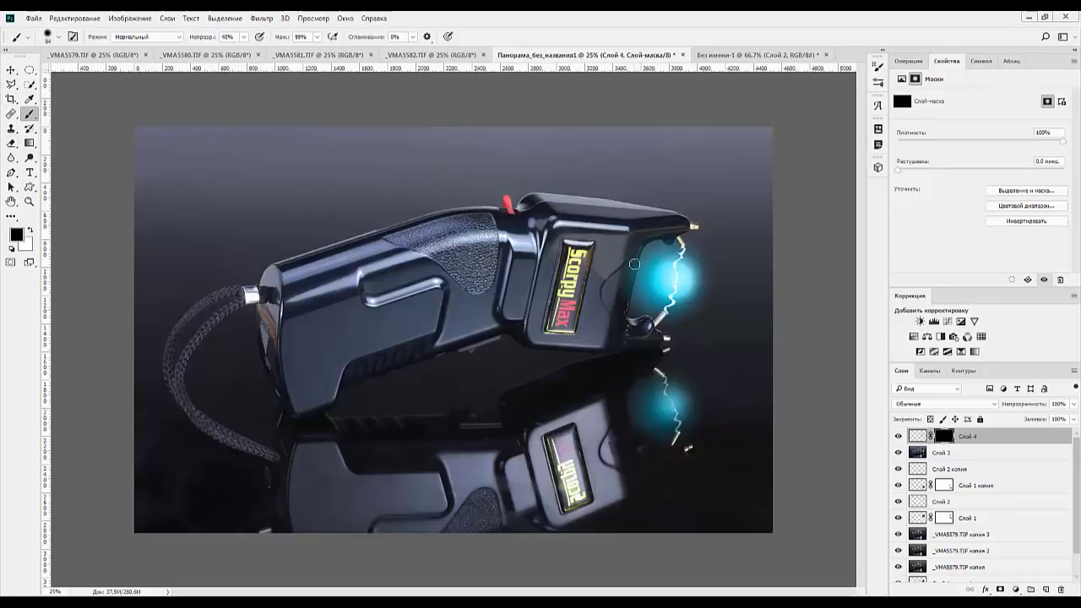
pyautogui.click(32, 230)
pyautogui.moveTo(633, 257); pyautogui.dragTo(633, 312)
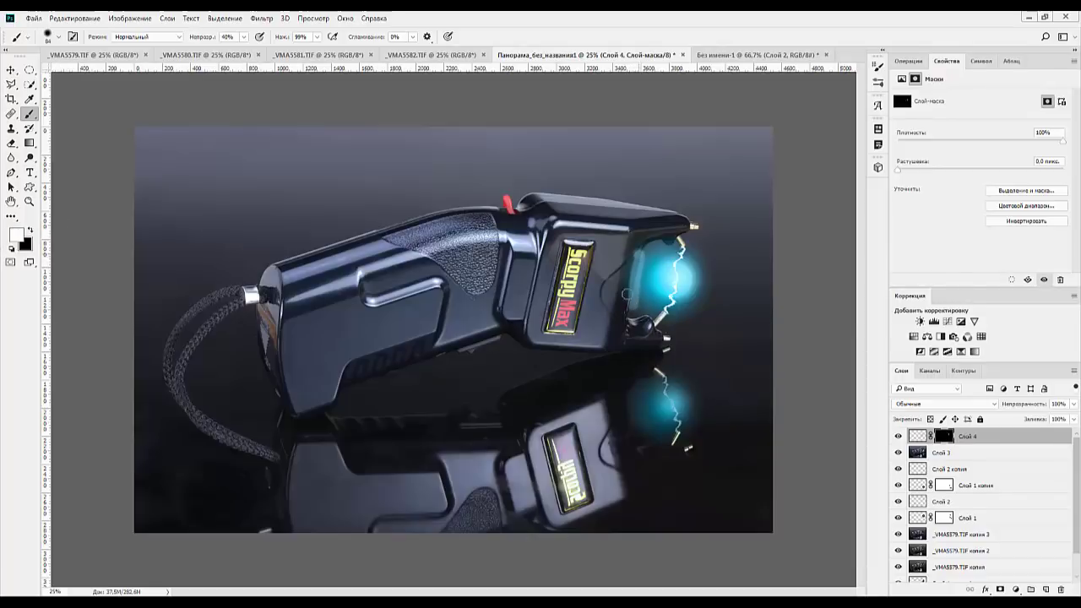
pyautogui.moveTo(630, 255); pyautogui.dragTo(628, 319)
pyautogui.hotkey('ctrl', 'z')
pyautogui.hotkey('ctrl', 'z')
# Set the brush opacity to 23% and paint on the mask to reveal blue light along the housing's inner edge up to the upper electrode
pyautogui.rightClick(610, 250)
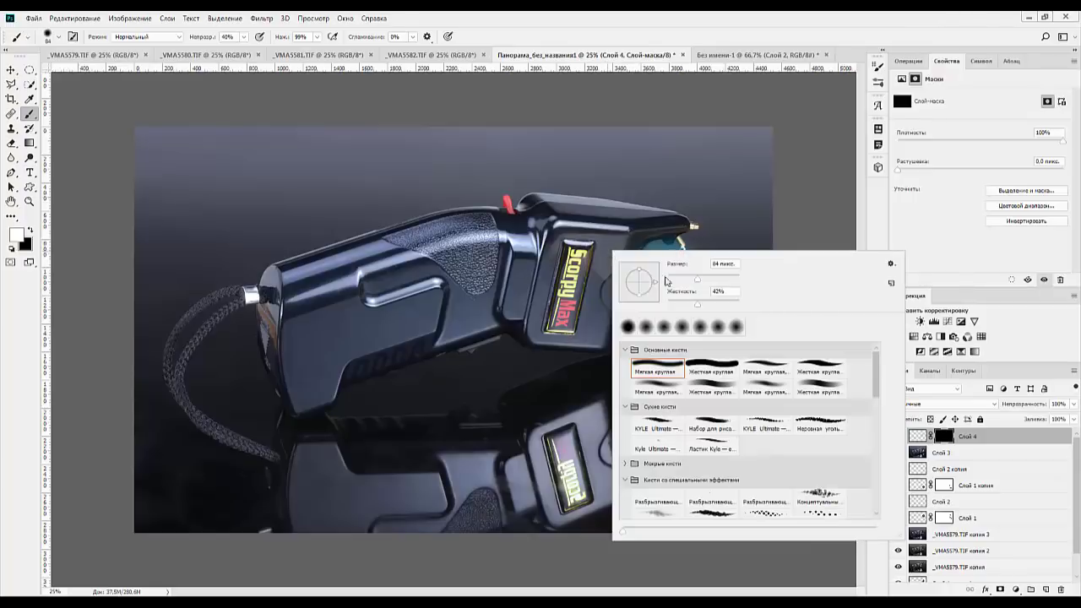
pyautogui.click(679, 289)
pyautogui.click(203, 39)
pyautogui.write('23')
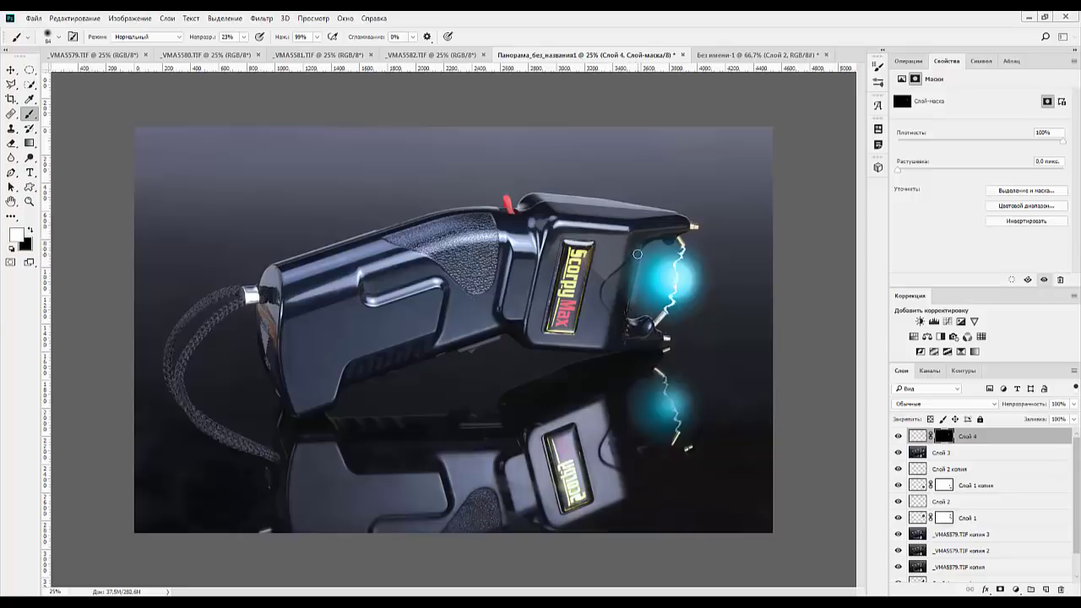
pyautogui.moveTo(630, 303)
pyautogui.mouseDown()
pyautogui.moveTo(628, 314)
pyautogui.moveTo(630, 274)
pyautogui.moveTo(625, 314)
pyautogui.moveTo(643, 246)
pyautogui.moveTo(664, 239)
pyautogui.mouseUp()
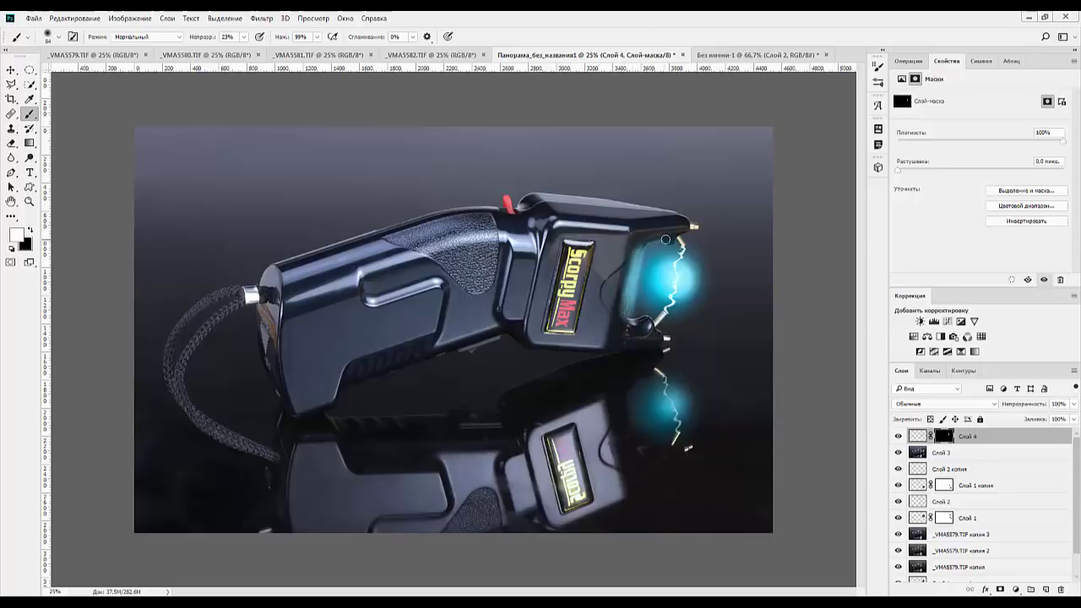
pyautogui.press('x')
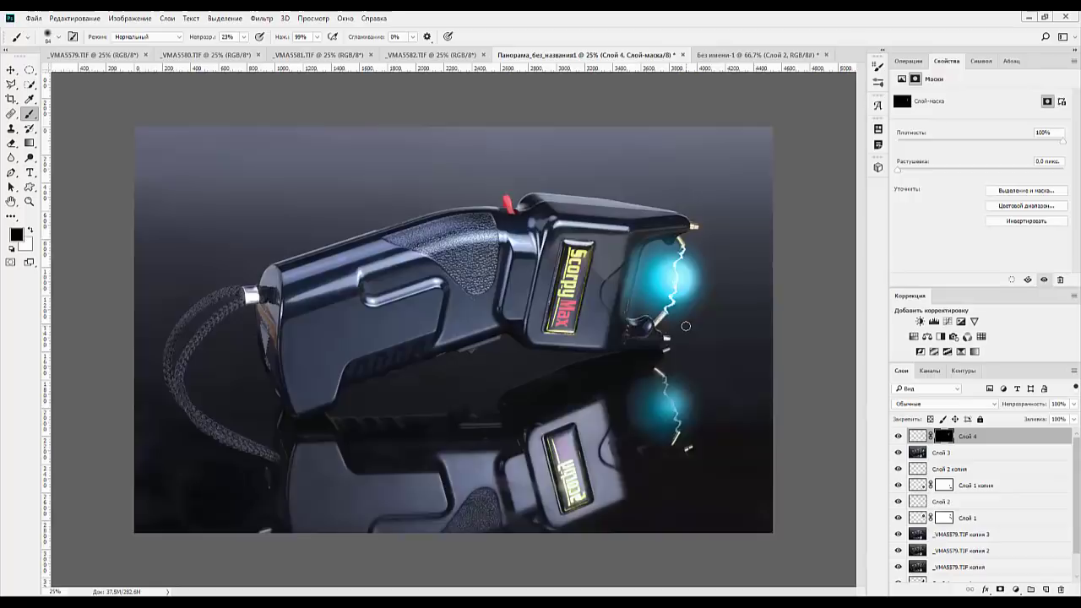
# Paint white on the mask to reveal blue light on the lower electrode's base, and merge the gradient layer into the stamped layer below
pyautogui.hotkey('ctrl', '-')
pyautogui.hotkey('ctrl', '+')
pyautogui.click(30, 230)
pyautogui.moveTo(640, 319); pyautogui.dragTo(649, 323)
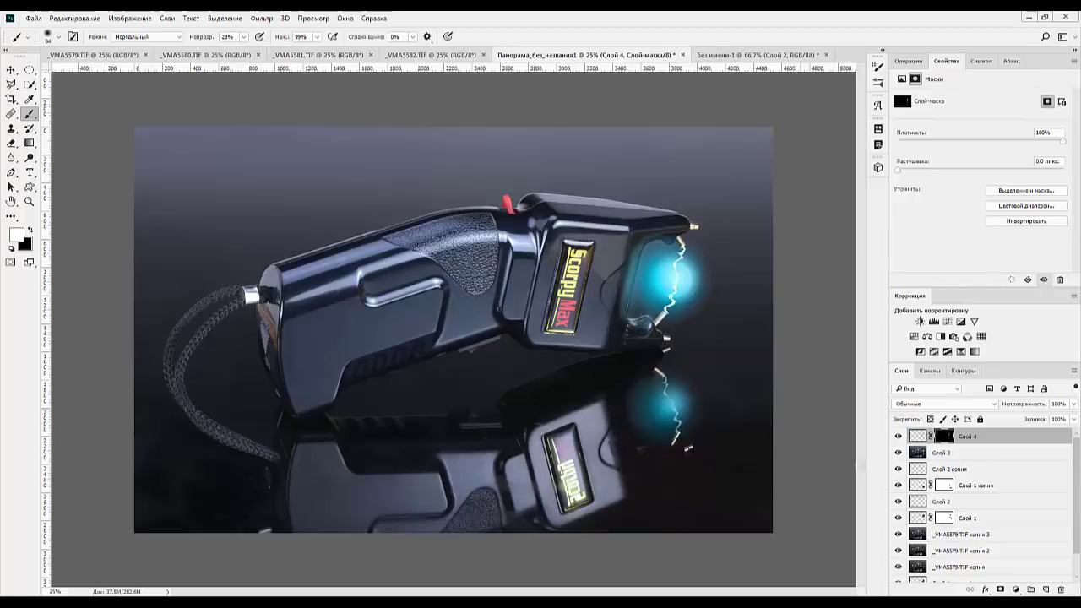
pyautogui.hotkey('ctrl', '2')
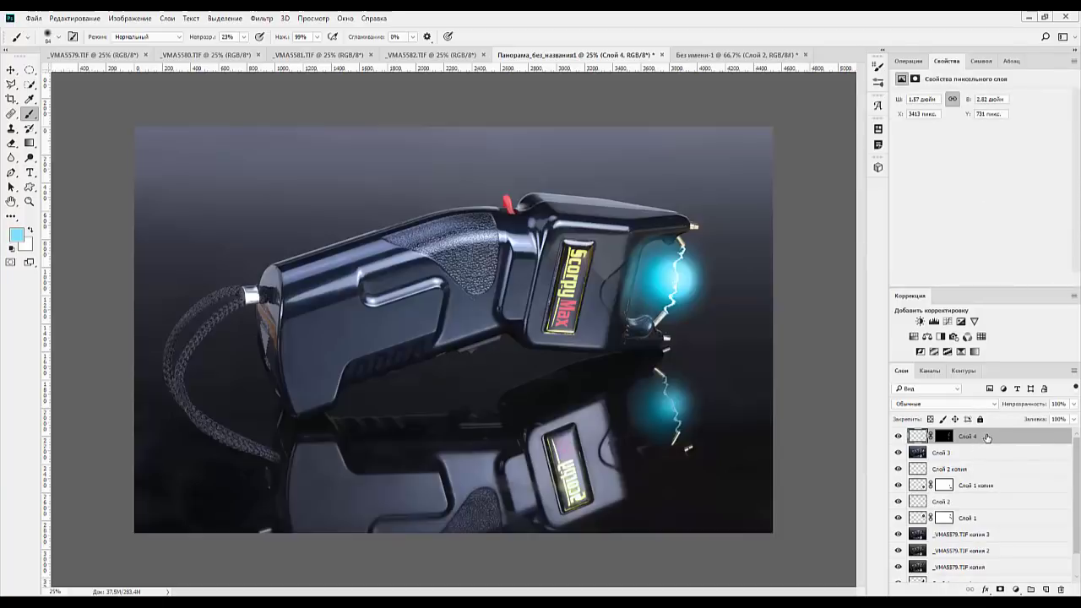
pyautogui.press('Delete')
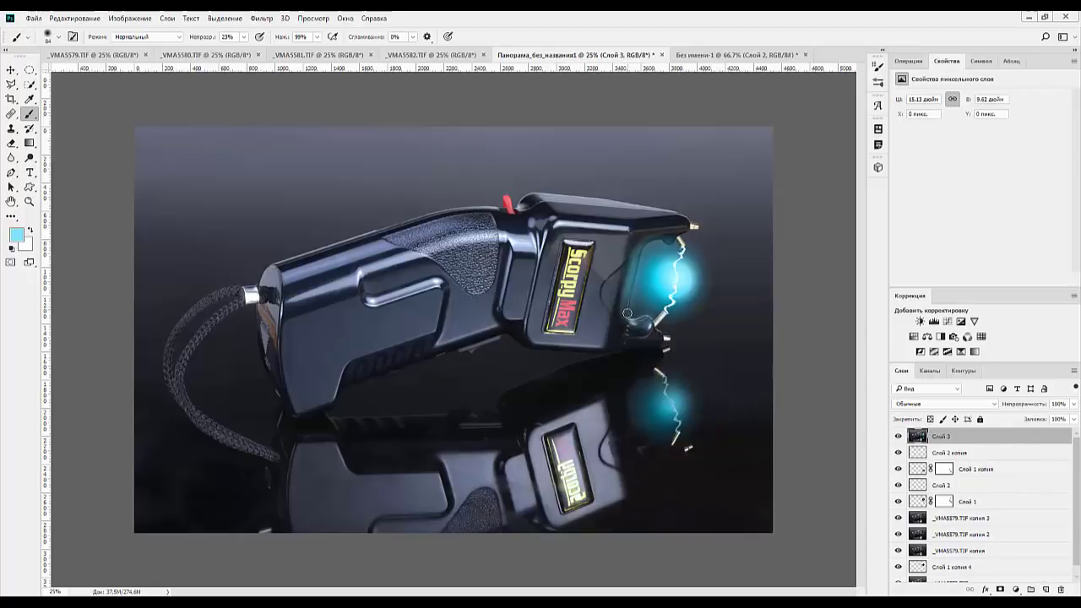
# Sample the teal light on the housing and paint it with a 139 px soft brush on a new layer along the reflected housing's inner edge
pyautogui.keyDown('alt'); pyautogui.click(635, 281); pyautogui.keyUp('alt')
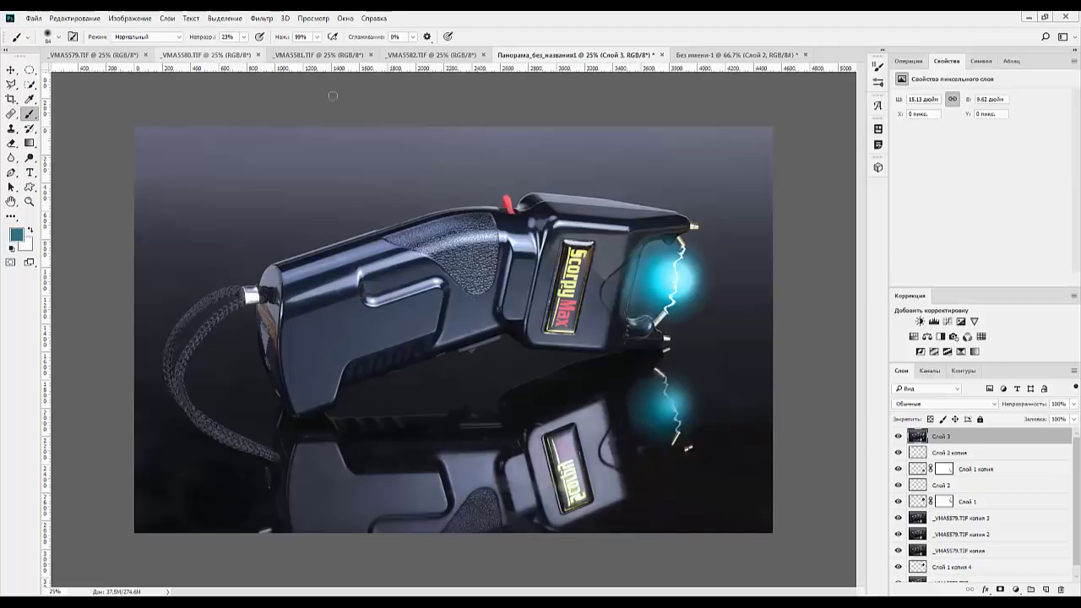
pyautogui.rightClick(604, 256)
pyautogui.moveTo(691, 285); pyautogui.dragTo(706, 285)
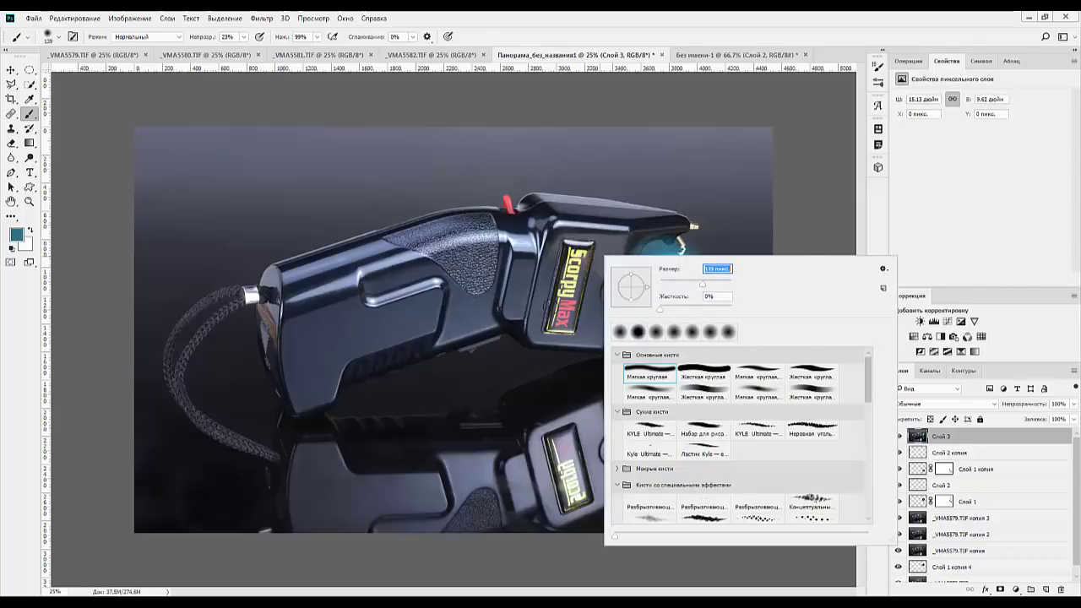
pyautogui.press('Return')
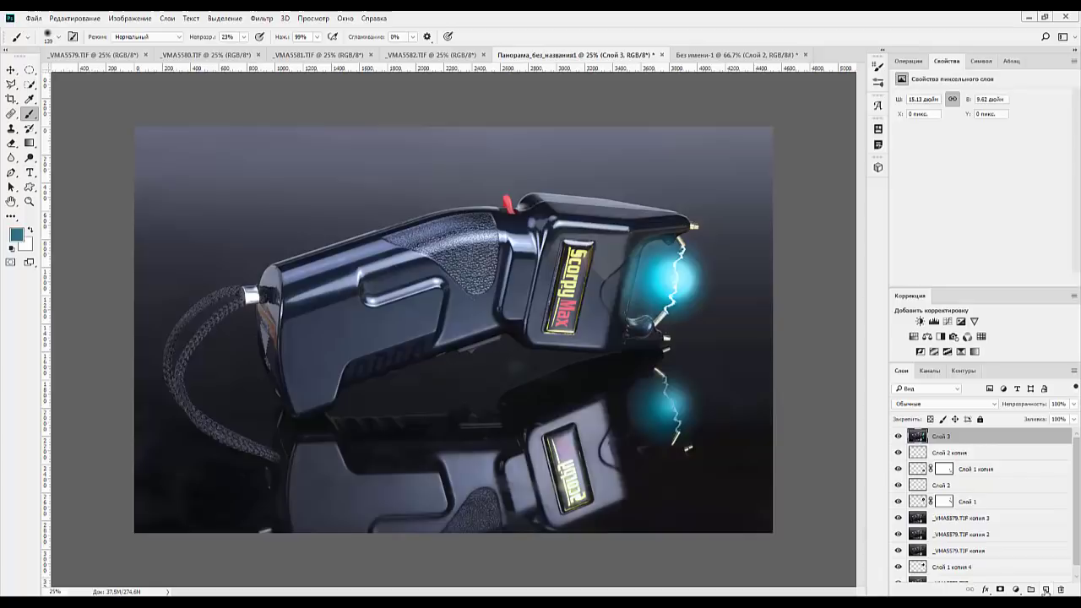
pyautogui.click(1045, 590)
pyautogui.moveTo(625, 391)
pyautogui.mouseDown()
pyautogui.moveTo(632, 415)
pyautogui.moveTo(627, 380)
pyautogui.mouseUp()
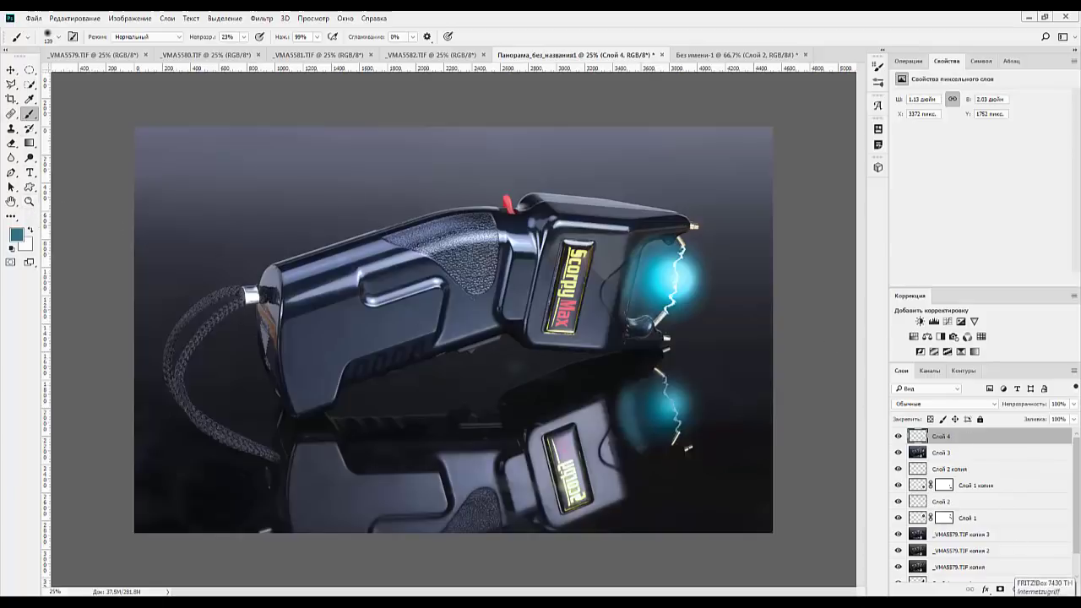
# Mask the reflected light layer, trim its glow with black paint, and stamp all visible layers into a new top layer
pyautogui.click(999, 589)
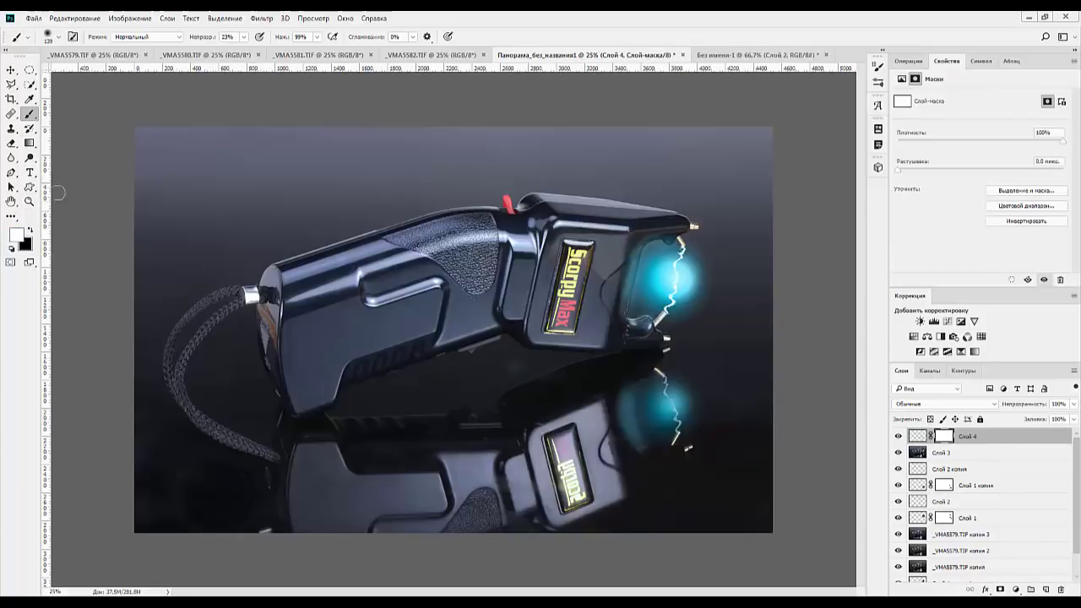
pyautogui.rightClick(31, 118)
pyautogui.click(30, 230)
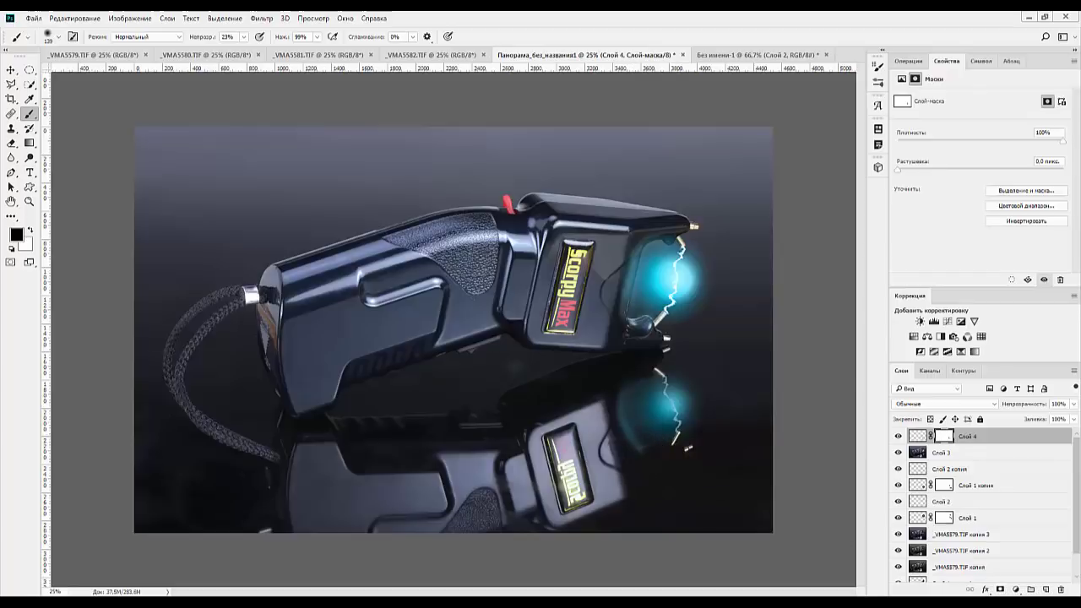
pyautogui.click(967, 435)
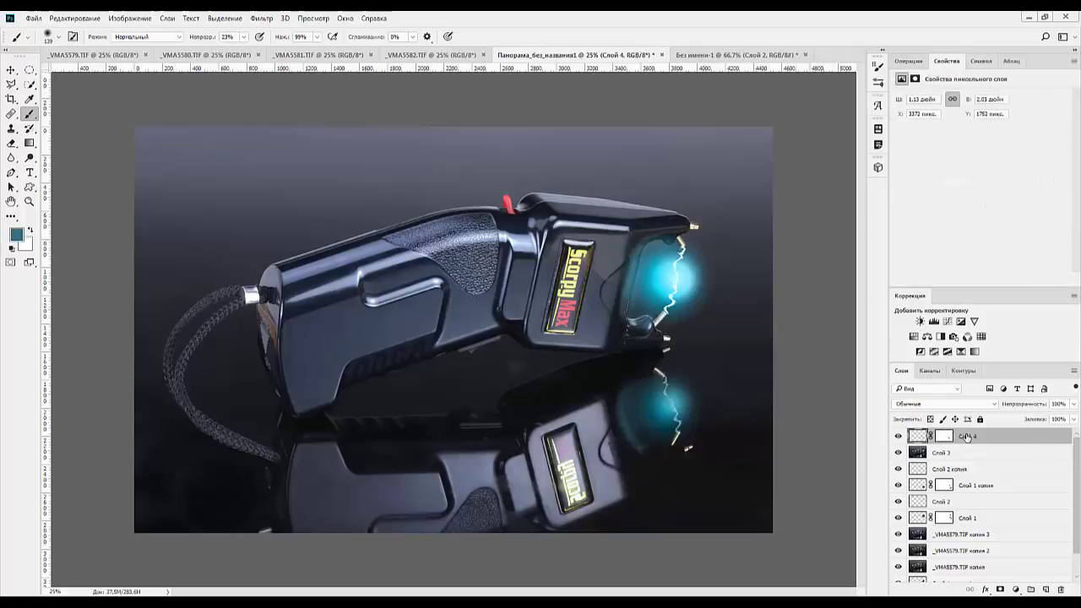
pyautogui.hotkey('ctrl', 'shift', 'alt', 'e')
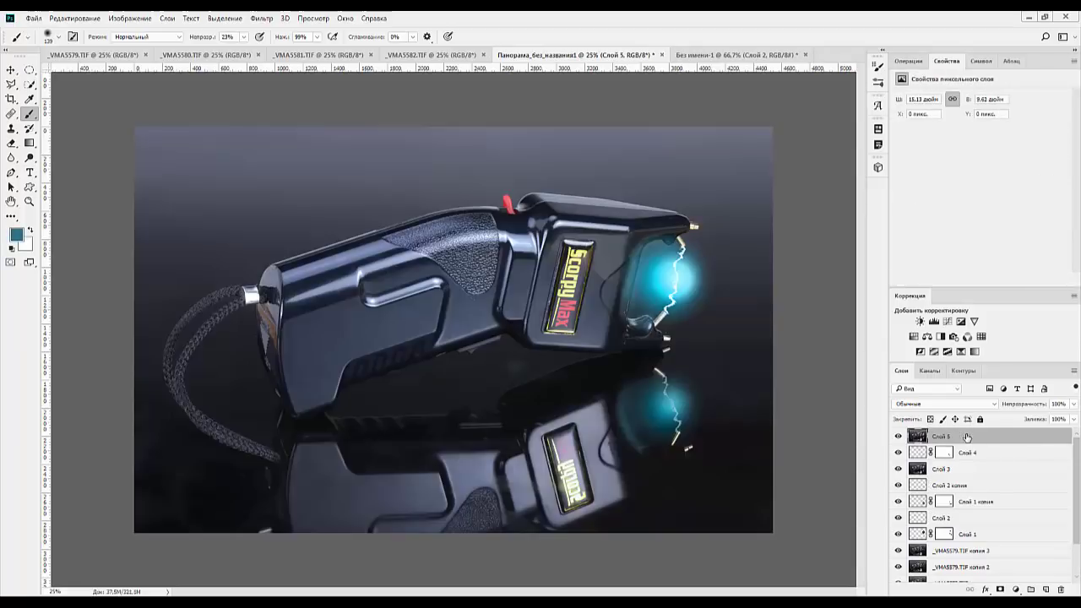
# Remove the faint bluish spot from the dark background below the stun gun with the Healing Brush
pyautogui.hotkey('ctrl', '+')
pyautogui.hotkey('ctrl', '+')
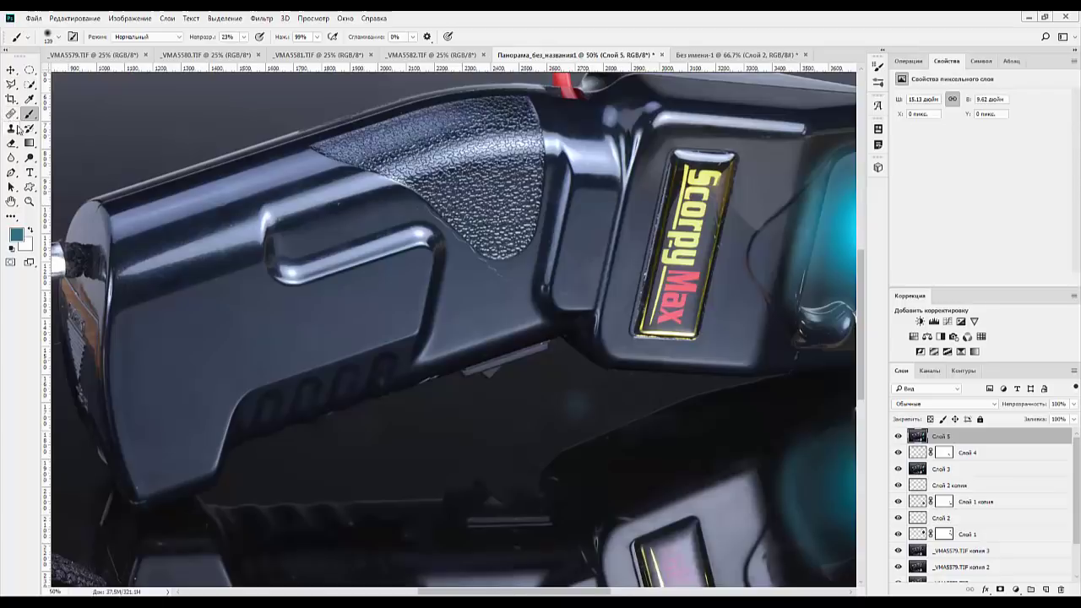
pyautogui.moveTo(12, 115); pyautogui.dragTo(60, 124)
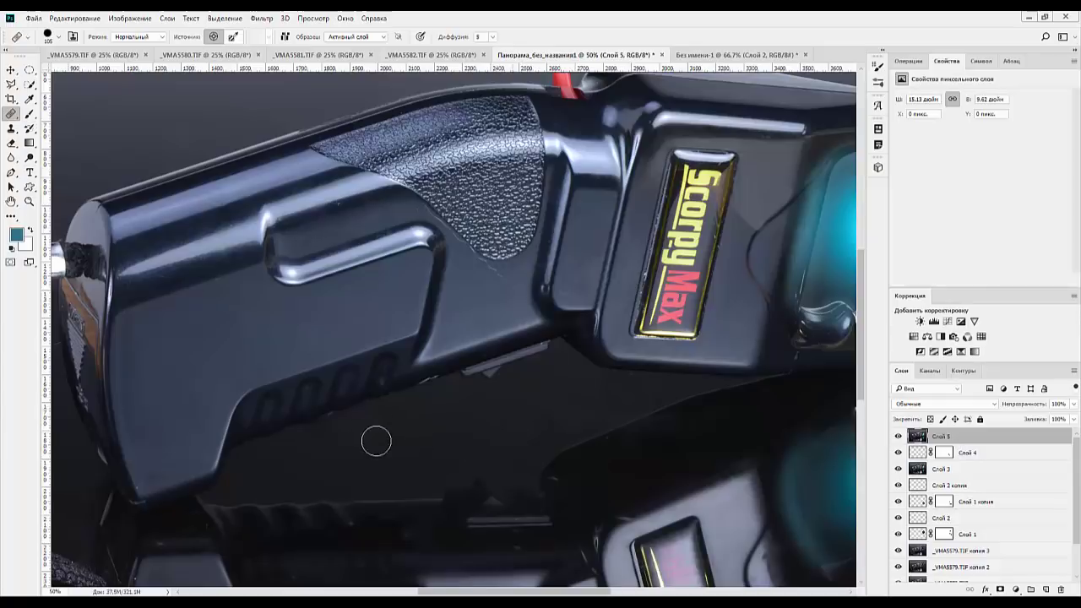
pyautogui.scroll(-4, 375, 422)
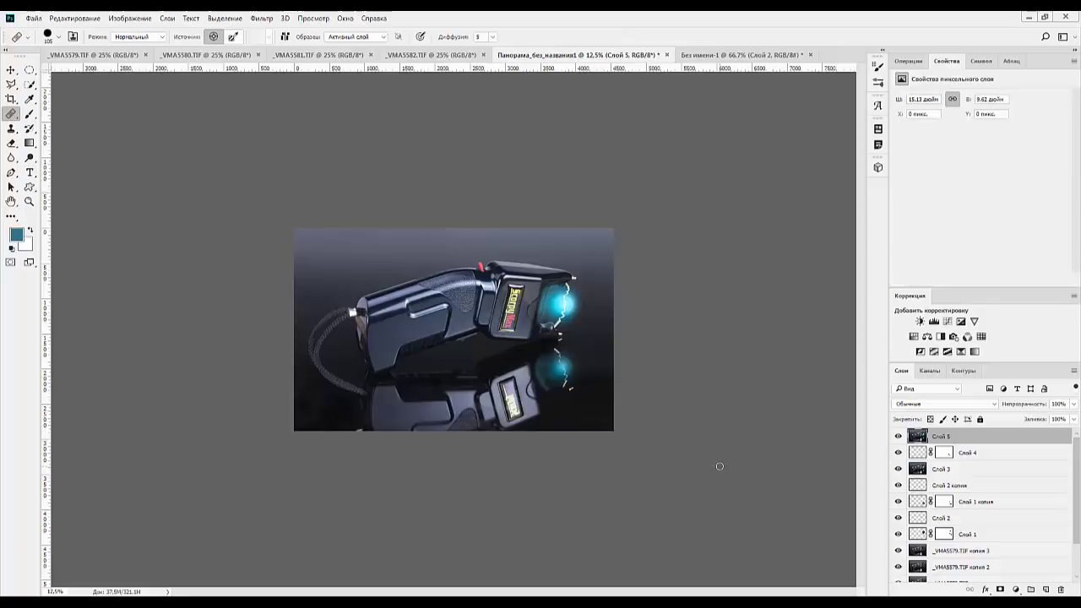
pyautogui.hotkey('ctrl', '+')
pyautogui.hotkey('ctrl', '+')
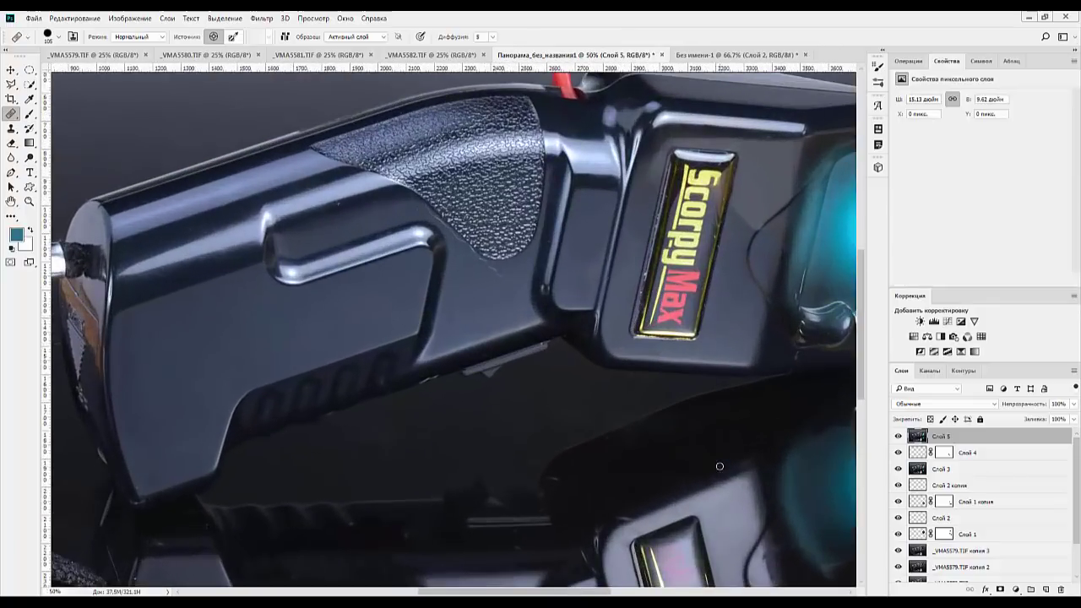
pyautogui.hotkey('ctrl', '-')
pyautogui.hotkey('ctrl', '-')
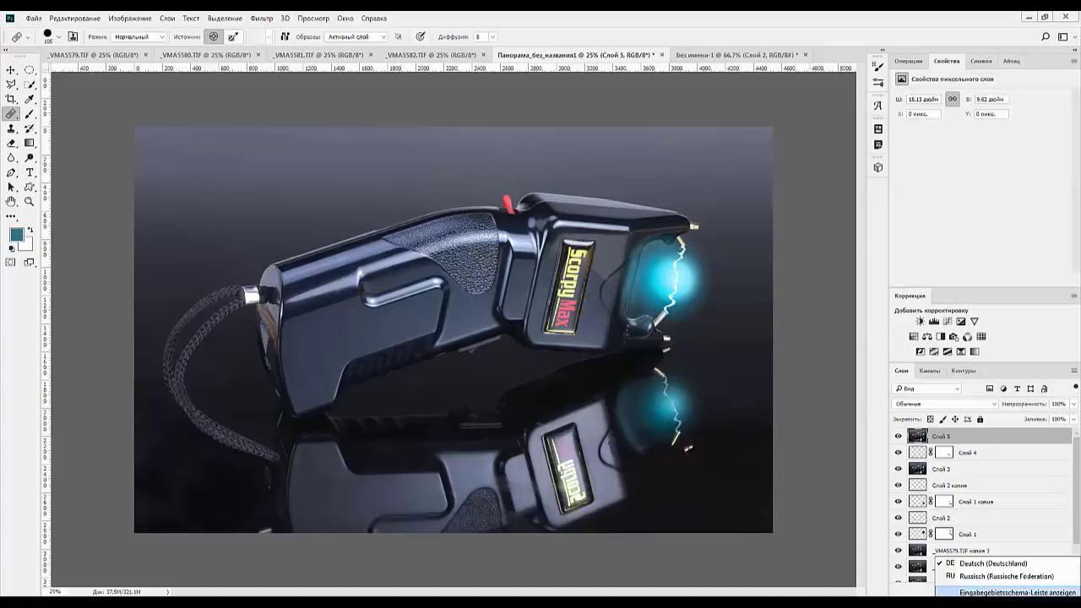
pyautogui.press('Escape')
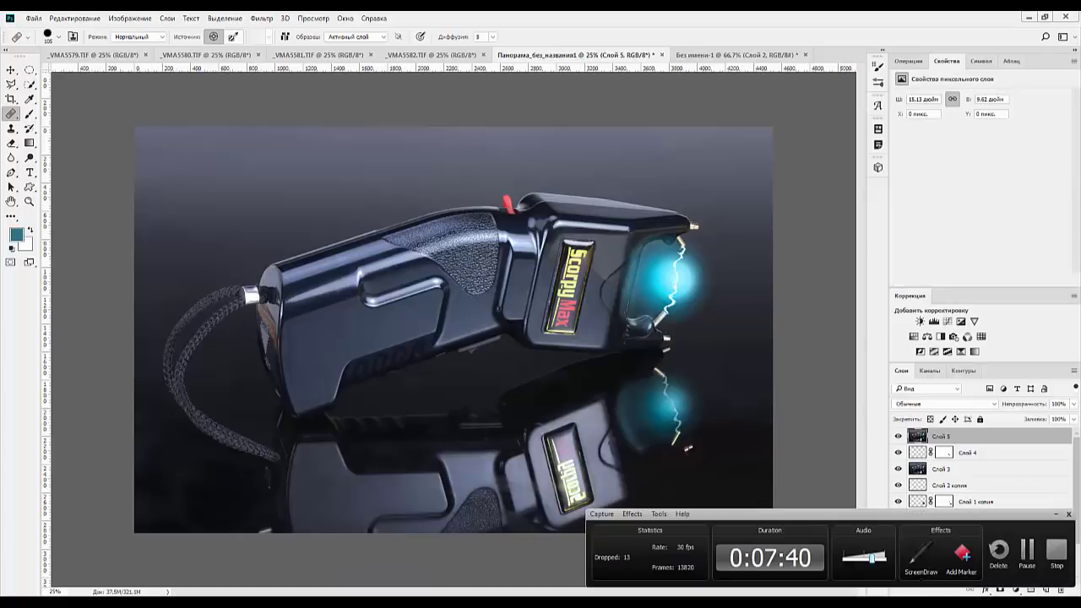